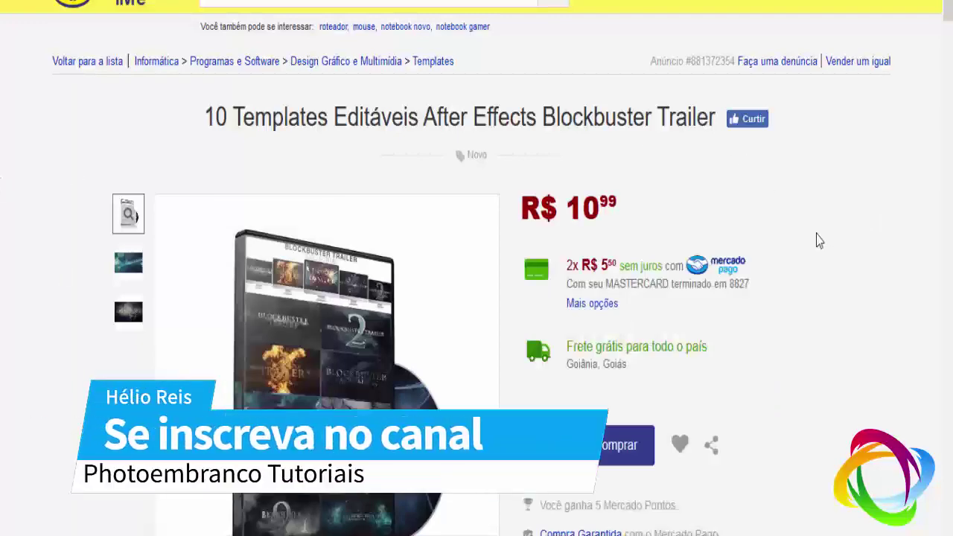
# Step: Scroll the listing and highlight the words 'Blockbuster Trailer' in its title
pyautogui.scroll(-3, 841, 298)
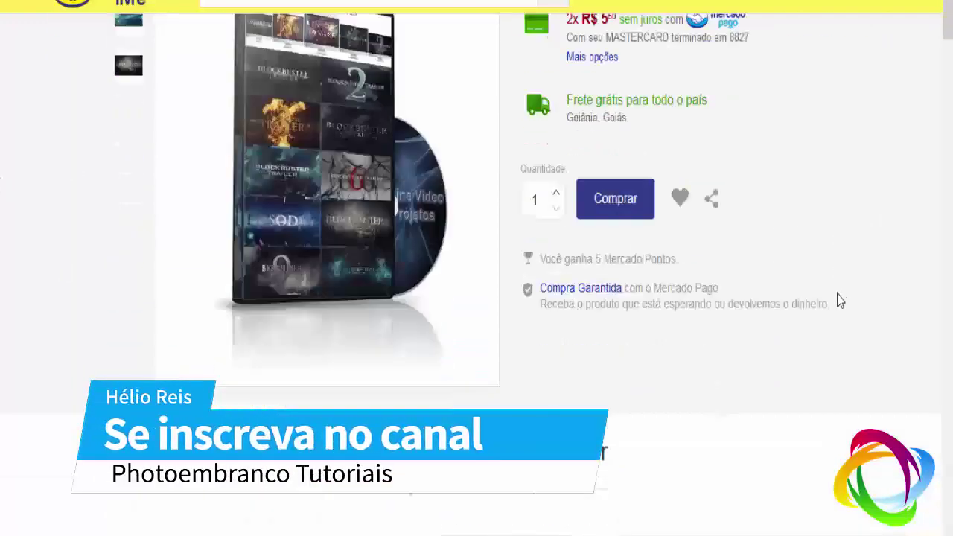
pyautogui.scroll(3, 839, 300)
pyautogui.scroll(-5, 840, 300)
pyautogui.scroll(4, 838, 300)
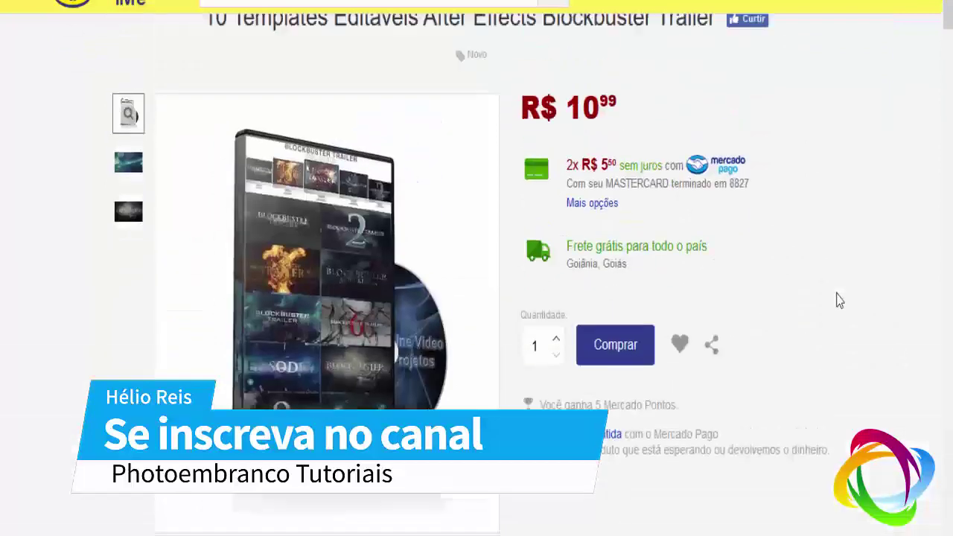
pyautogui.scroll(1, 836, 300)
pyautogui.scroll(1, 353, 94)
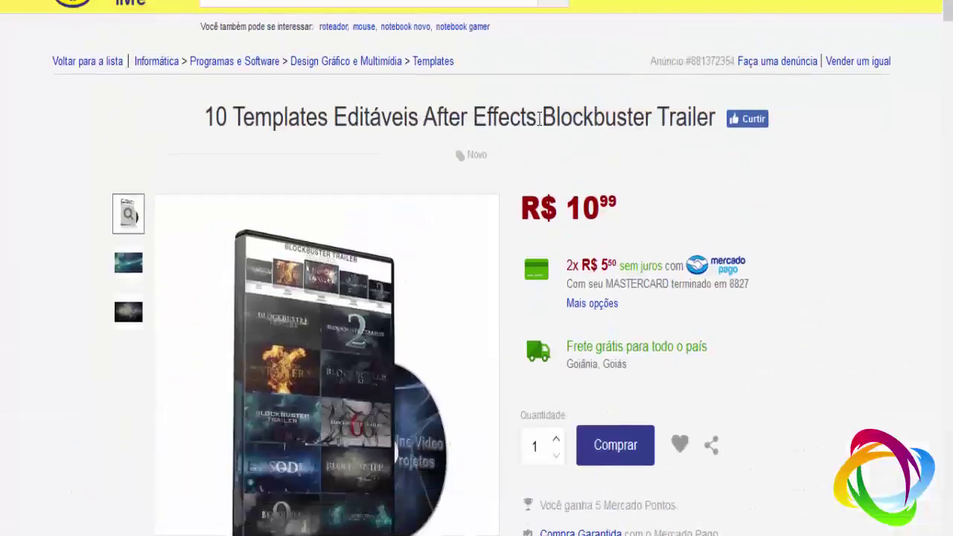
pyautogui.moveTo(606, 123); pyautogui.dragTo(654, 123)
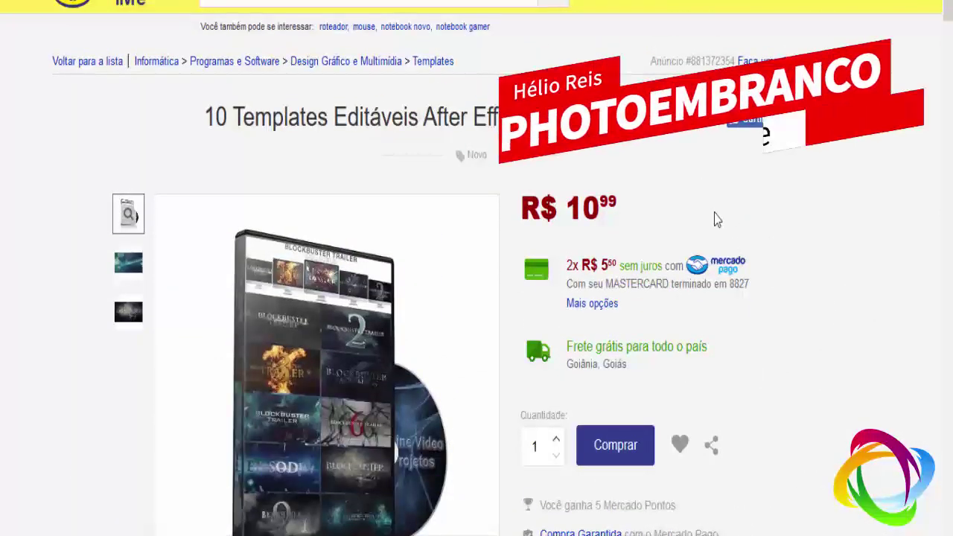
# Step: Scroll through the seller's listings, then highlight and clear the word Blockbuster in a title
pyautogui.scroll(-5, 838, 231)
pyautogui.scroll(-5, 832, 236)
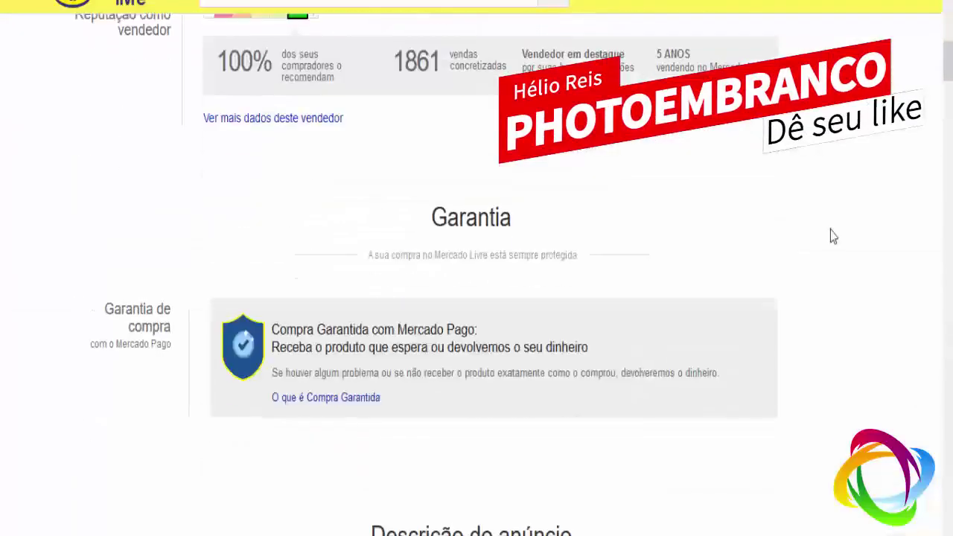
pyautogui.scroll(-5, 832, 236)
pyautogui.scroll(-4, 828, 236)
pyautogui.scroll(-5, 826, 238)
pyautogui.scroll(4, 824, 236)
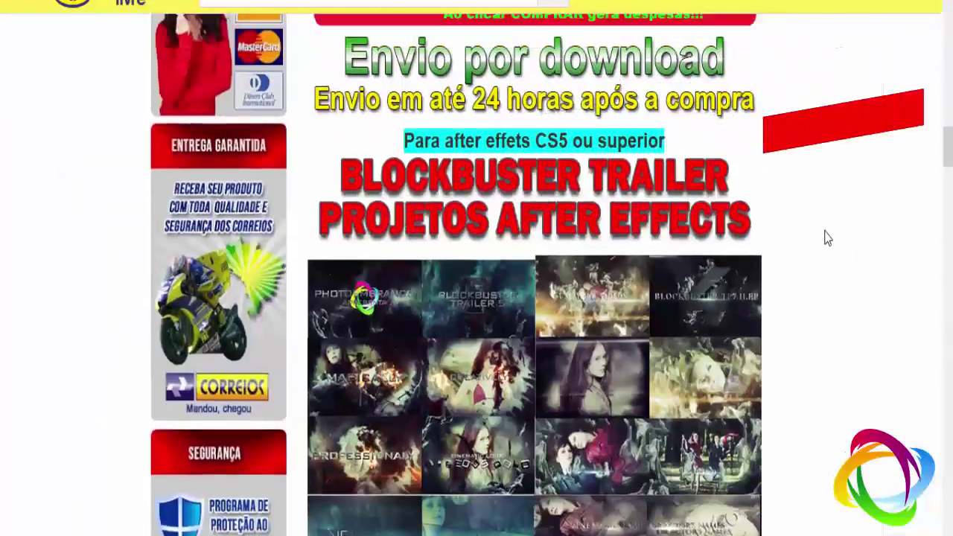
pyautogui.scroll(5, 819, 240)
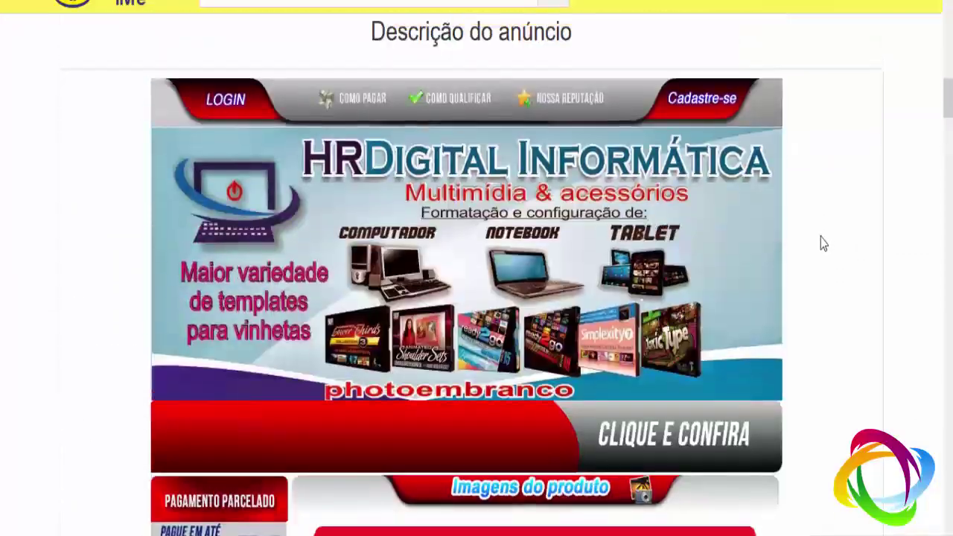
pyautogui.scroll(5, 819, 241)
pyautogui.scroll(5, 821, 242)
pyautogui.scroll(-1, 817, 245)
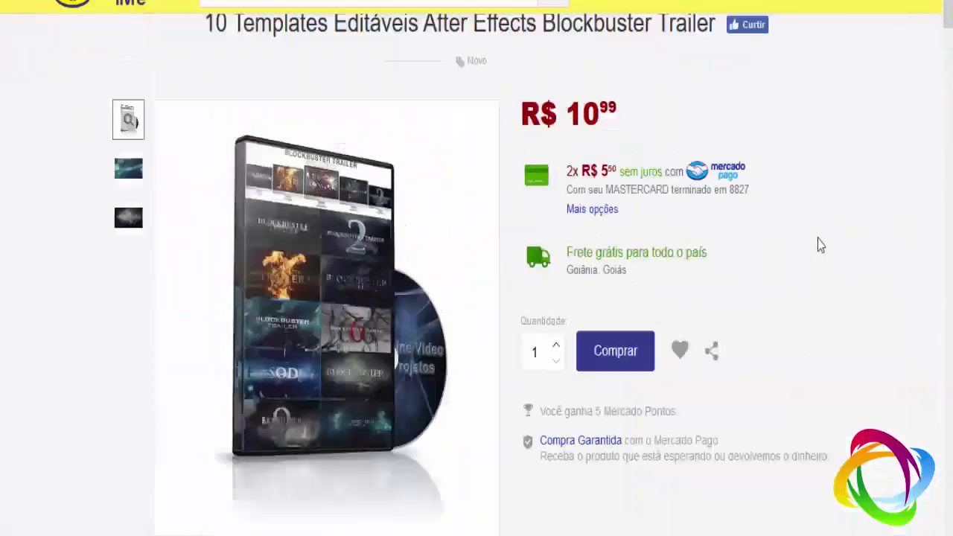
pyautogui.scroll(1, 817, 245)
pyautogui.scroll(-4, 738, 221)
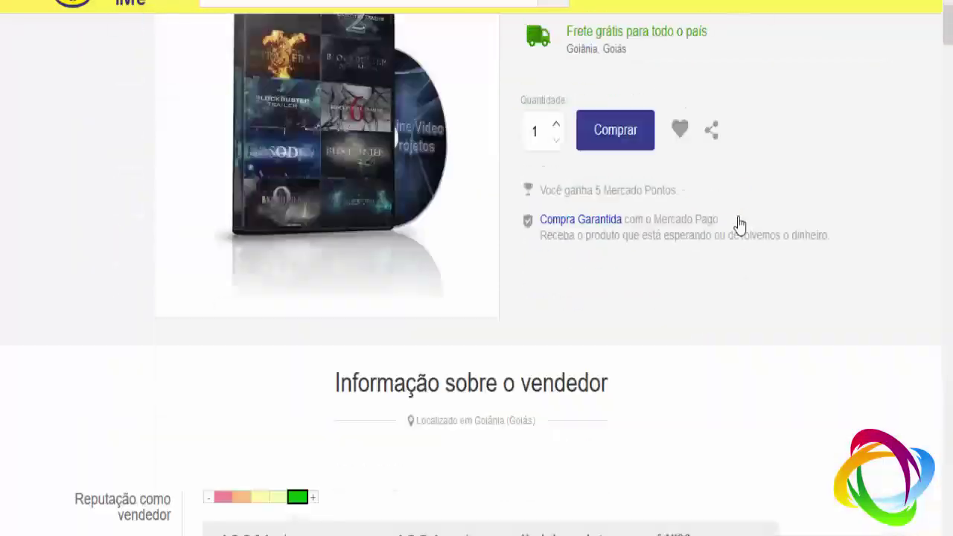
pyautogui.scroll(-5, 737, 221)
pyautogui.scroll(-5, 744, 221)
pyautogui.scroll(-10, 744, 216)
pyautogui.scroll(-3, 744, 218)
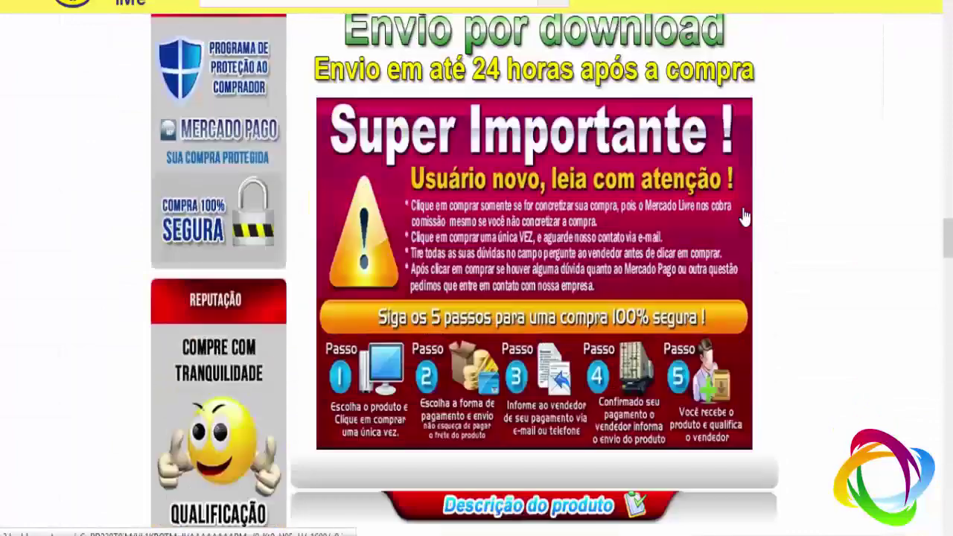
pyautogui.scroll(6, 766, 221)
pyautogui.scroll(2, 766, 221)
pyautogui.scroll(1, 867, 241)
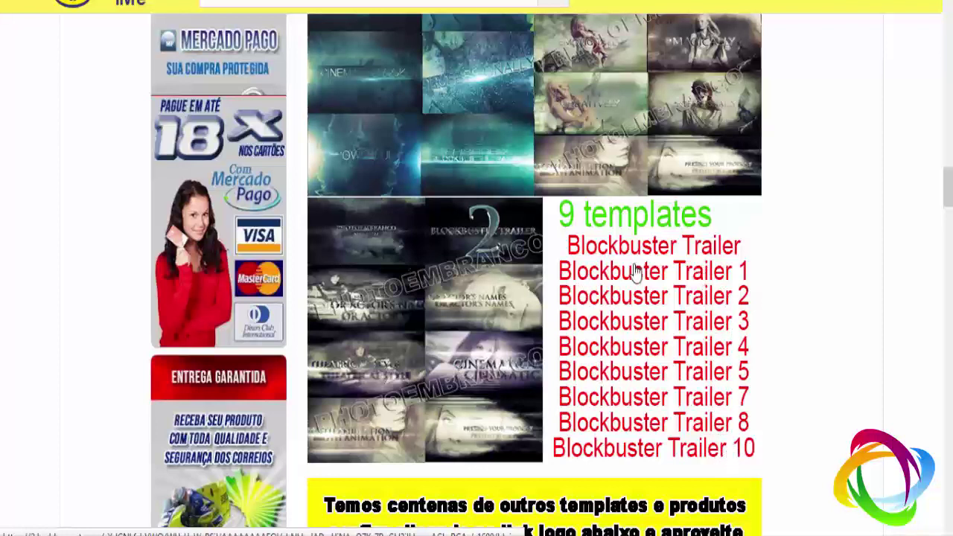
pyautogui.scroll(5, 636, 274)
pyautogui.scroll(4, 631, 418)
pyautogui.scroll(-10, 660, 367)
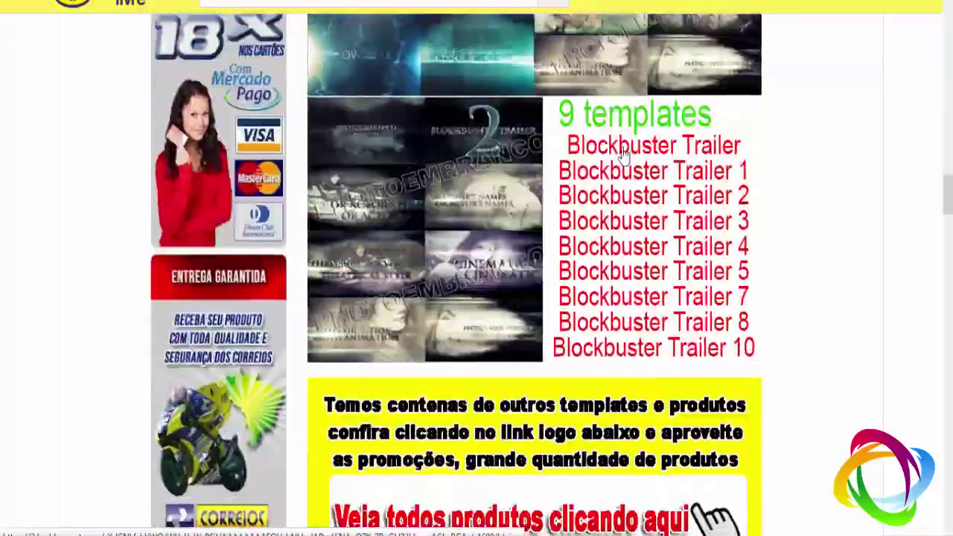
pyautogui.scroll(5, 644, 270)
pyautogui.scroll(10, 655, 291)
pyautogui.scroll(10, 651, 290)
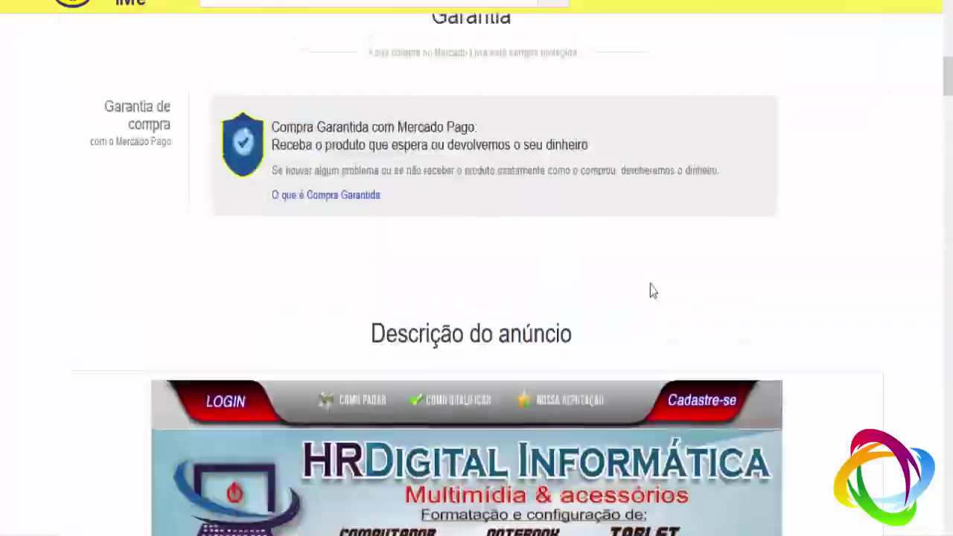
pyautogui.scroll(-5, 650, 290)
pyautogui.scroll(6, 636, 324)
pyautogui.scroll(10, 636, 325)
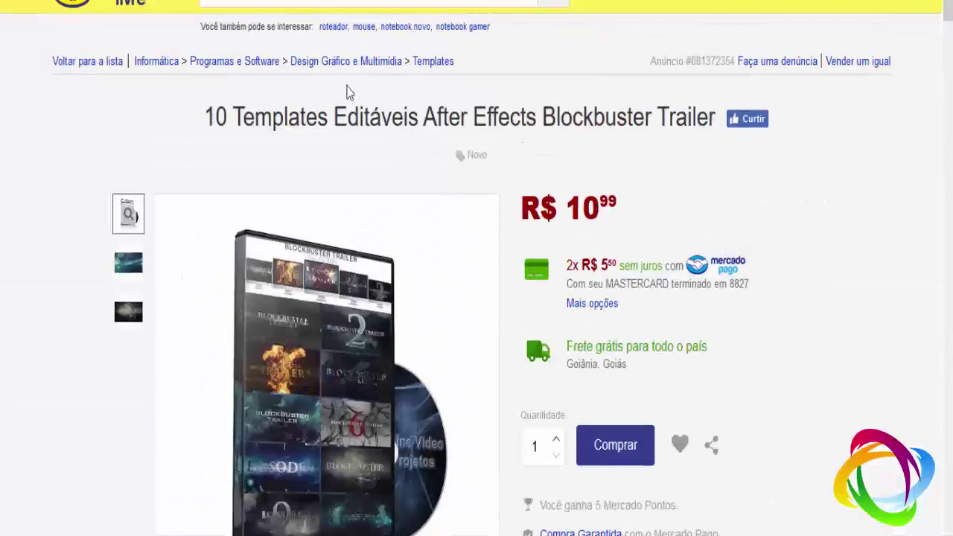
pyautogui.moveTo(206, 115); pyautogui.dragTo(393, 117)
pyautogui.click(528, 108)
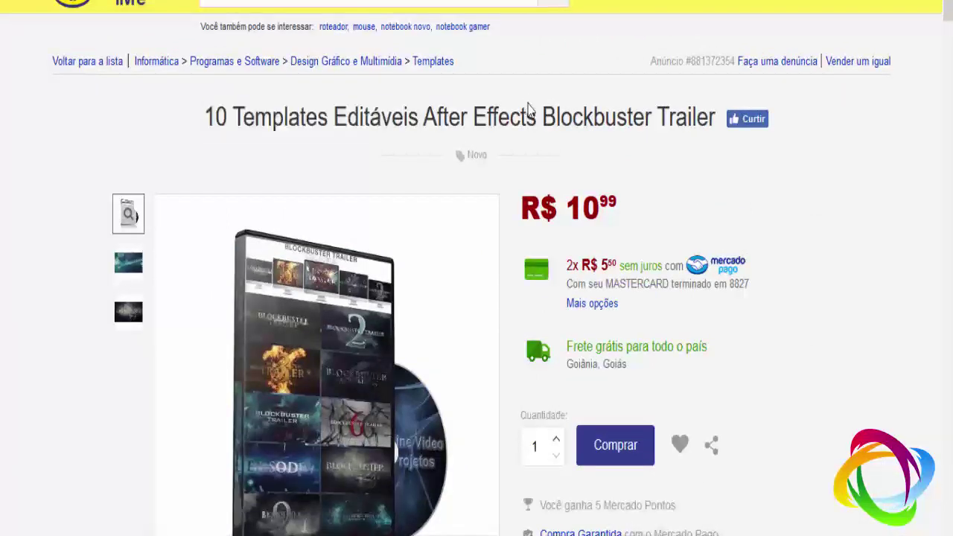
pyautogui.moveTo(542, 117); pyautogui.dragTo(652, 117)
pyautogui.click(645, 143)
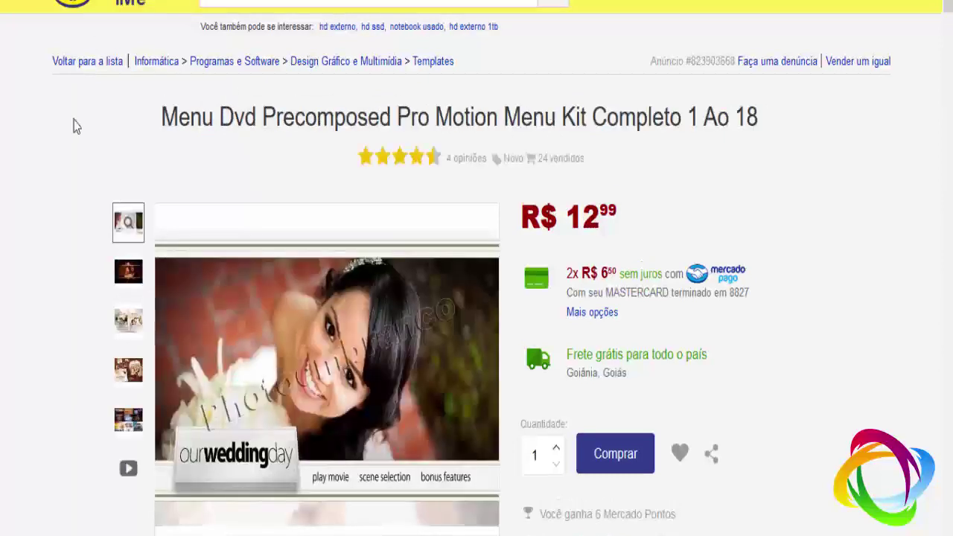
# Step: Highlight the DVD menu kit title, then the Sony Vegas templates listing title
pyautogui.moveTo(263, 117); pyautogui.dragTo(761, 117)
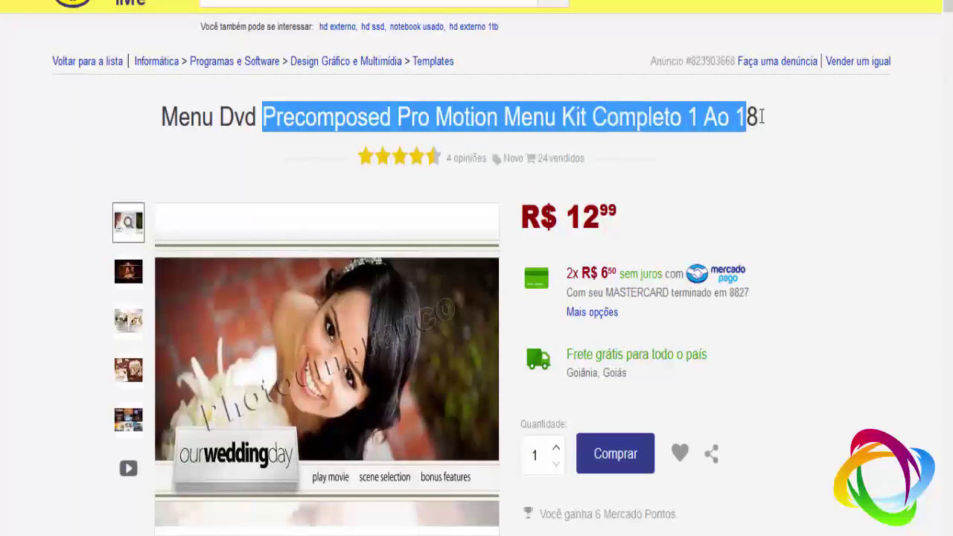
pyautogui.click(712, 122)
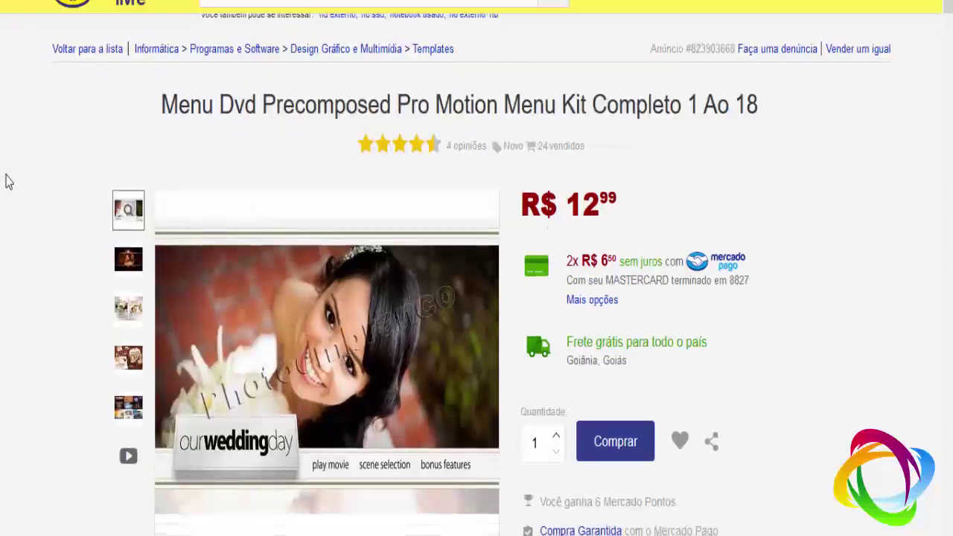
pyautogui.scroll(-10, 6, 171)
pyautogui.scroll(10, 11, 177)
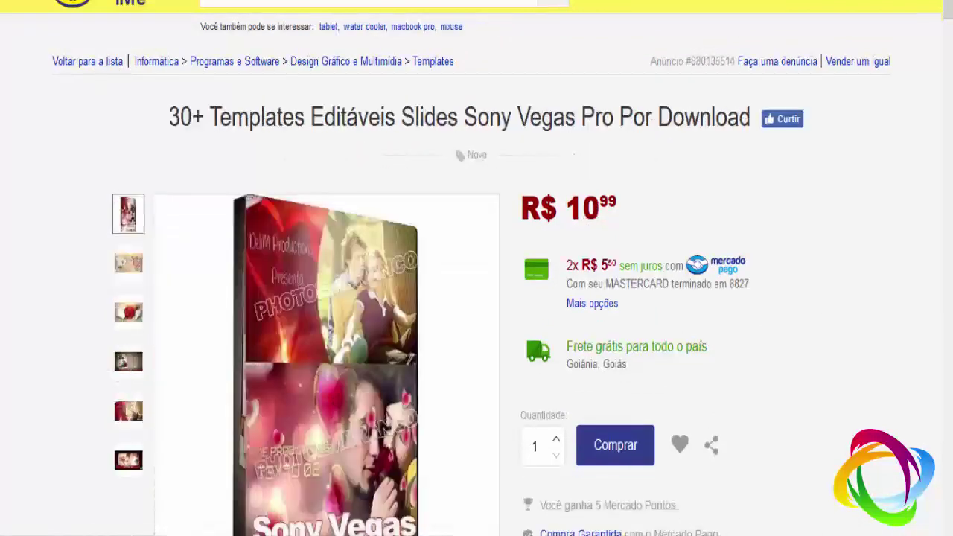
pyautogui.moveTo(171, 116)
pyautogui.mouseDown()
pyautogui.moveTo(571, 117)
pyautogui.moveTo(194, 122)
pyautogui.mouseUp()
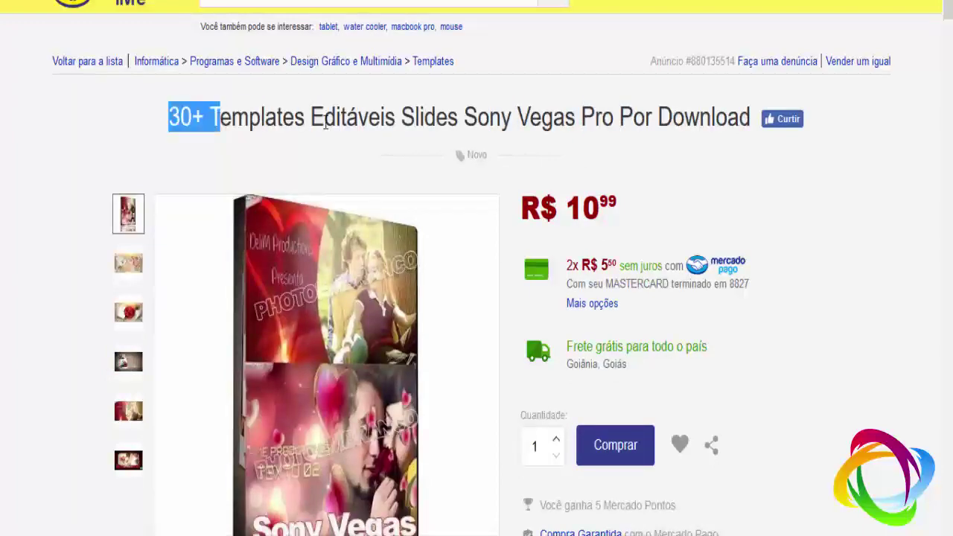
pyautogui.moveTo(325, 124)
pyautogui.mouseDown()
pyautogui.moveTo(607, 123)
pyautogui.moveTo(491, 117)
pyautogui.mouseUp()
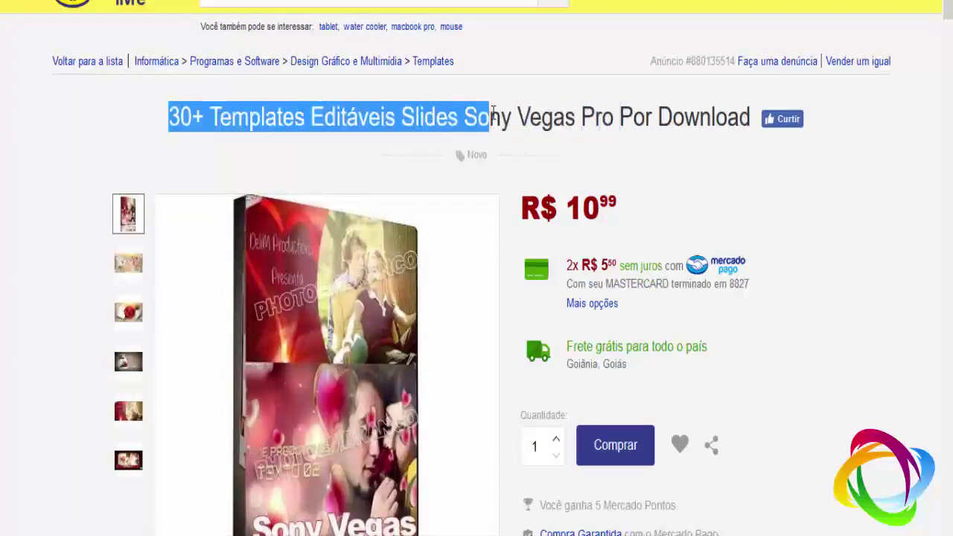
pyautogui.click(491, 117)
# Step: Scroll the Sony Vegas templates pack listing and highlight its R$ 10,99 price
pyautogui.scroll(-5, 7, 181)
pyautogui.scroll(-5, 23, 165)
pyautogui.scroll(-10, 13, 160)
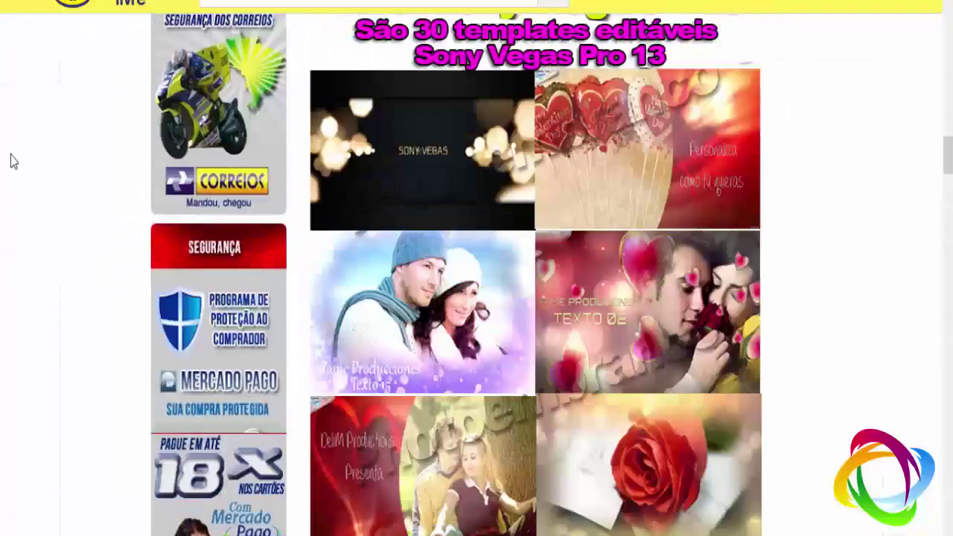
pyautogui.scroll(5, 13, 159)
pyautogui.scroll(-5, 450, 193)
pyautogui.scroll(-5, 449, 193)
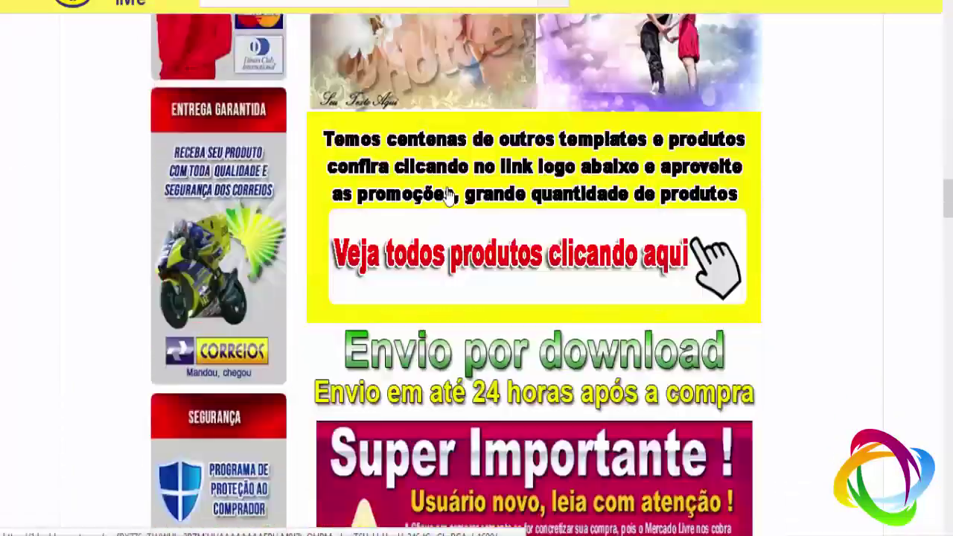
pyautogui.scroll(-5, 450, 194)
pyautogui.scroll(-5, 541, 153)
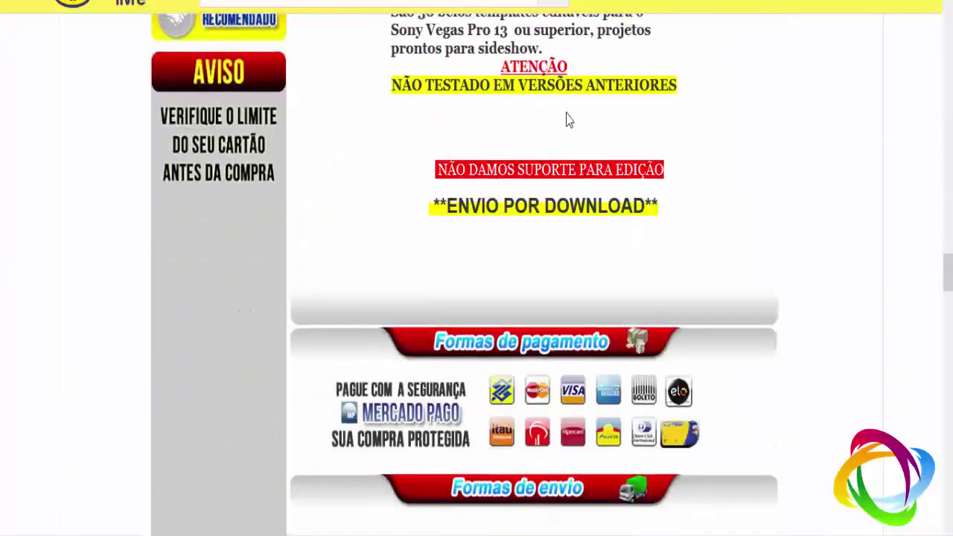
pyautogui.scroll(3, 568, 120)
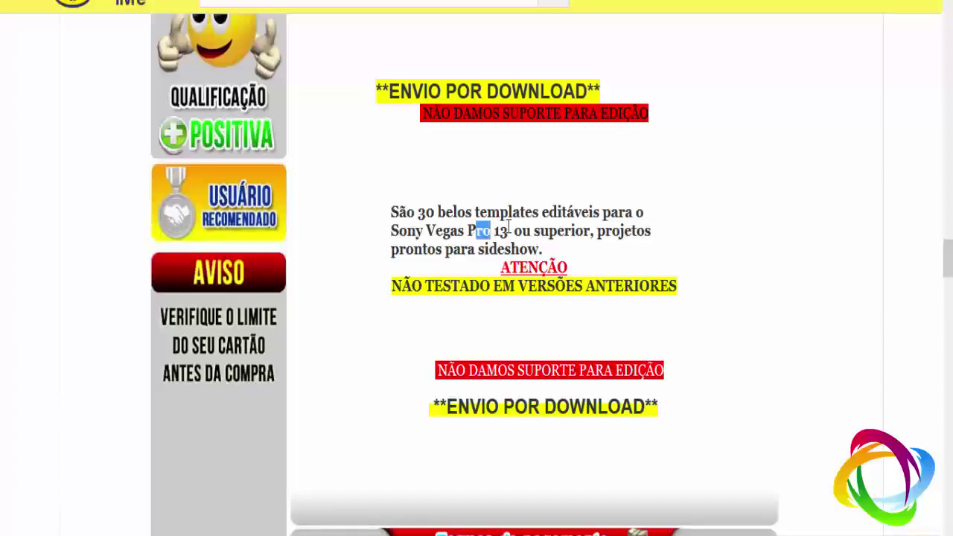
pyautogui.scroll(2, 506, 230)
pyautogui.scroll(5, 503, 230)
pyautogui.scroll(5, 500, 229)
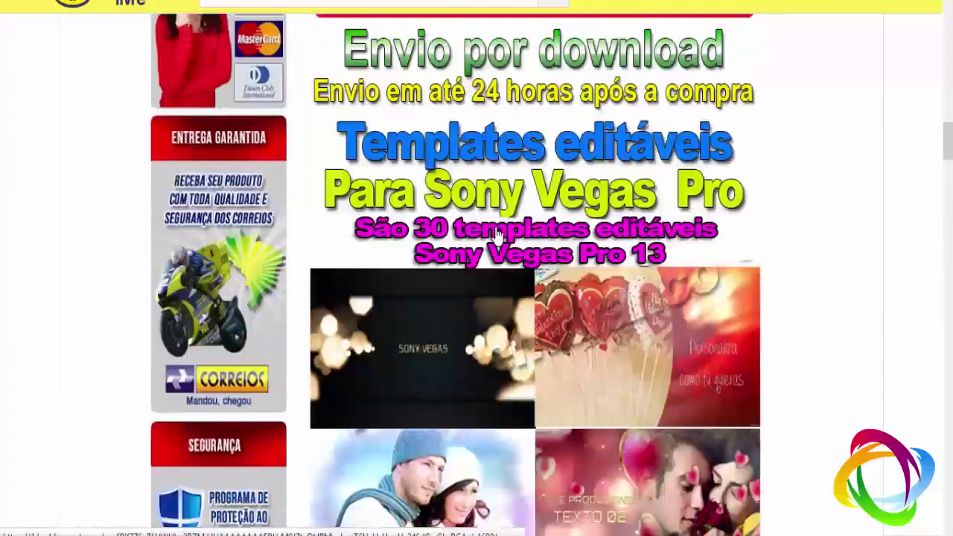
pyautogui.scroll(5, 497, 227)
pyautogui.scroll(5, 495, 219)
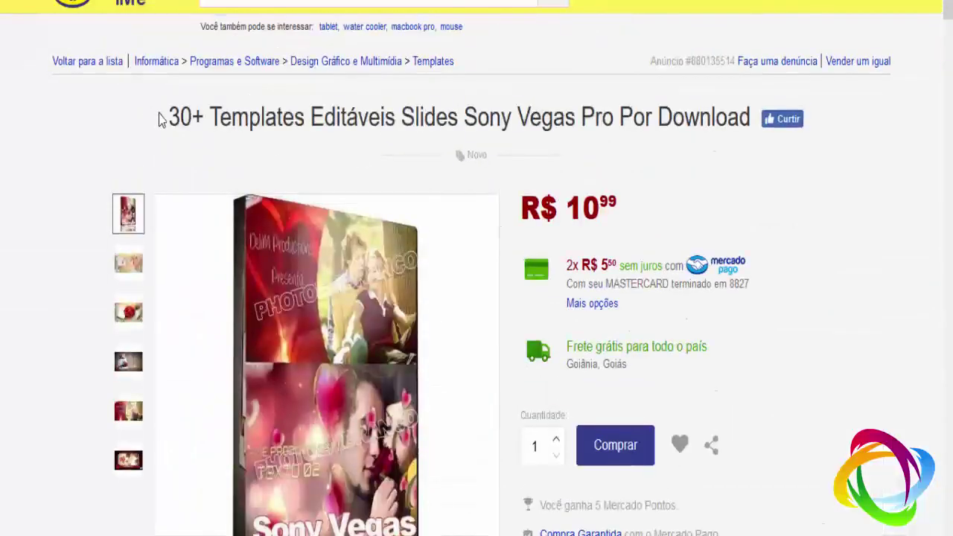
pyautogui.moveTo(158, 120); pyautogui.dragTo(368, 119)
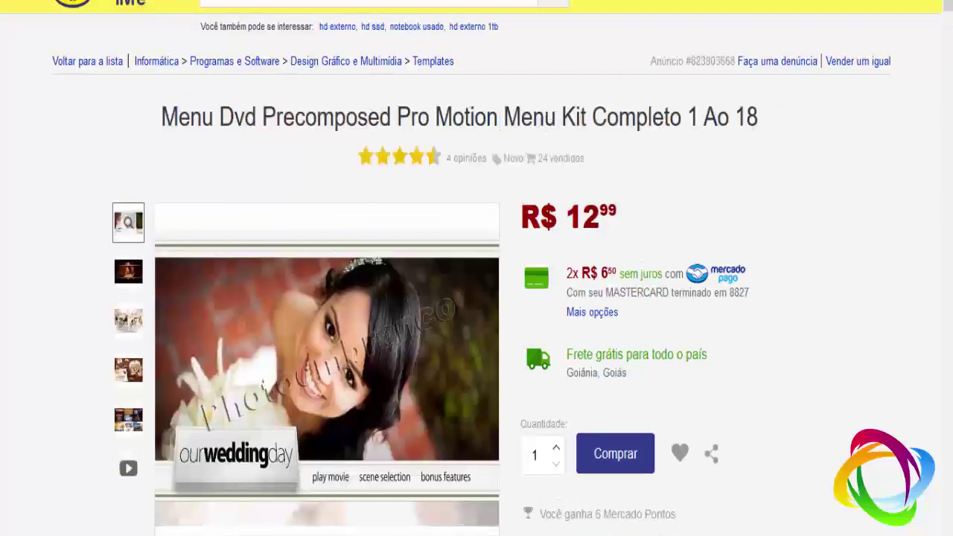
pyautogui.moveTo(568, 199); pyautogui.dragTo(622, 211)
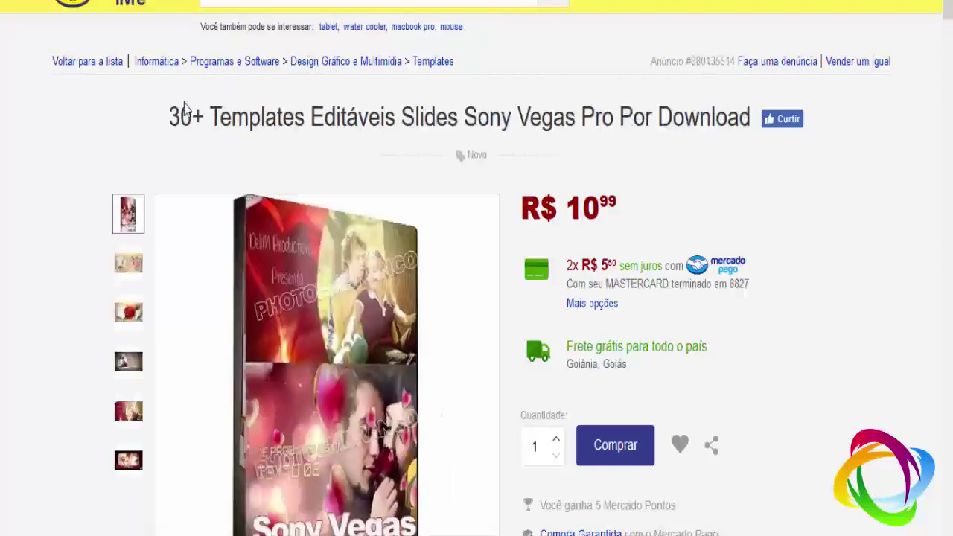
pyautogui.moveTo(566, 201); pyautogui.dragTo(599, 211)
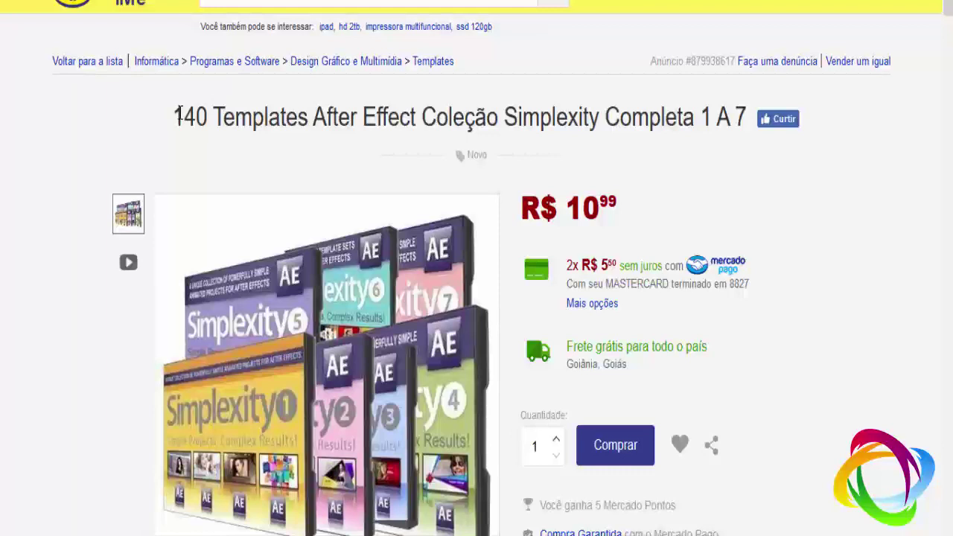
# Step: Highlight the '140 Templates After Effect' title, then clear the selection
pyautogui.moveTo(178, 115); pyautogui.dragTo(567, 125)
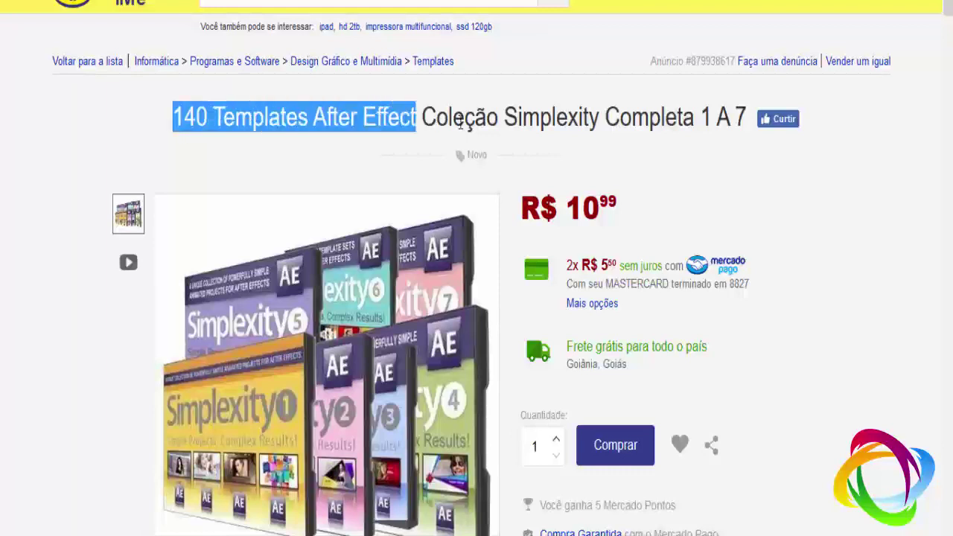
pyautogui.click(504, 118)
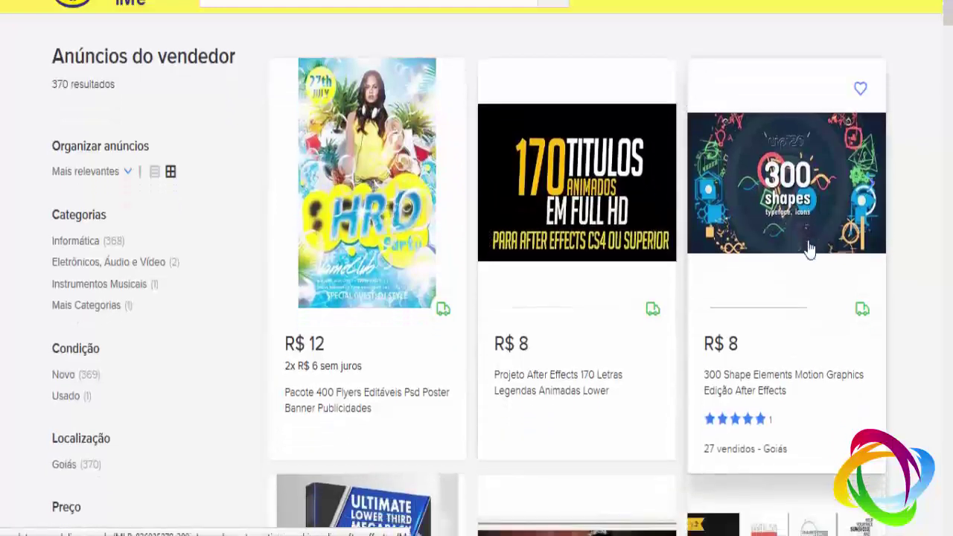
# Step: Scroll down through the seller's grid of R$ 8 After Effects template listings
pyautogui.scroll(-2, 554, 196)
pyautogui.scroll(2, 553, 196)
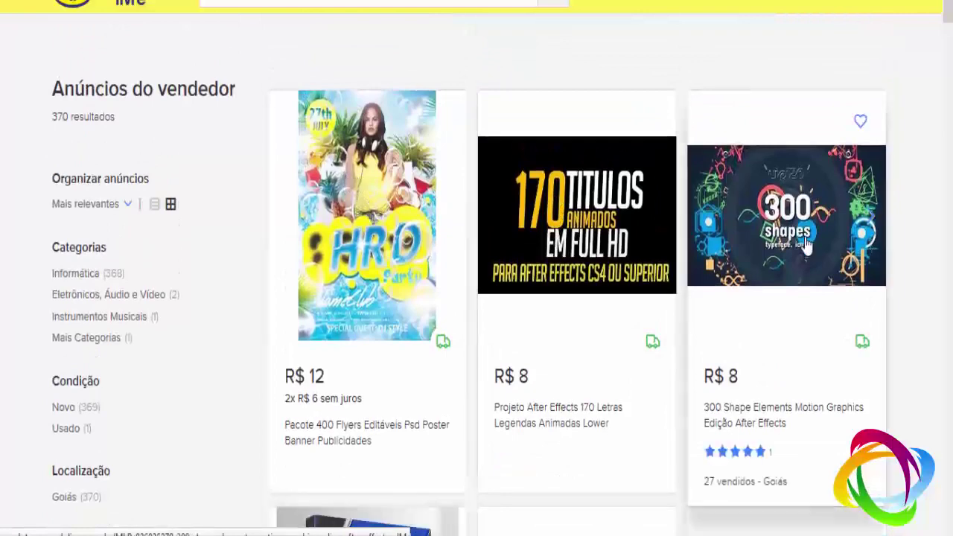
pyautogui.scroll(-2, 799, 245)
pyautogui.scroll(-3, 740, 245)
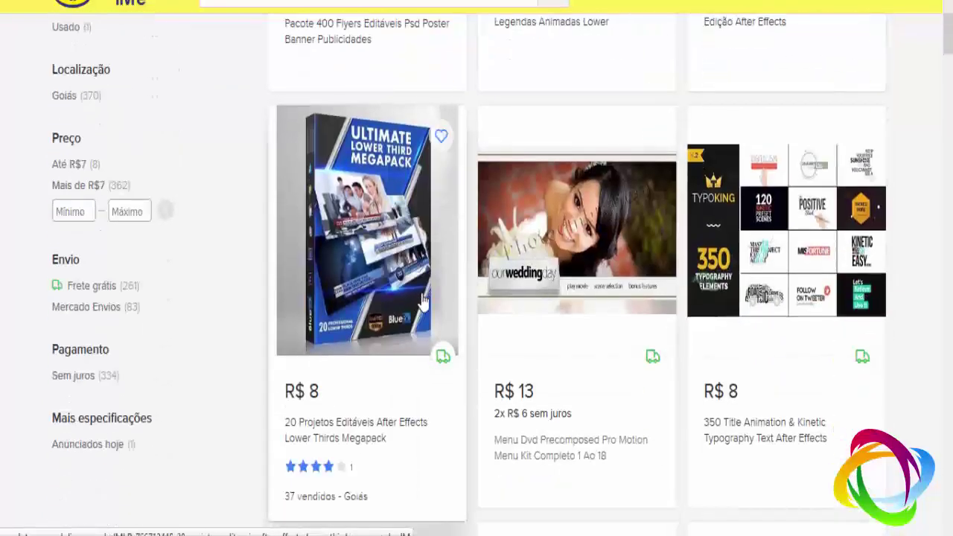
pyautogui.scroll(-4, 765, 250)
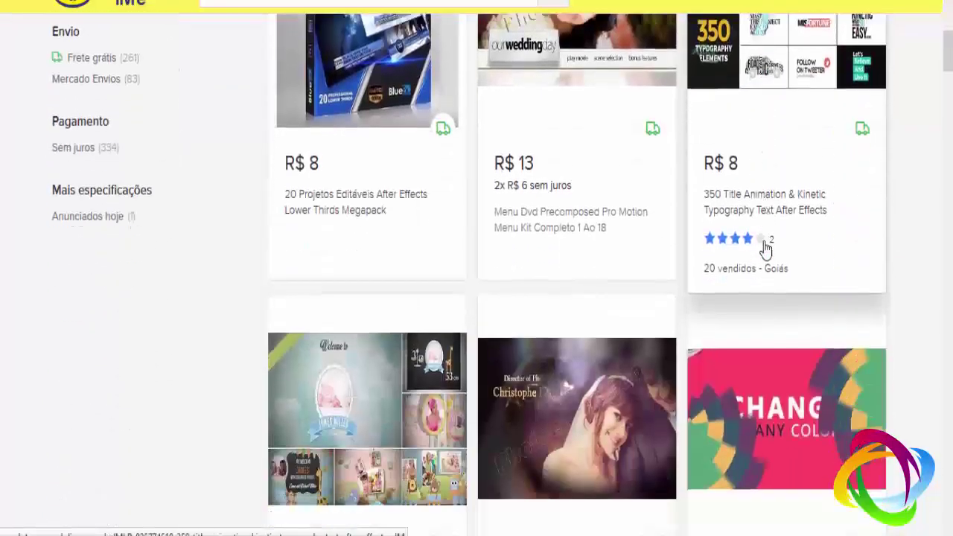
pyautogui.scroll(-2, 761, 249)
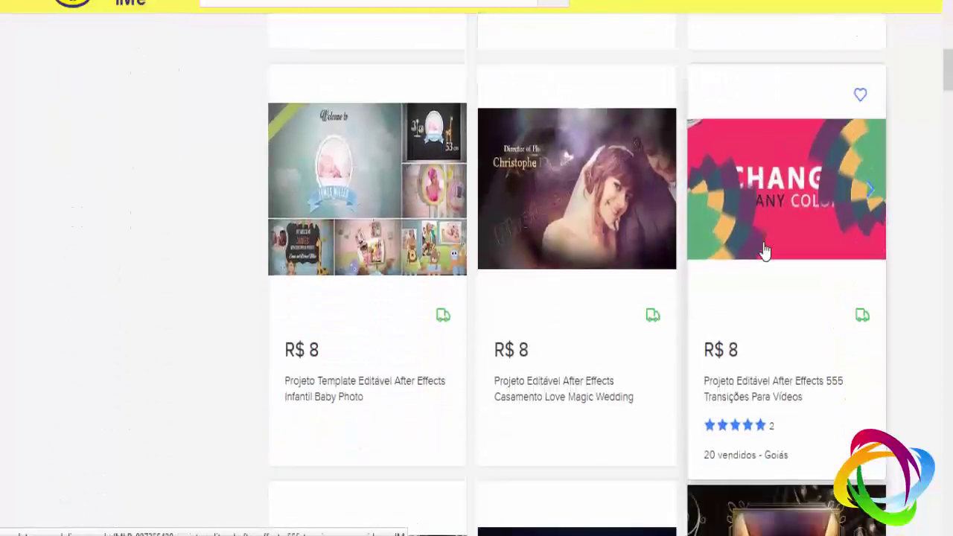
pyautogui.scroll(-2, 652, 224)
pyautogui.scroll(3, 603, 246)
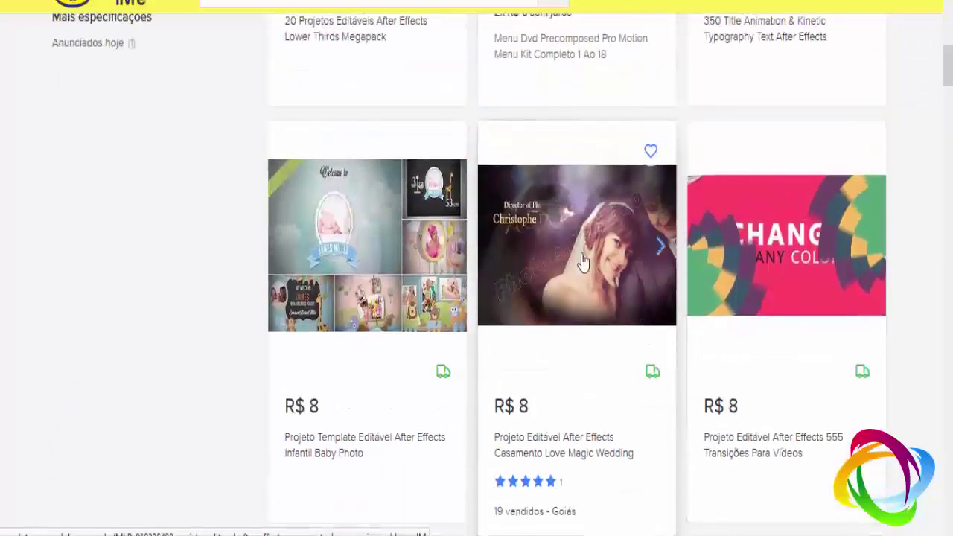
pyautogui.scroll(-2, 351, 212)
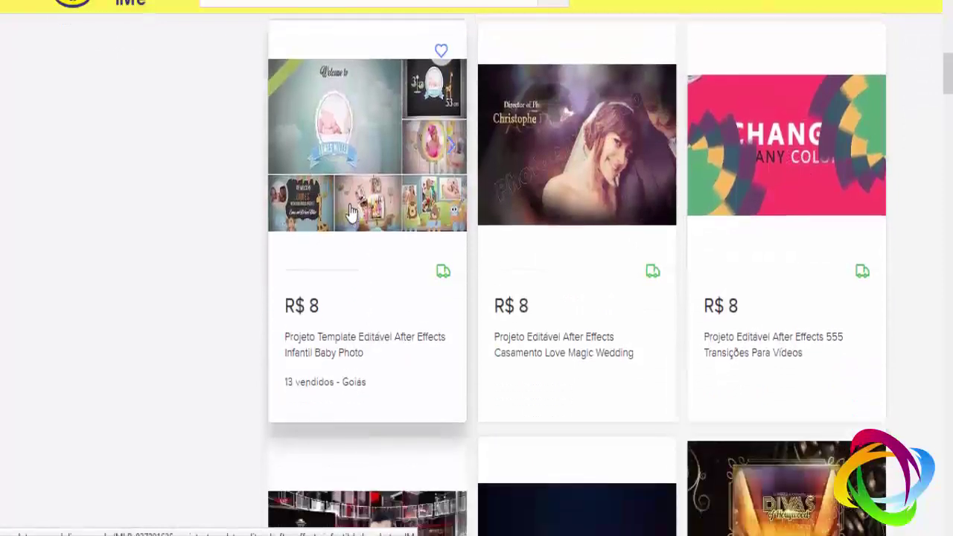
pyautogui.scroll(-5, 320, 231)
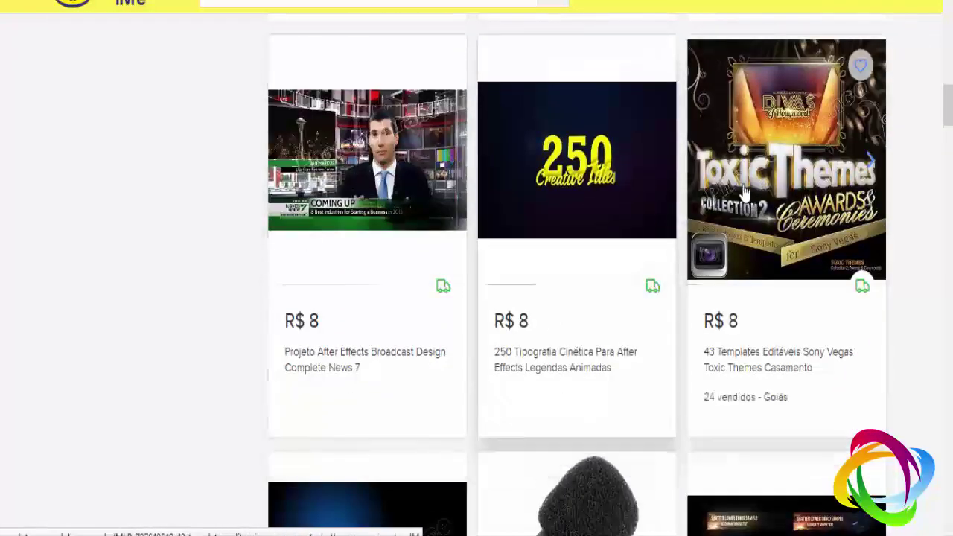
pyautogui.scroll(-4, 744, 223)
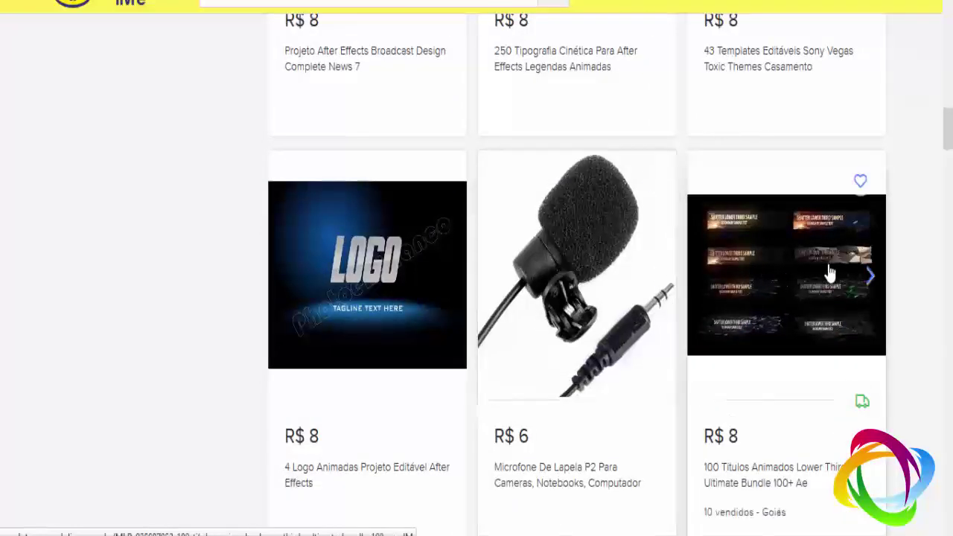
pyautogui.scroll(-4, 253, 285)
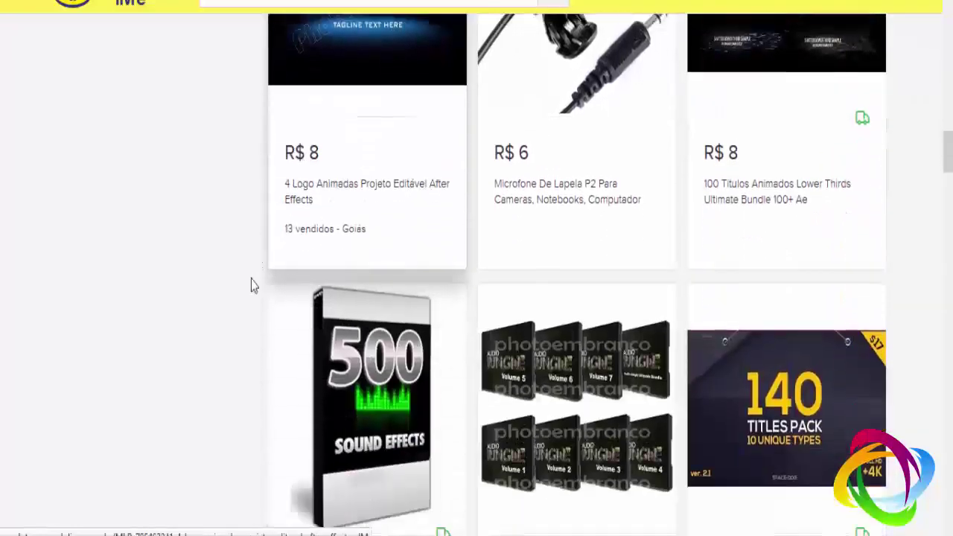
pyautogui.scroll(-3, 253, 286)
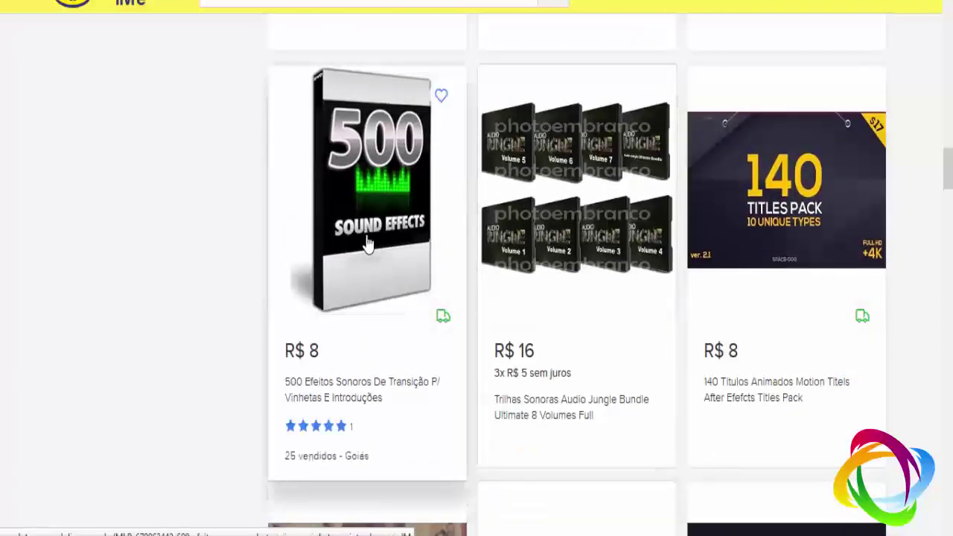
pyautogui.scroll(-5, 300, 262)
pyautogui.scroll(-3, 301, 265)
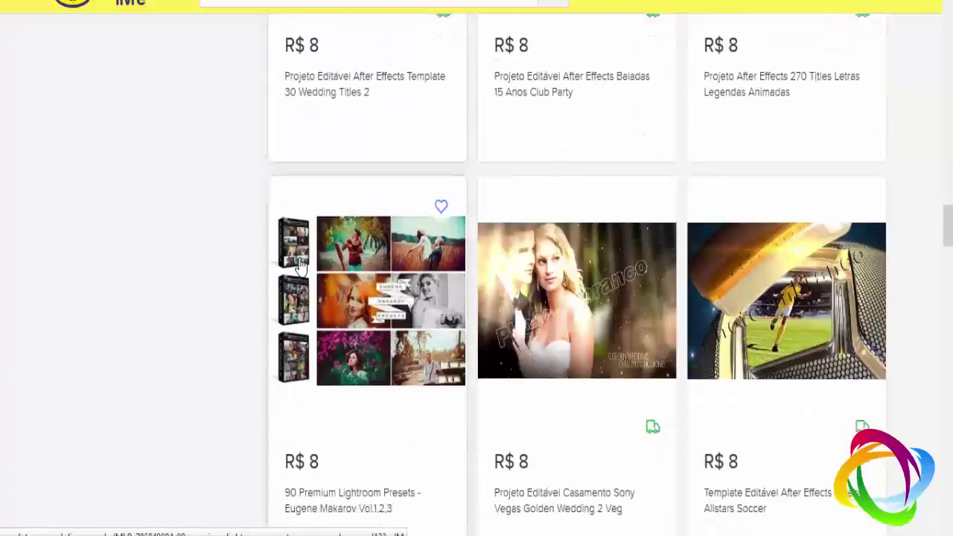
pyautogui.scroll(-4, 300, 265)
pyautogui.scroll(3, 300, 266)
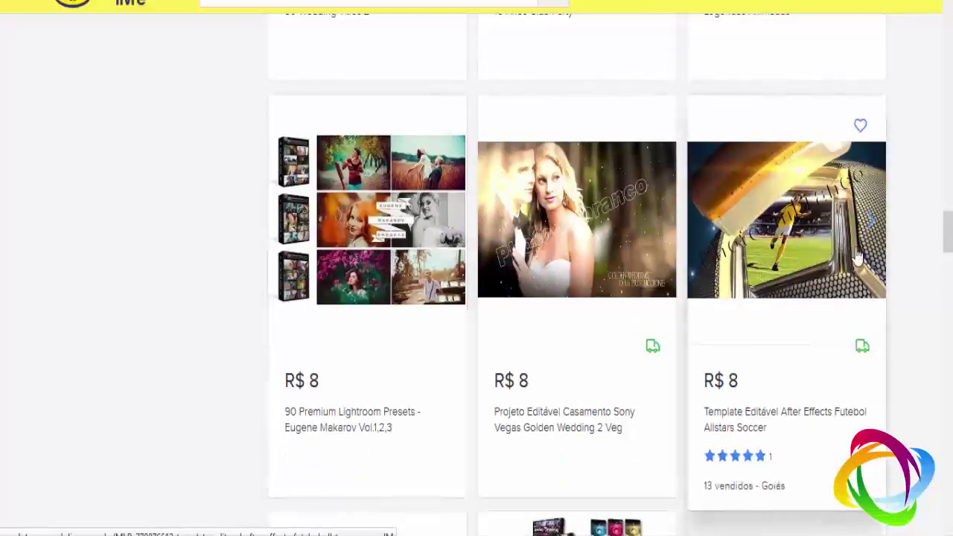
pyautogui.moveTo(947, 229); pyautogui.dragTo(949, 232)
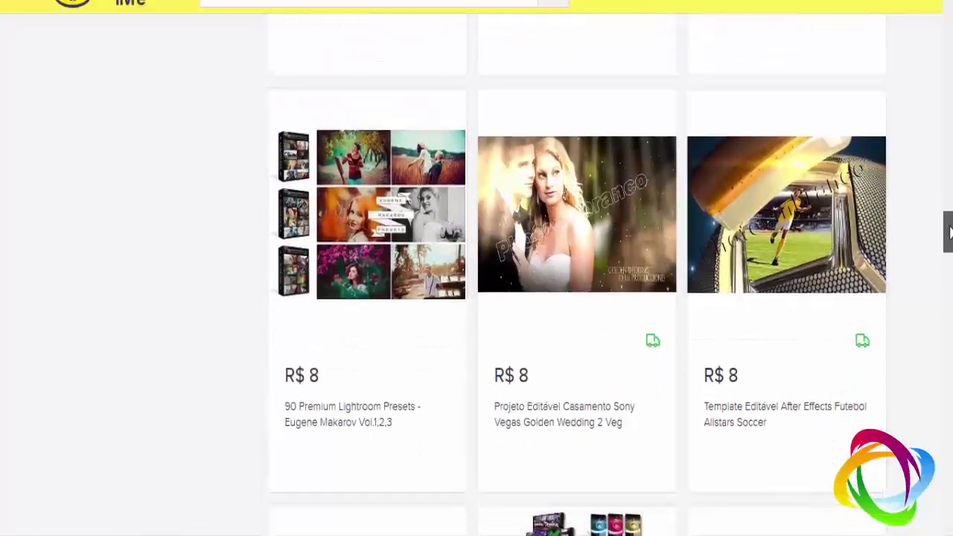
# Step: Keep scrolling down and back up through the rest of the seller's product grid
pyautogui.scroll(-6, 633, 314)
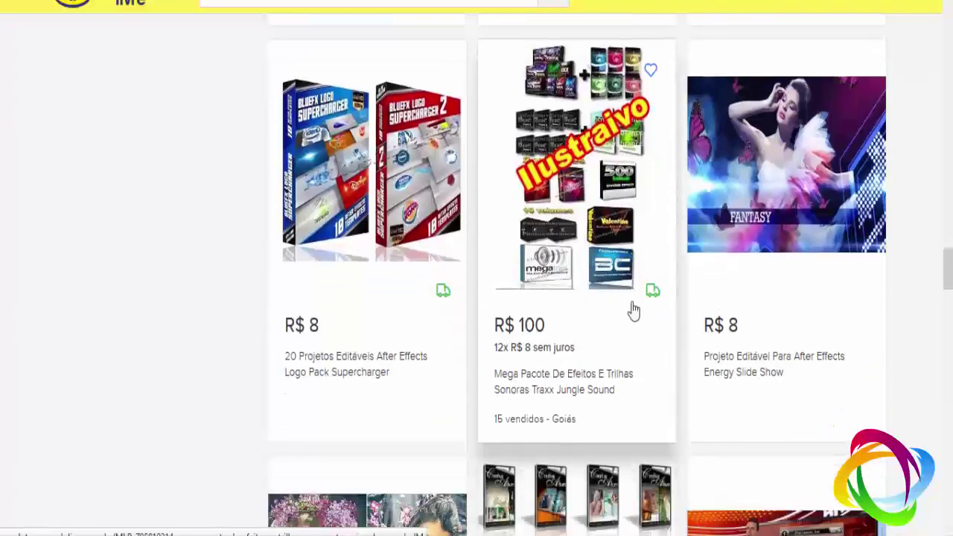
pyautogui.scroll(-3, 640, 278)
pyautogui.scroll(-4, 632, 287)
pyautogui.scroll(-4, 627, 293)
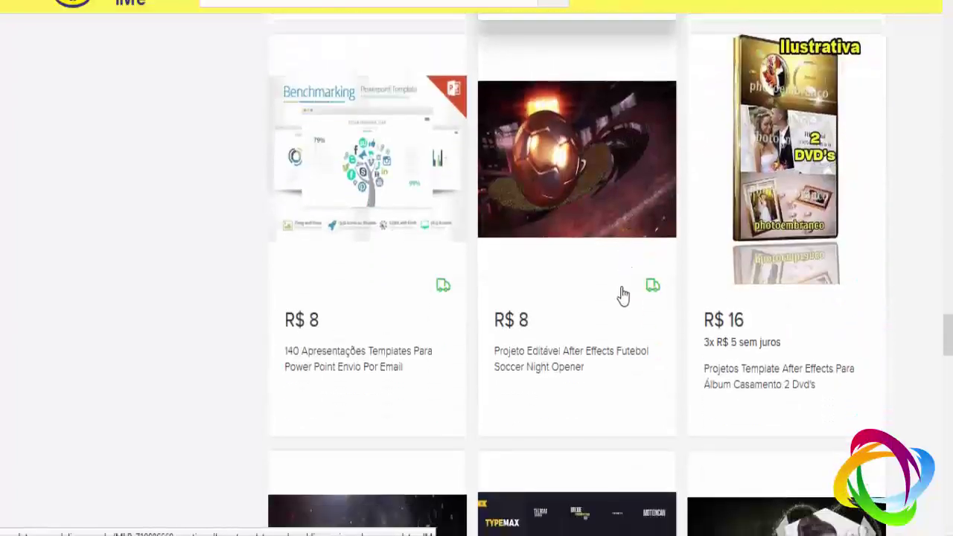
pyautogui.scroll(-4, 623, 296)
pyautogui.scroll(-5, 622, 296)
pyautogui.scroll(-5, 621, 296)
pyautogui.scroll(-4, 621, 297)
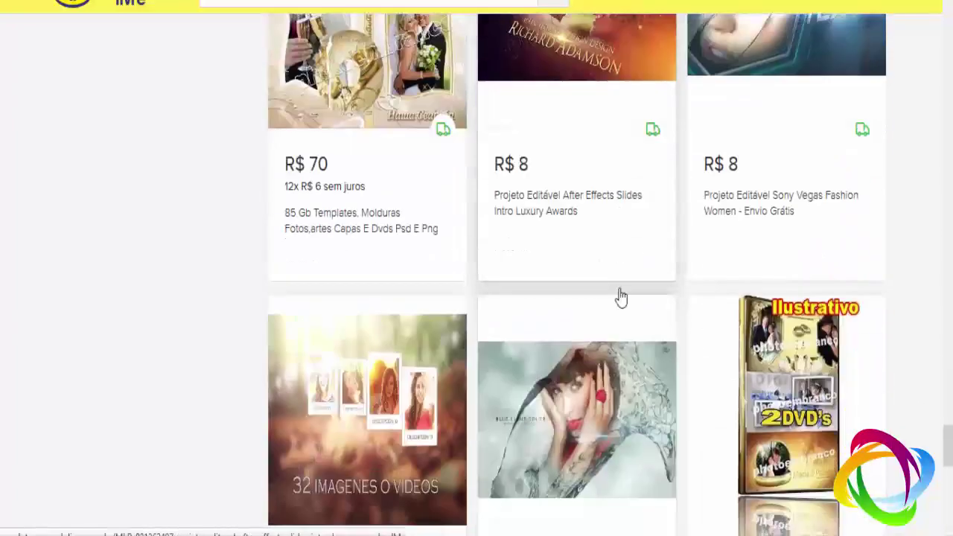
pyautogui.scroll(-5, 621, 297)
pyautogui.scroll(-4, 621, 296)
pyautogui.scroll(-2, 621, 295)
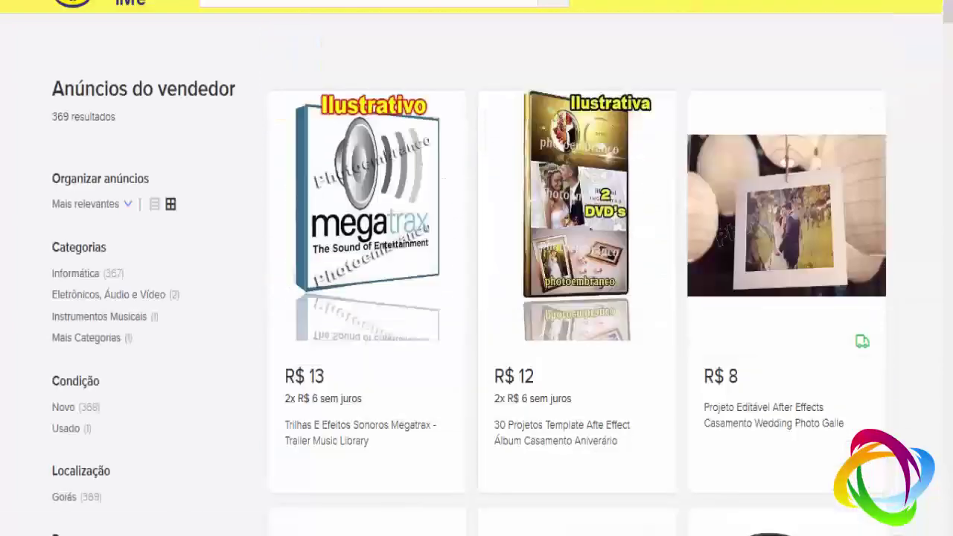
pyautogui.scroll(-3, 553, 244)
pyautogui.scroll(-10, 553, 238)
pyautogui.scroll(-5, 555, 234)
pyautogui.scroll(5, 555, 236)
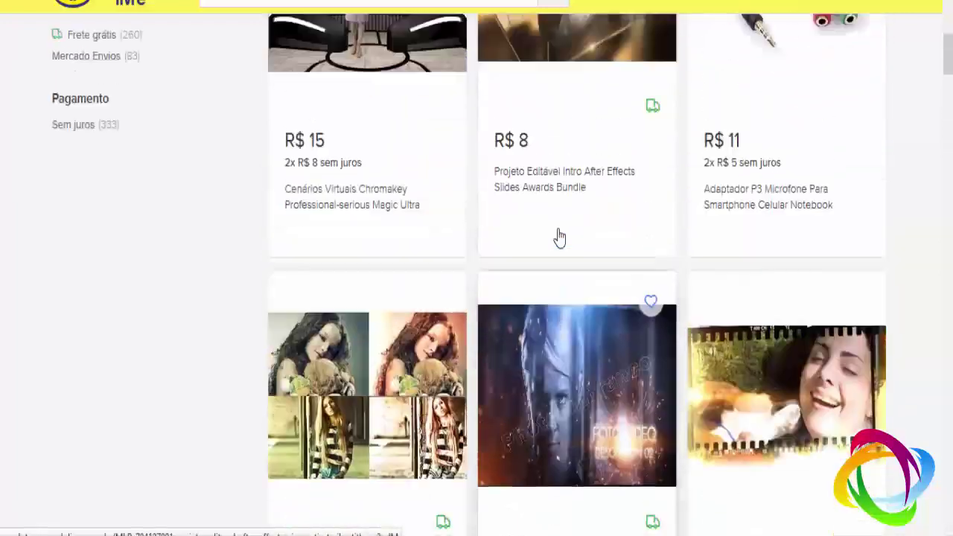
pyautogui.scroll(3, 559, 238)
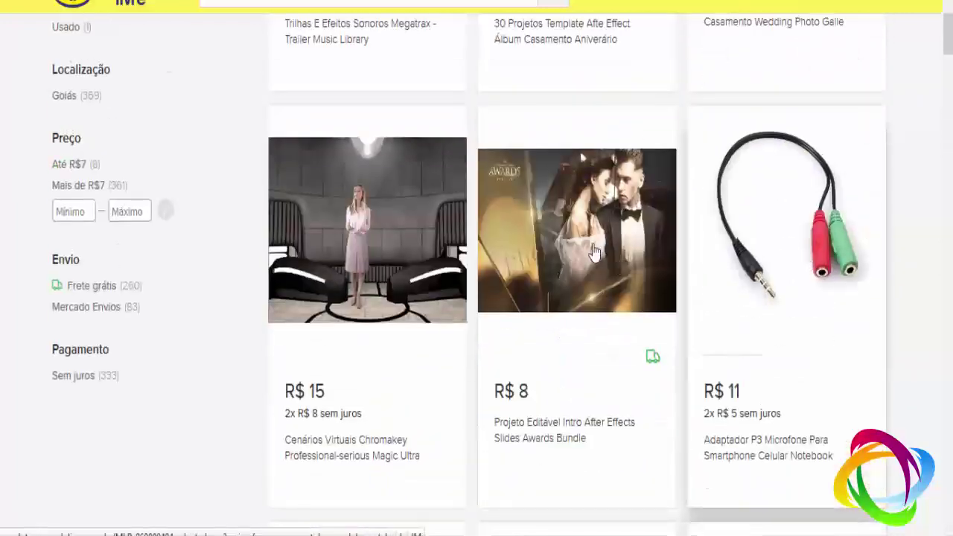
pyautogui.scroll(5, 582, 157)
pyautogui.scroll(-5, 563, 260)
pyautogui.scroll(-4, 566, 254)
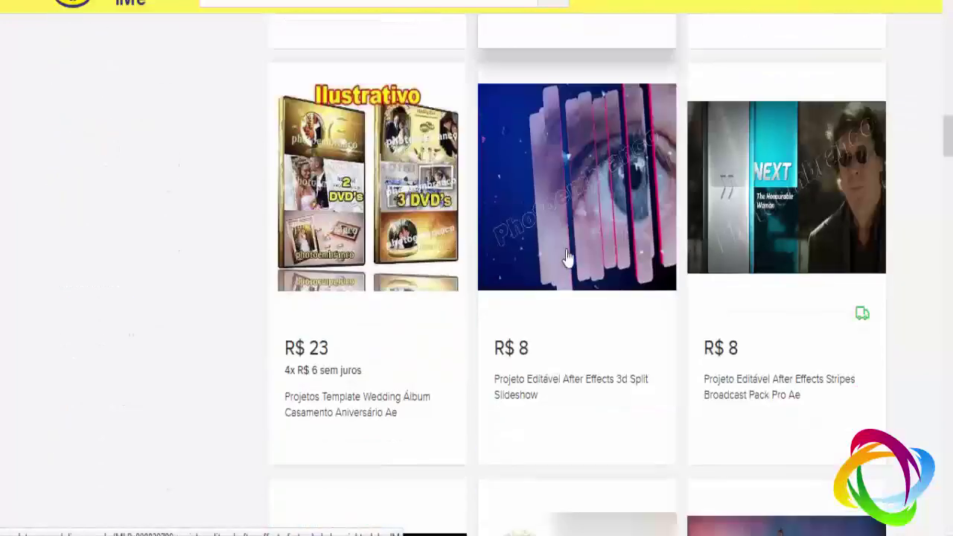
pyautogui.scroll(-4, 565, 252)
pyautogui.scroll(4, 564, 253)
pyautogui.scroll(10, 612, 365)
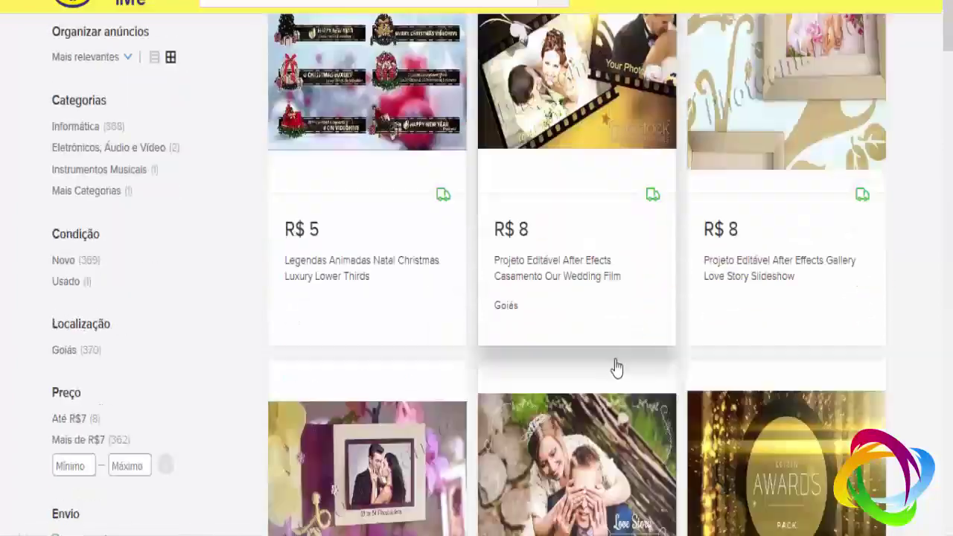
pyautogui.scroll(-8, 613, 350)
pyautogui.scroll(-6, 604, 349)
pyautogui.scroll(-7, 598, 346)
pyautogui.scroll(-5, 598, 346)
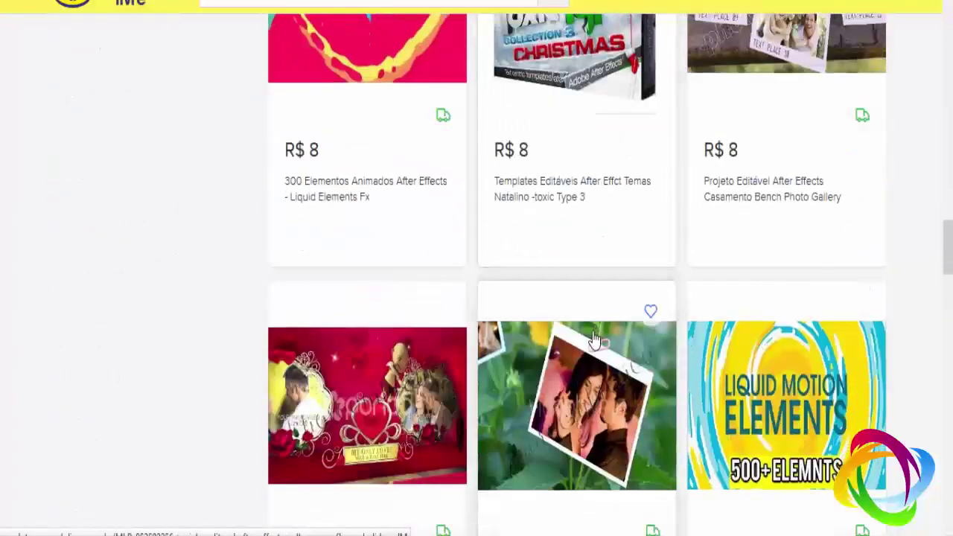
pyautogui.scroll(-4, 591, 340)
pyautogui.scroll(4, 756, 387)
pyautogui.scroll(3, 431, 239)
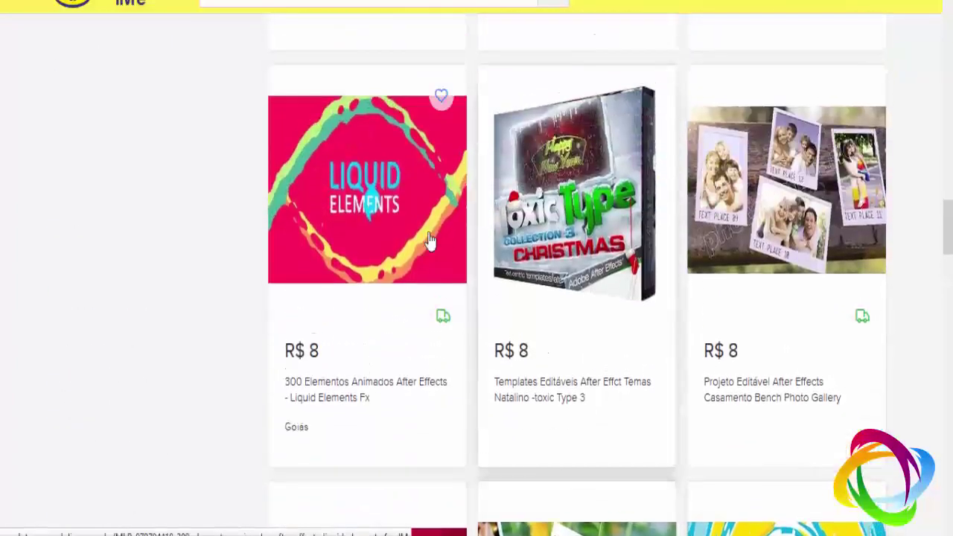
pyautogui.scroll(-1, 368, 215)
pyautogui.scroll(-3, 618, 325)
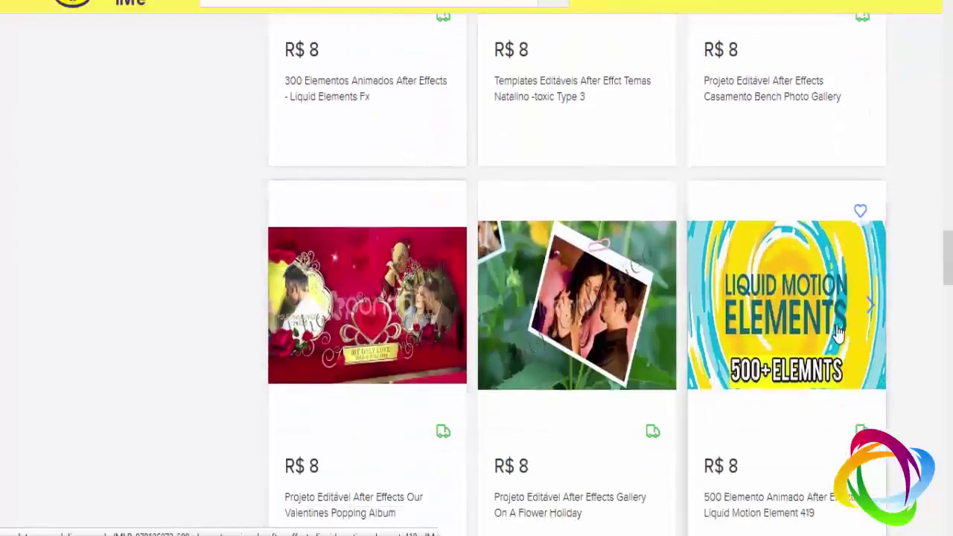
pyautogui.scroll(-5, 838, 331)
pyautogui.scroll(-5, 802, 351)
pyautogui.scroll(4, 792, 365)
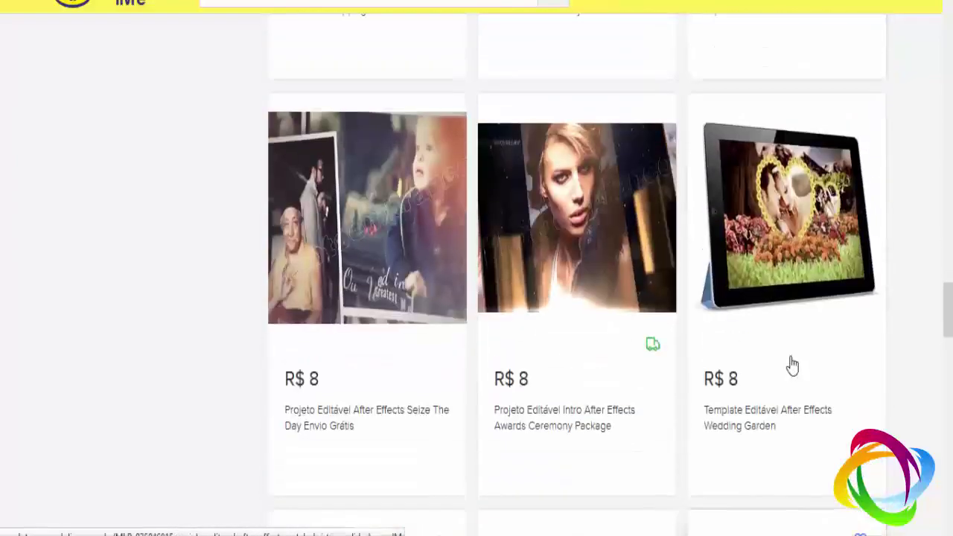
pyautogui.scroll(5, 791, 358)
pyautogui.scroll(5, 789, 355)
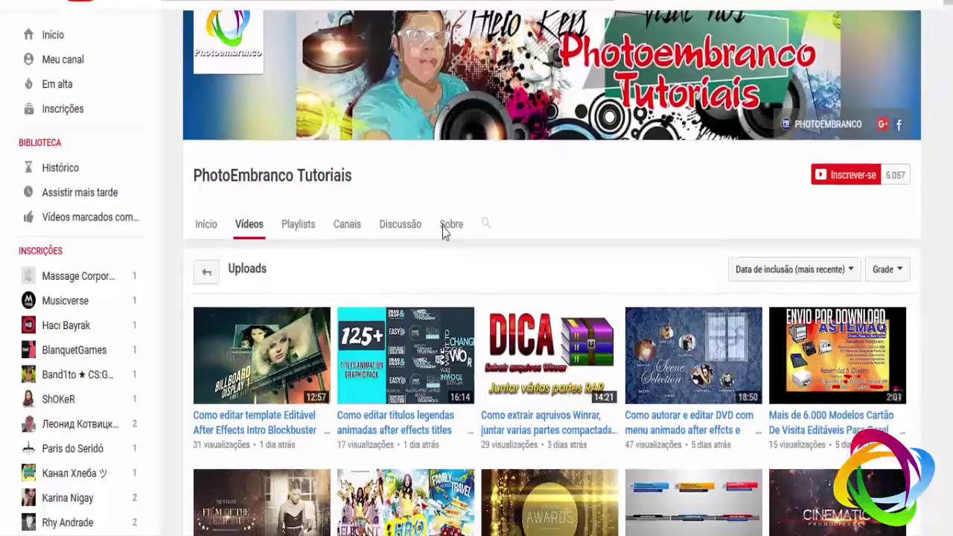
# Step: Scroll down the PhotoEmbranco Tutoriais channel's Videos grid and back up to the top
pyautogui.scroll(-3, 443, 231)
pyautogui.scroll(-5, 442, 237)
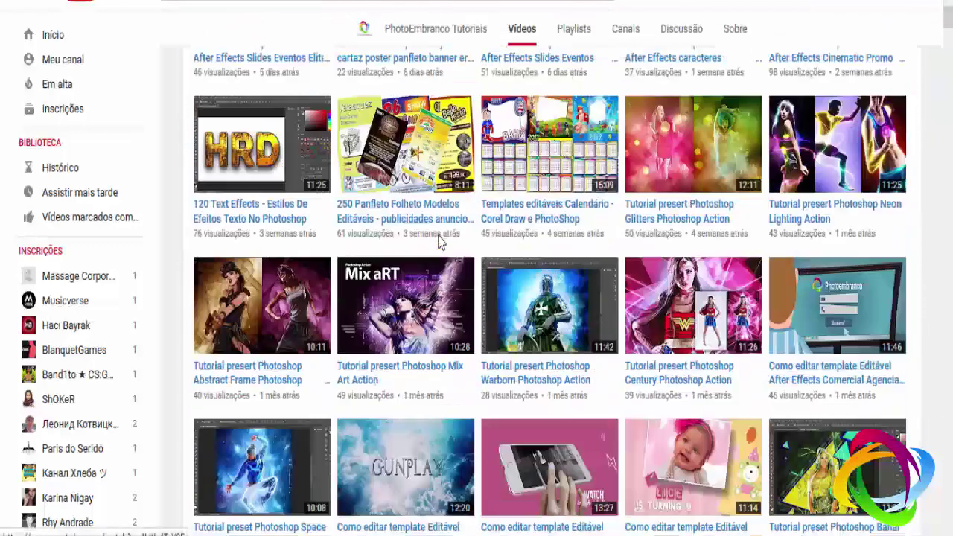
pyautogui.scroll(-3, 450, 253)
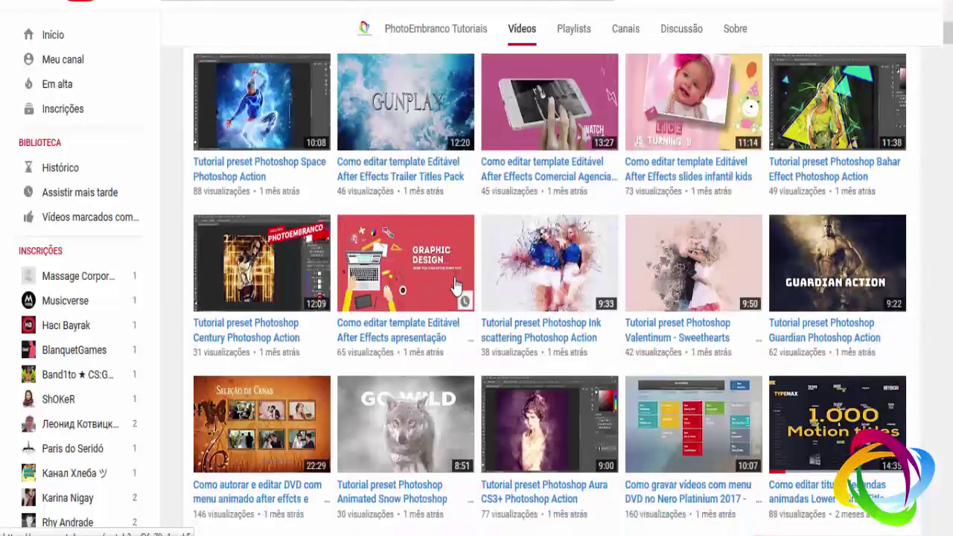
pyautogui.scroll(-6, 455, 287)
pyautogui.scroll(-4, 453, 292)
pyautogui.scroll(-6, 453, 291)
pyautogui.scroll(-2, 450, 294)
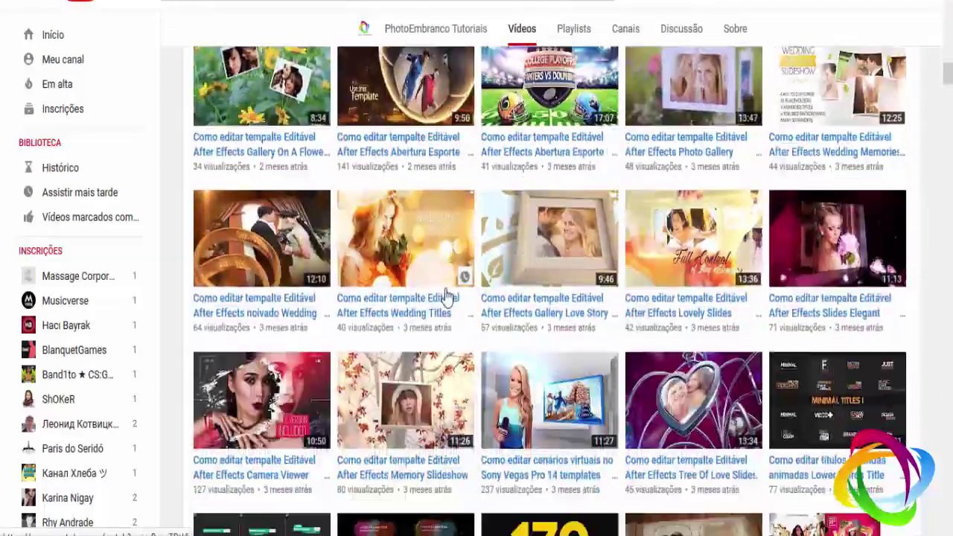
pyautogui.scroll(-2, 446, 296)
pyautogui.scroll(5, 462, 361)
pyautogui.scroll(6, 458, 335)
pyautogui.scroll(6, 444, 298)
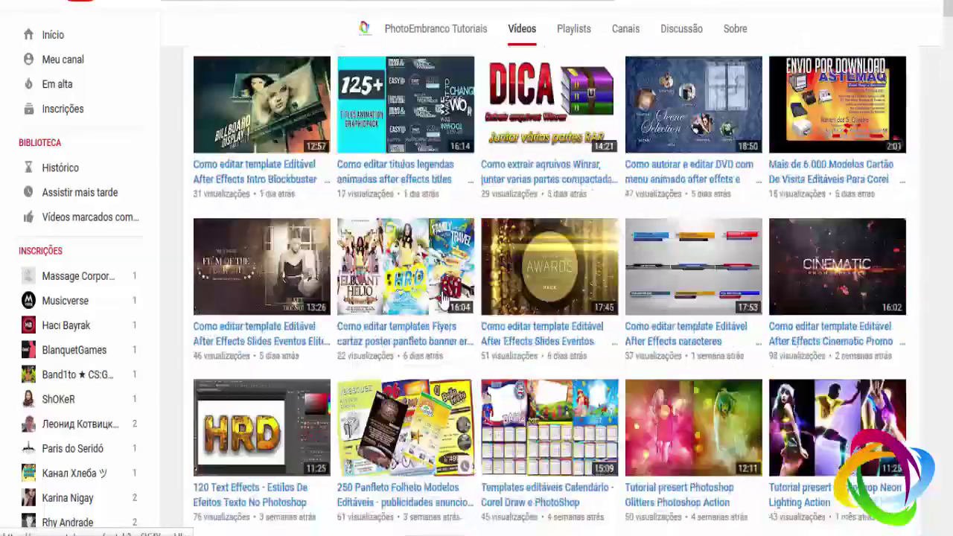
pyautogui.scroll(3, 444, 298)
pyautogui.scroll(5, 336, 195)
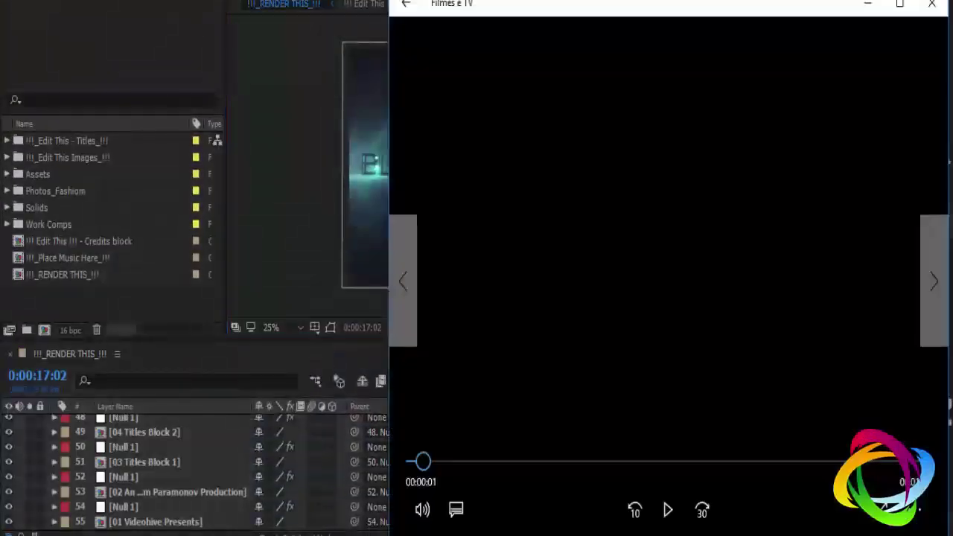
# Step: Play the Blockbuster Trailer preview, enlarge the player window, and pause on the final title
pyautogui.click(668, 510)
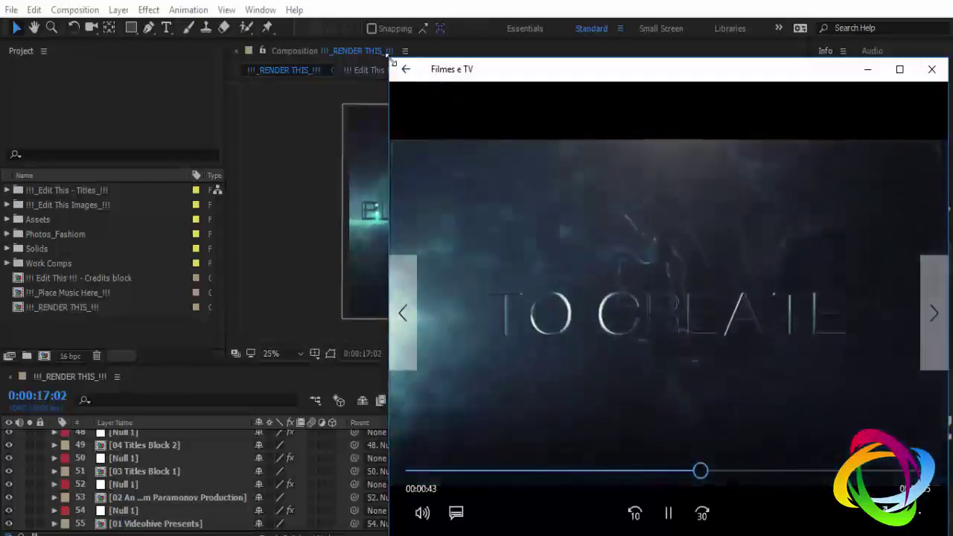
pyautogui.moveTo(386, 58)
pyautogui.mouseDown()
pyautogui.moveTo(332, 48)
pyautogui.moveTo(345, 54)
pyautogui.mouseUp()
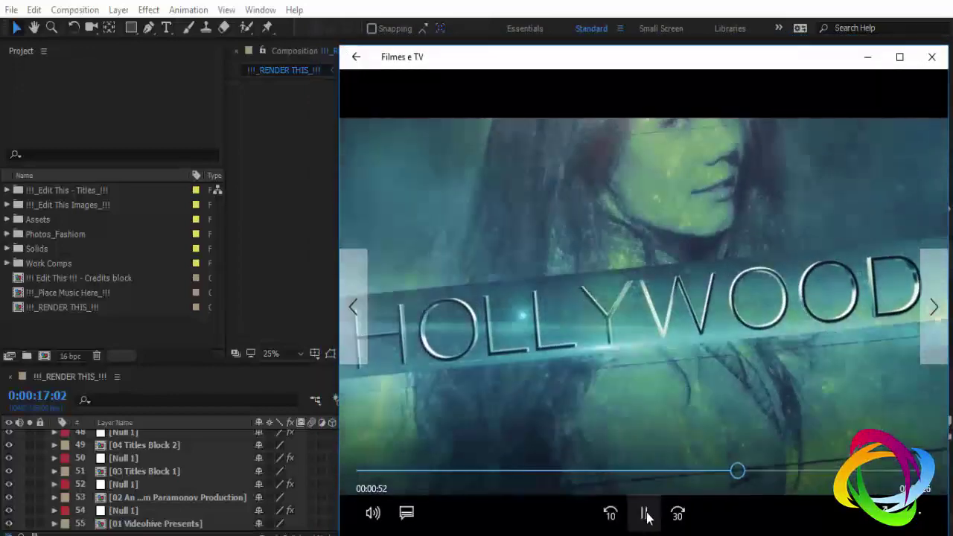
pyautogui.click(645, 515)
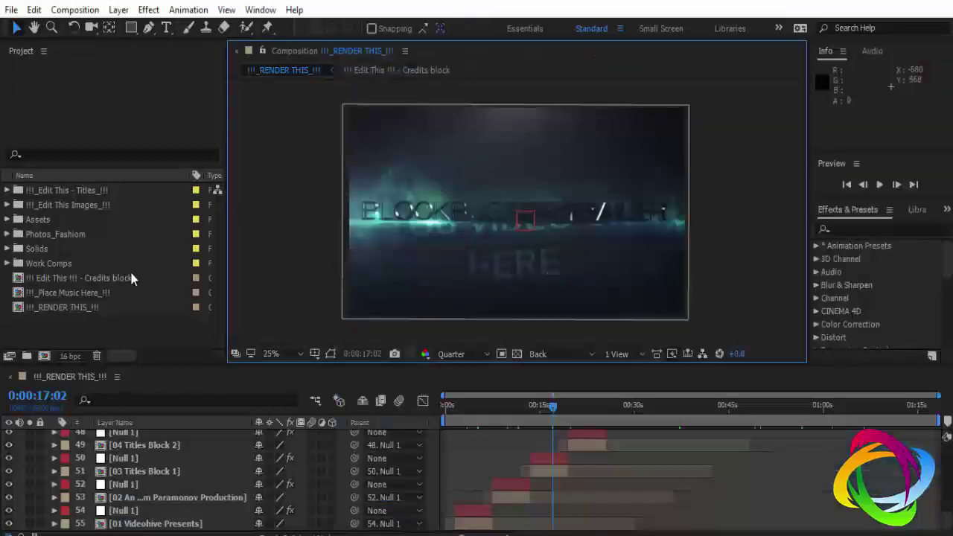
# Step: Browse the Photos_Fashiom folder and Credits block comp, previewing the trailer's end and 0:00:05:00
pyautogui.click(69, 236)
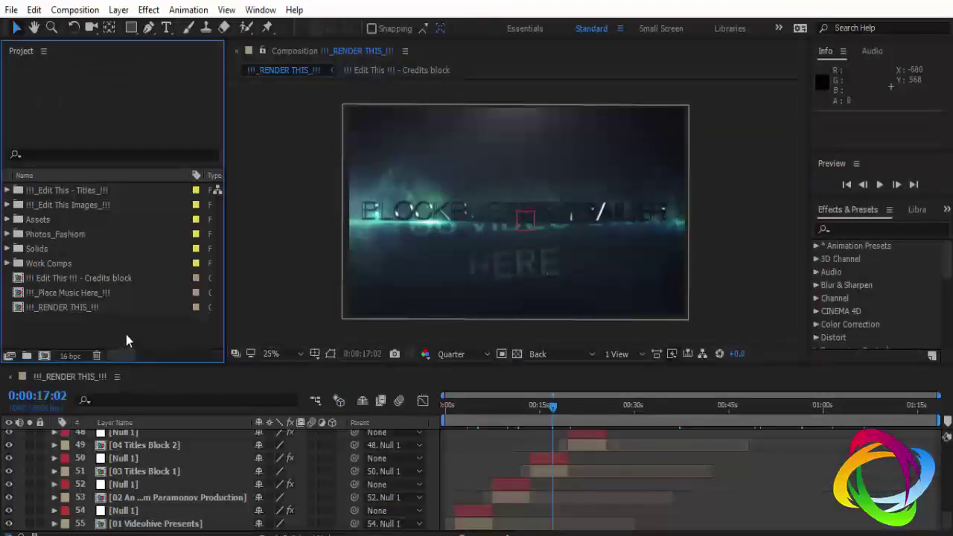
pyautogui.click(62, 191)
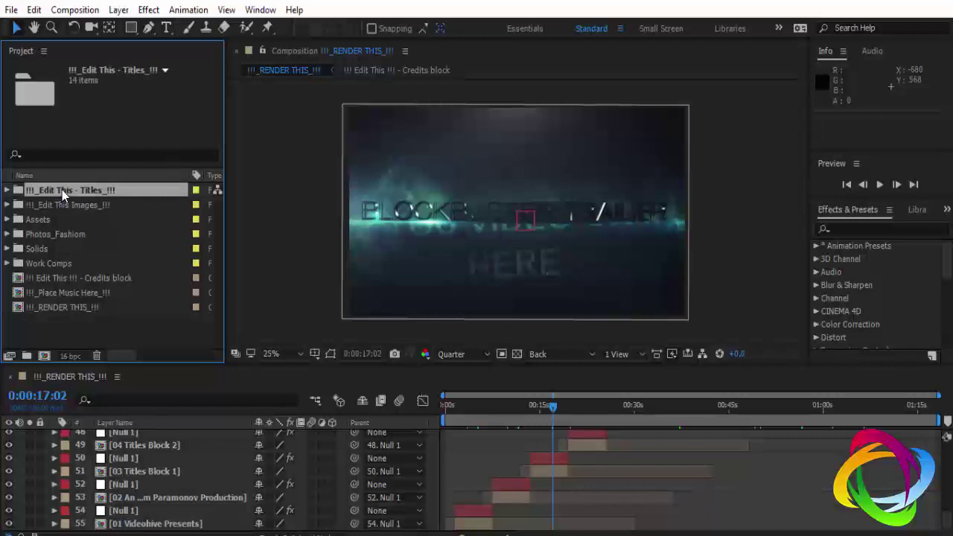
pyautogui.click(91, 281)
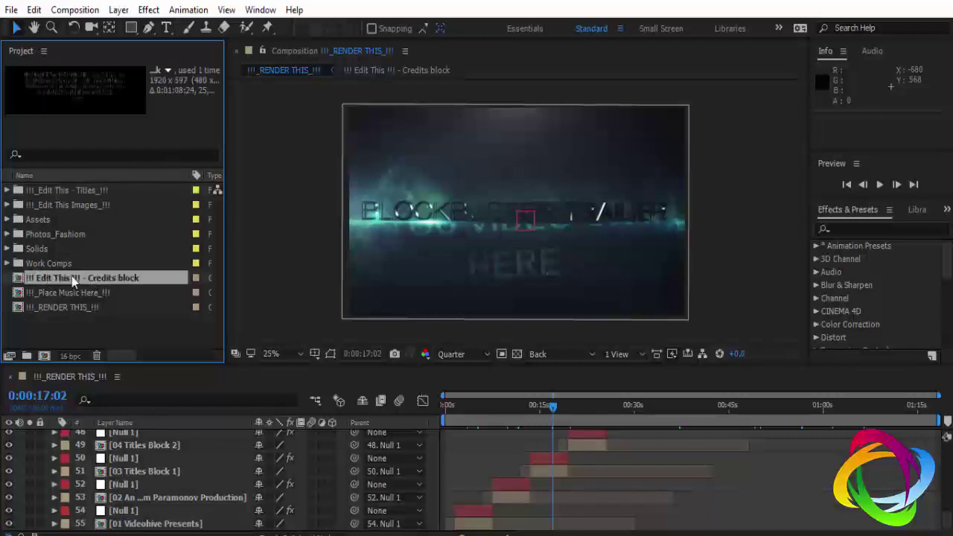
pyautogui.click(877, 410)
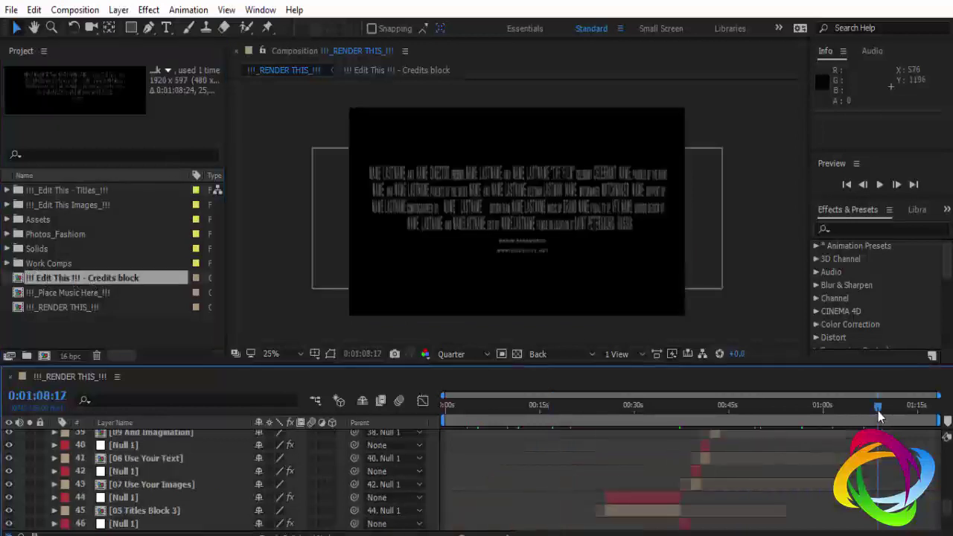
pyautogui.click(487, 409)
pyautogui.click(477, 406)
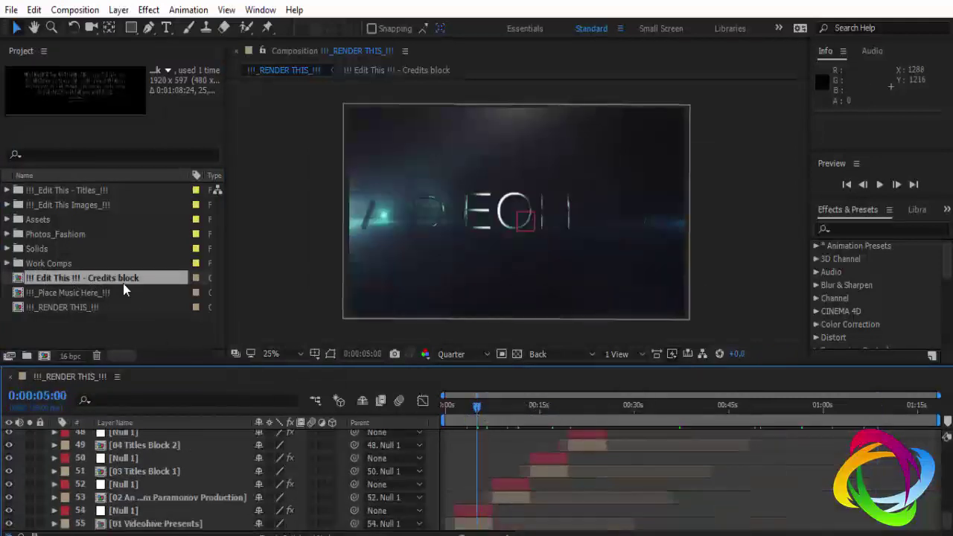
# Step: Expand the Edit This - Titles folder and select the 01 Videohive Presents comp
pyautogui.click(66, 192)
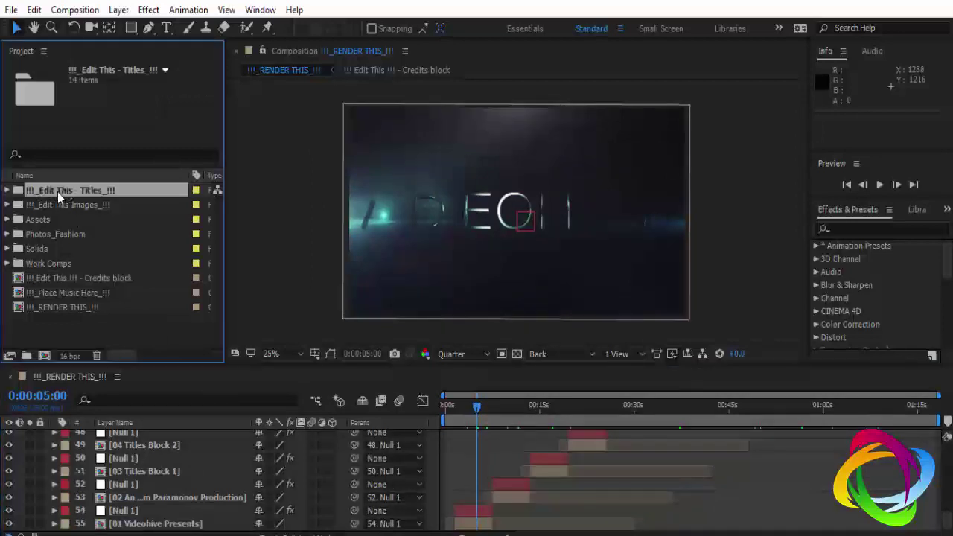
pyautogui.click(7, 191)
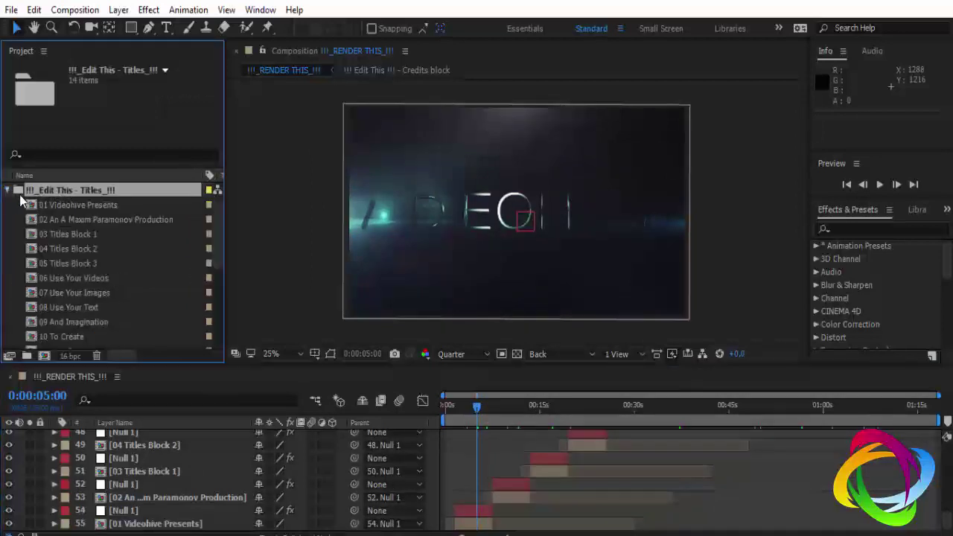
pyautogui.click(57, 200)
# Step: In 01 Videohive Presents, change the videohive title to 'Photoembranco' with a larger font size
pyautogui.doubleClick(57, 202)
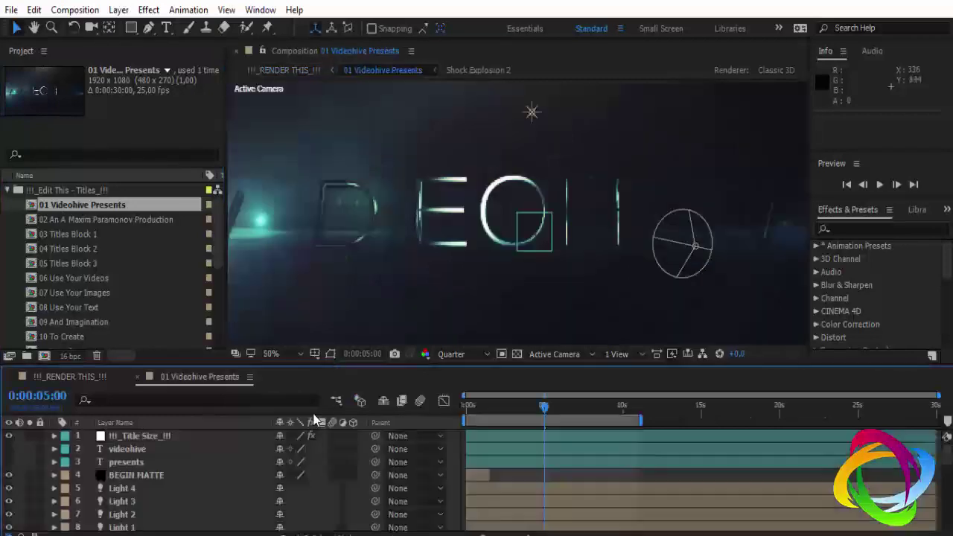
pyautogui.click(132, 450)
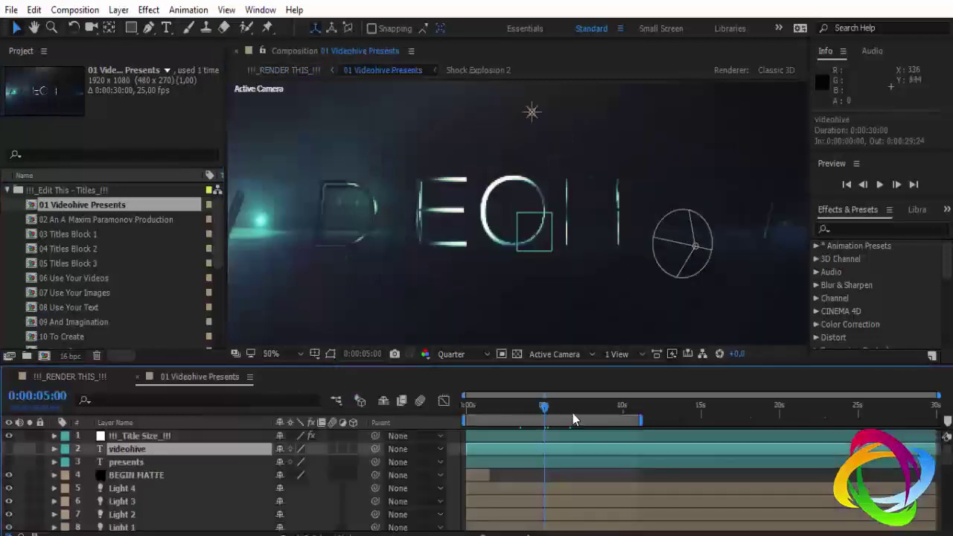
pyautogui.doubleClick(133, 450)
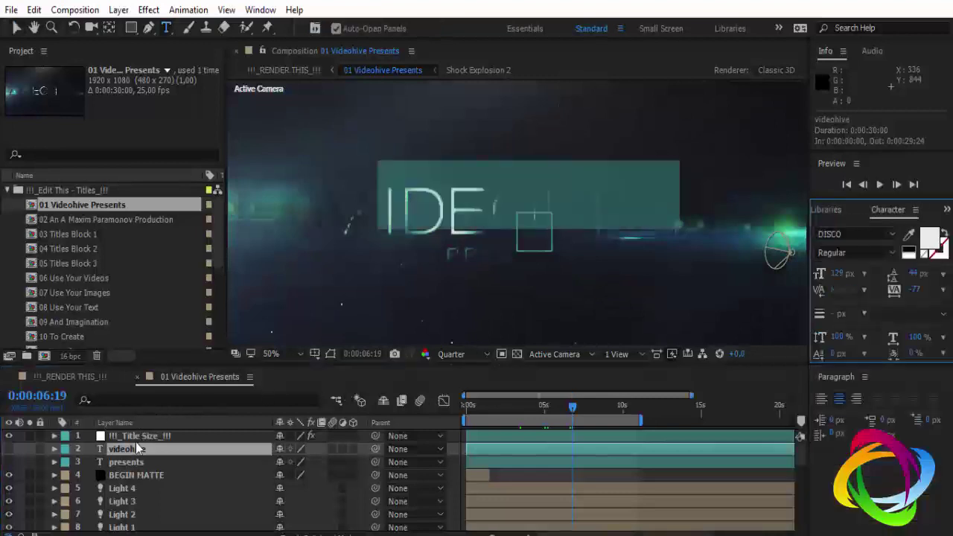
pyautogui.write('Photoembranco')
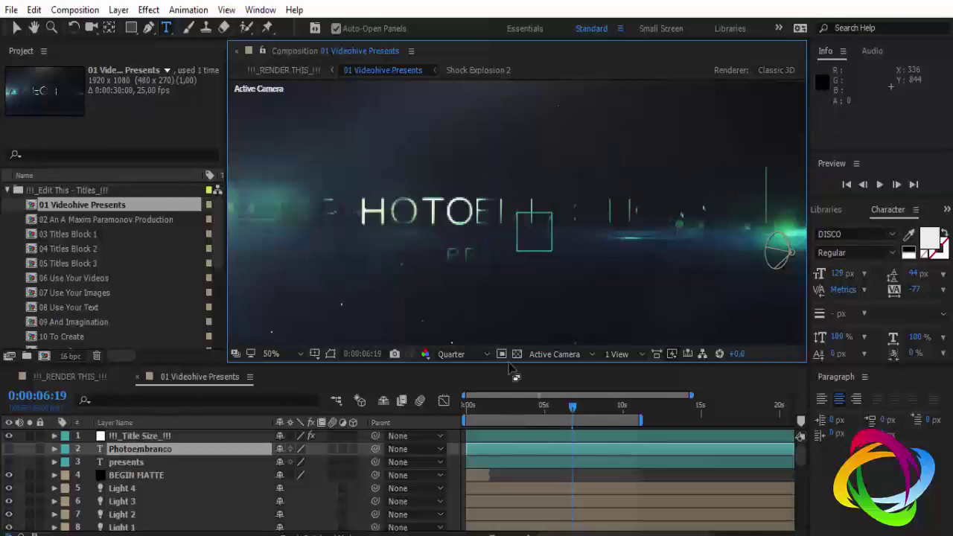
pyautogui.click(850, 273)
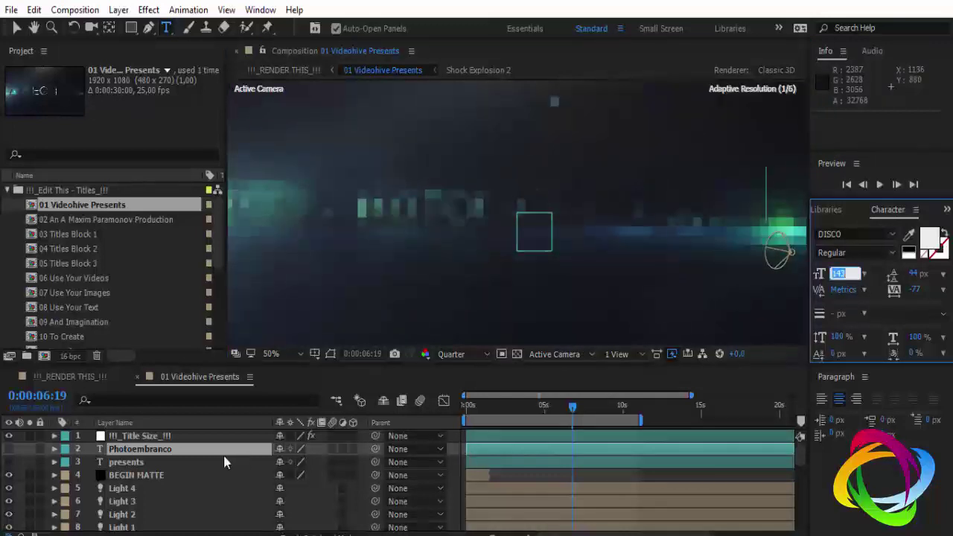
# Step: Replace the presents text with 'Apresenta' and close the title comp
pyautogui.click(136, 463)
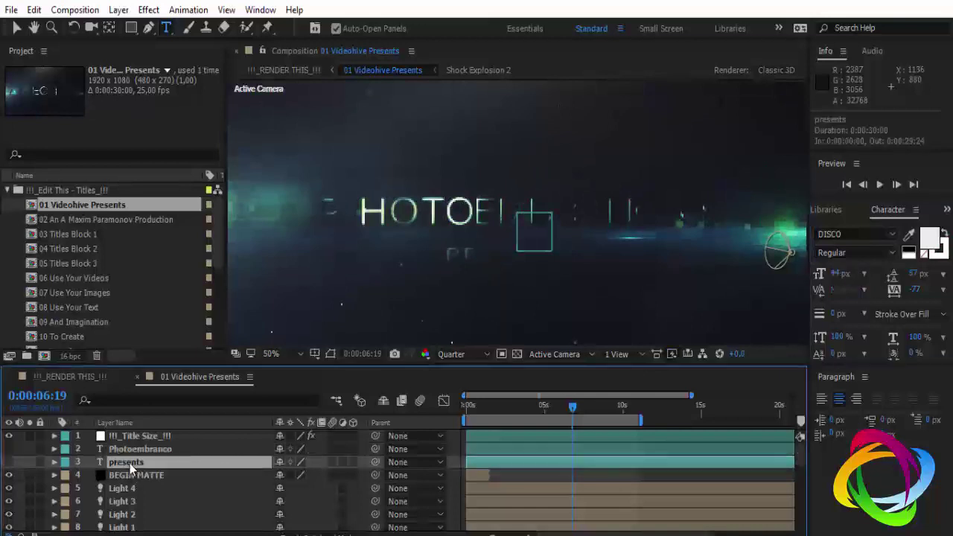
pyautogui.doubleClick(132, 465)
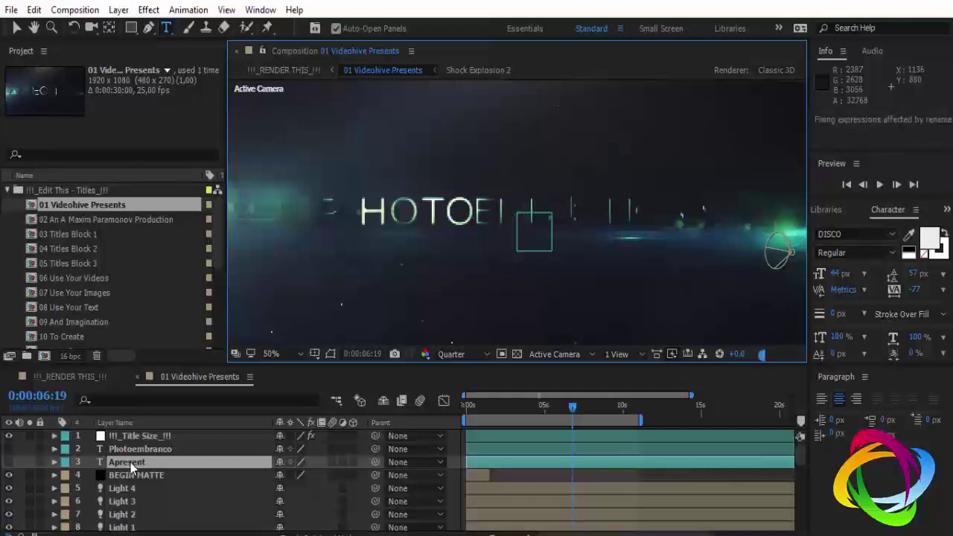
pyautogui.click(156, 381)
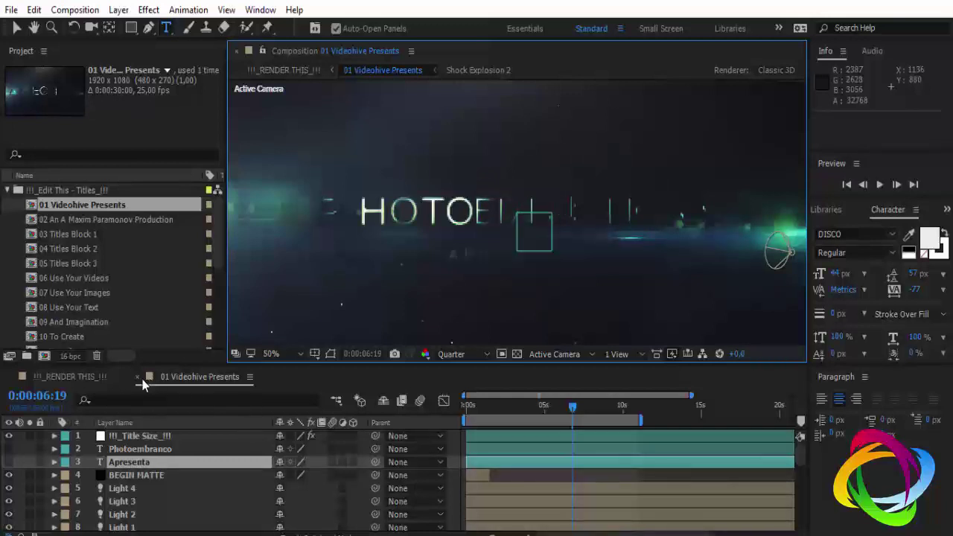
pyautogui.click(138, 378)
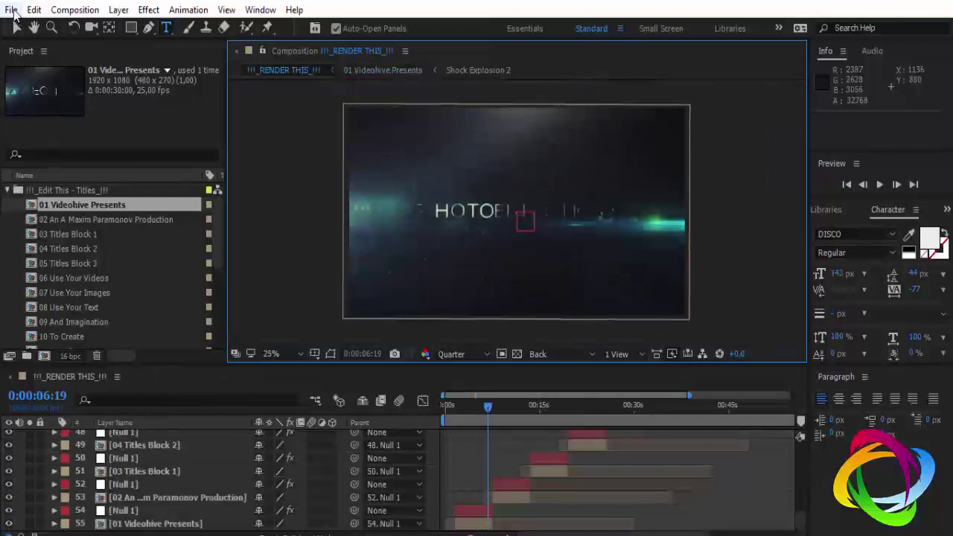
# Step: Save the project to the desktop as Blockbuster Trailer 10 (converted) and dismiss the Element error
pyautogui.click(14, 14)
pyautogui.moveTo(49, 167)
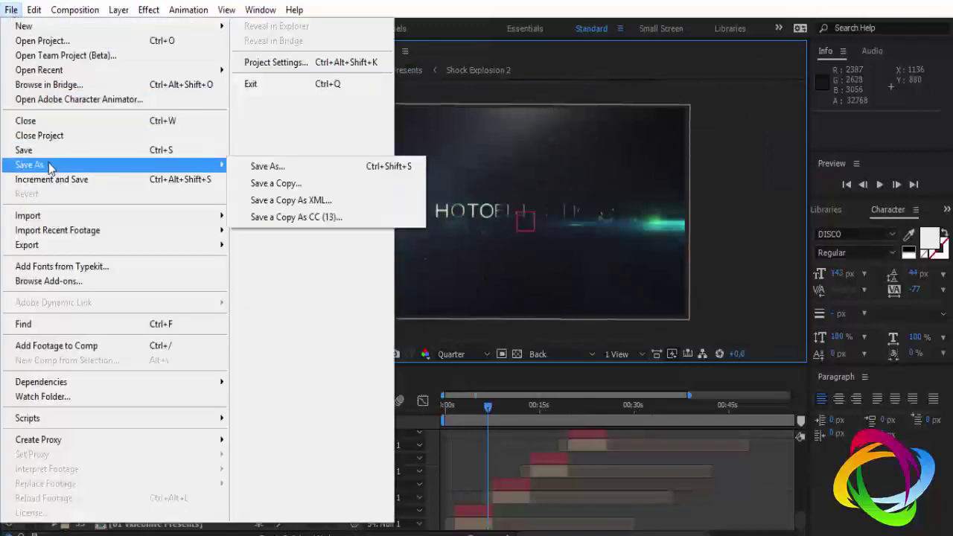
pyautogui.click(268, 166)
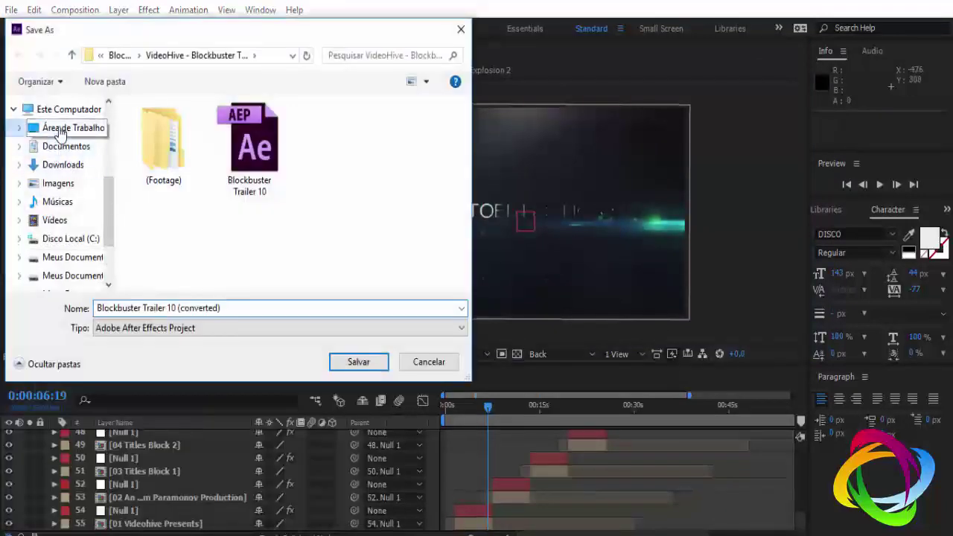
pyautogui.click(61, 130)
pyautogui.click(352, 364)
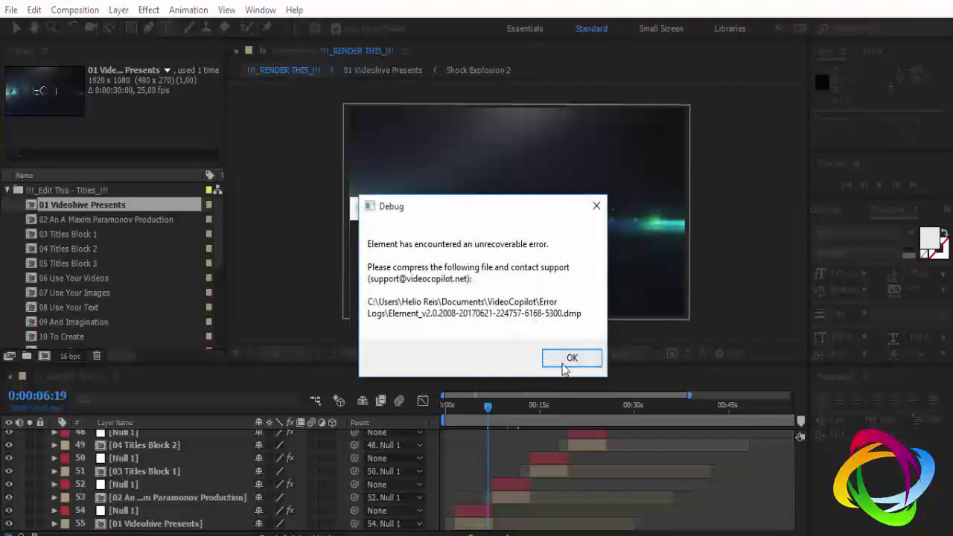
pyautogui.click(570, 359)
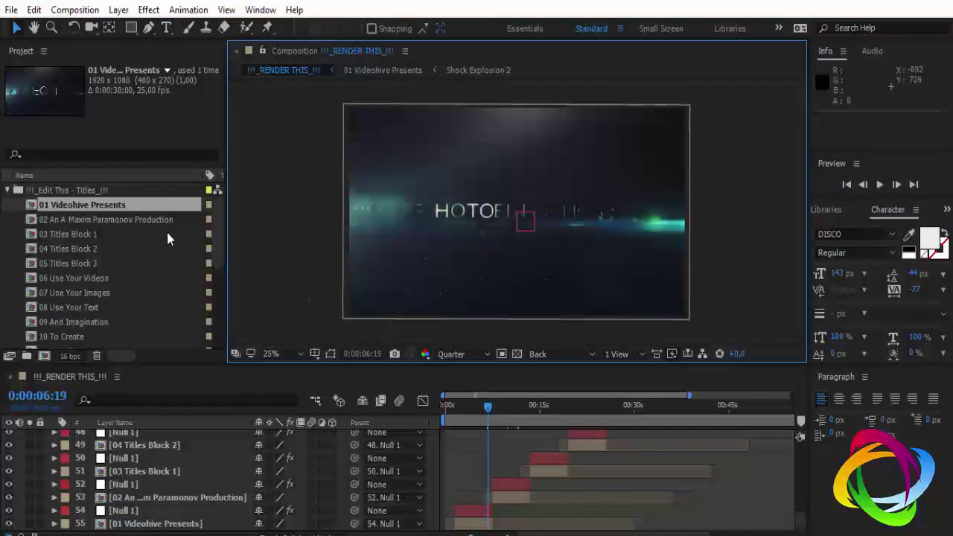
# Step: In comp 02 An A Maxim Paramonov Production, change the Maxim Paramonov text to HRDiigital
pyautogui.doubleClick(97, 221)
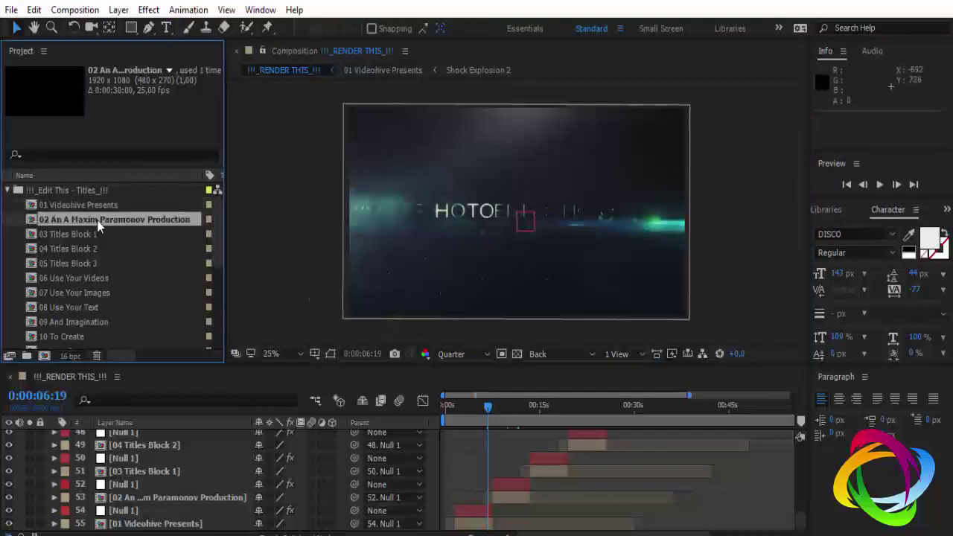
pyautogui.click(481, 405)
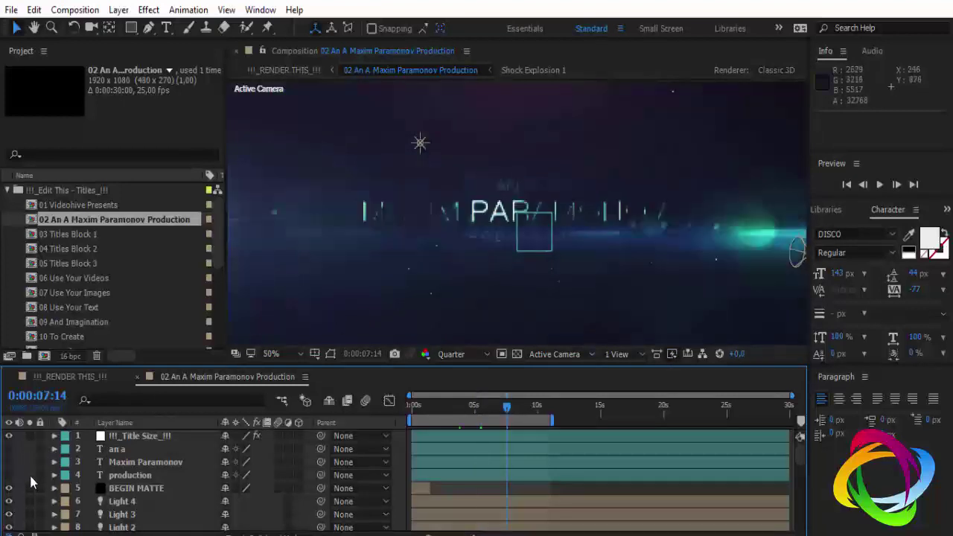
pyautogui.click(117, 451)
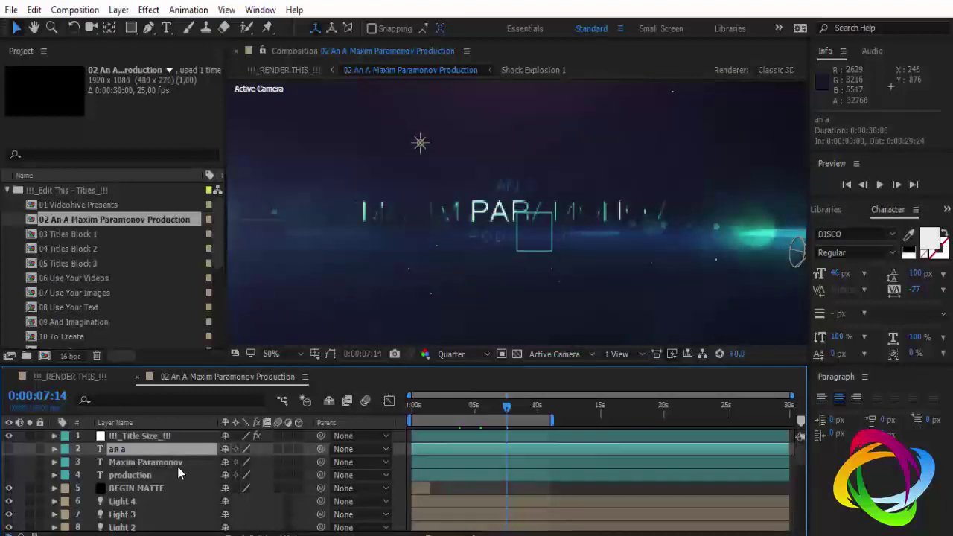
pyautogui.doubleClick(150, 463)
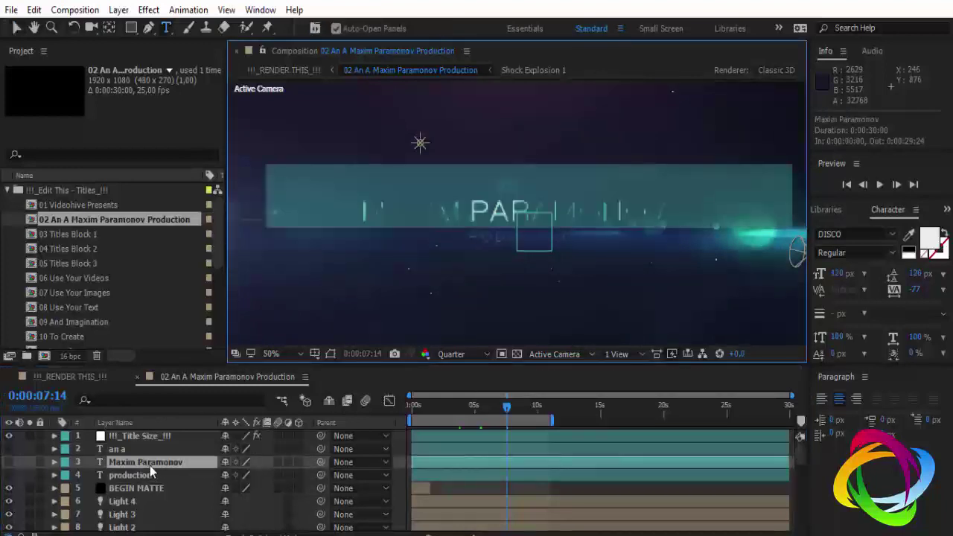
pyautogui.write('M')
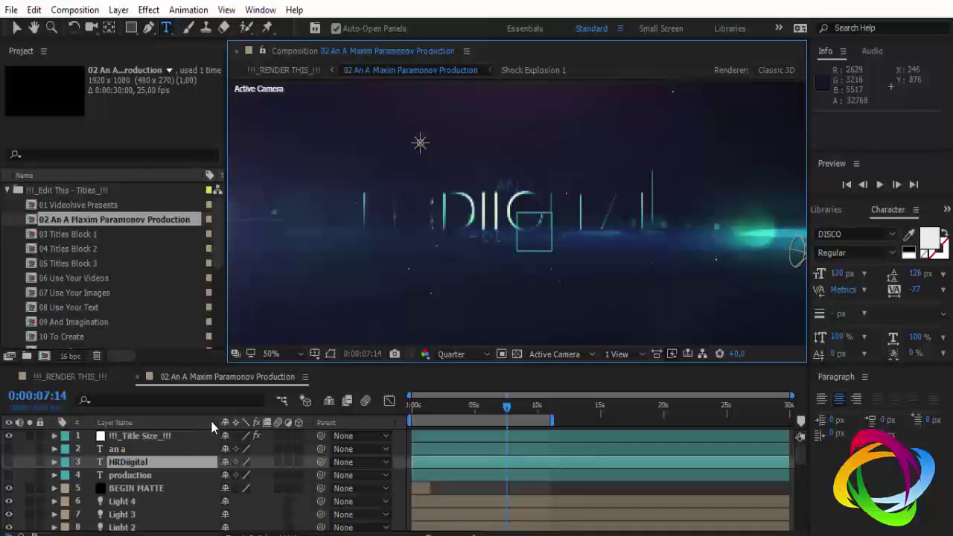
# Step: Rename the production text to 'Produções', clearing the Element error, and close the comp
pyautogui.click(131, 476)
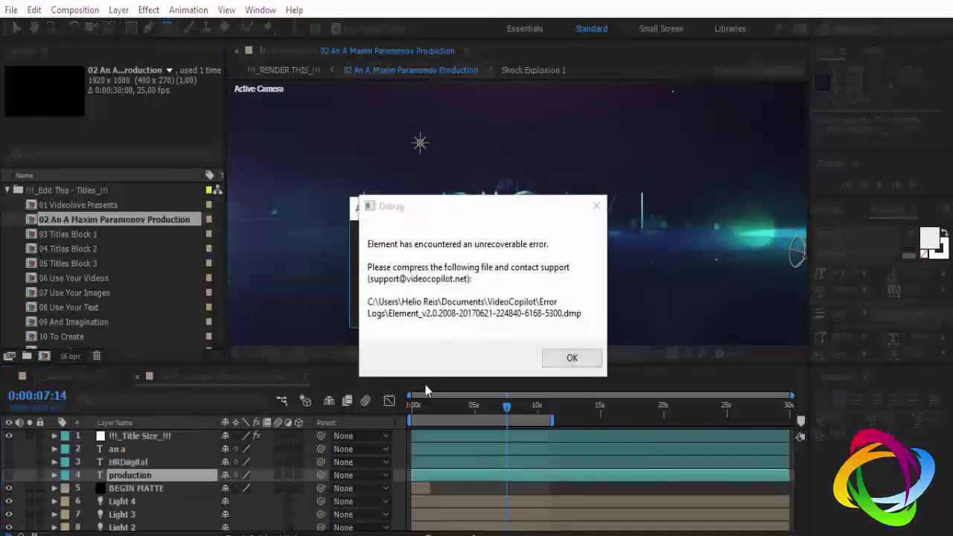
pyautogui.click(569, 357)
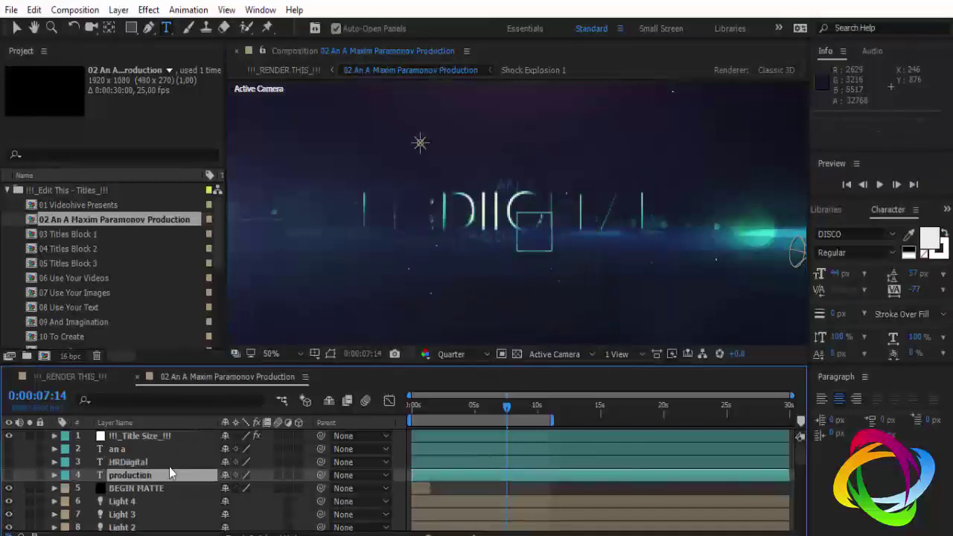
pyautogui.click(135, 477)
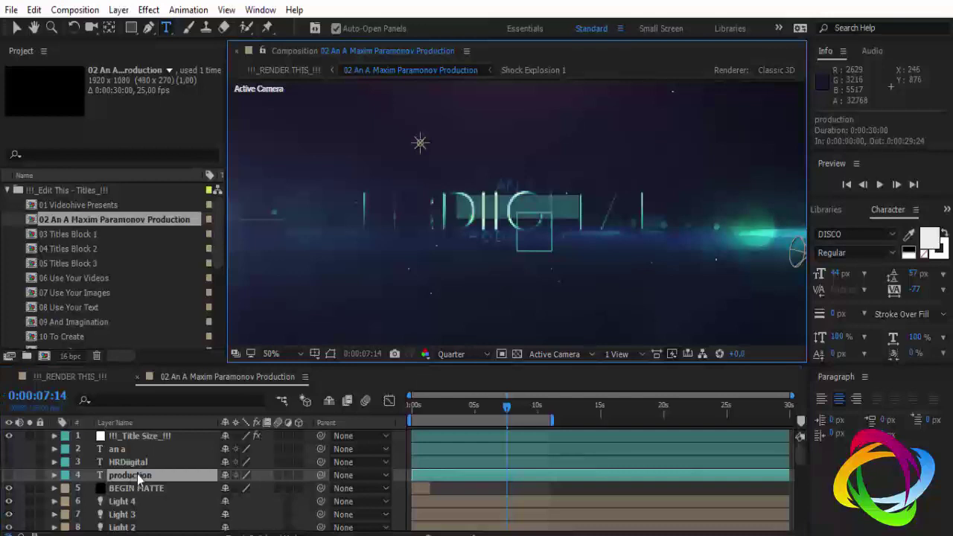
pyautogui.write('Produc')
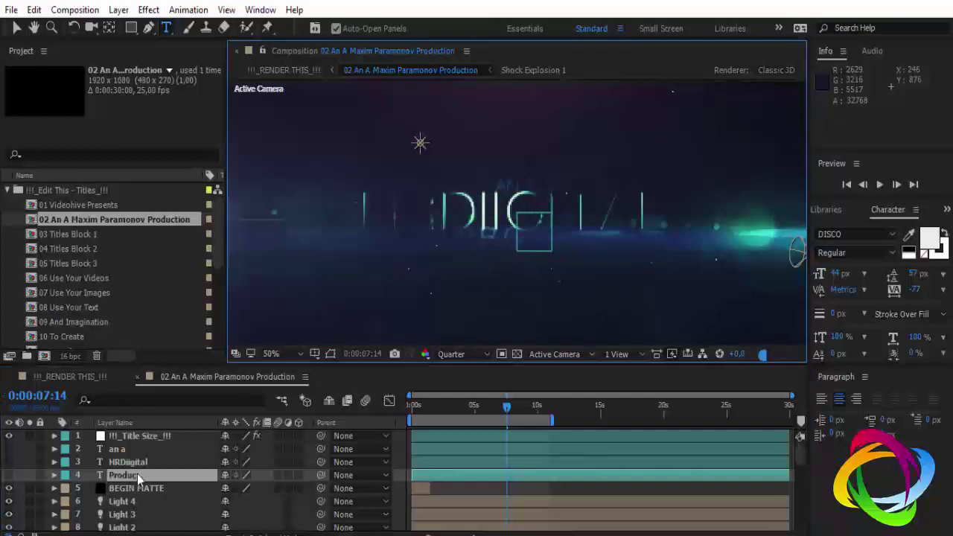
pyautogui.press('BackSpace')
pyautogui.write('ções')
pyautogui.press('Return')
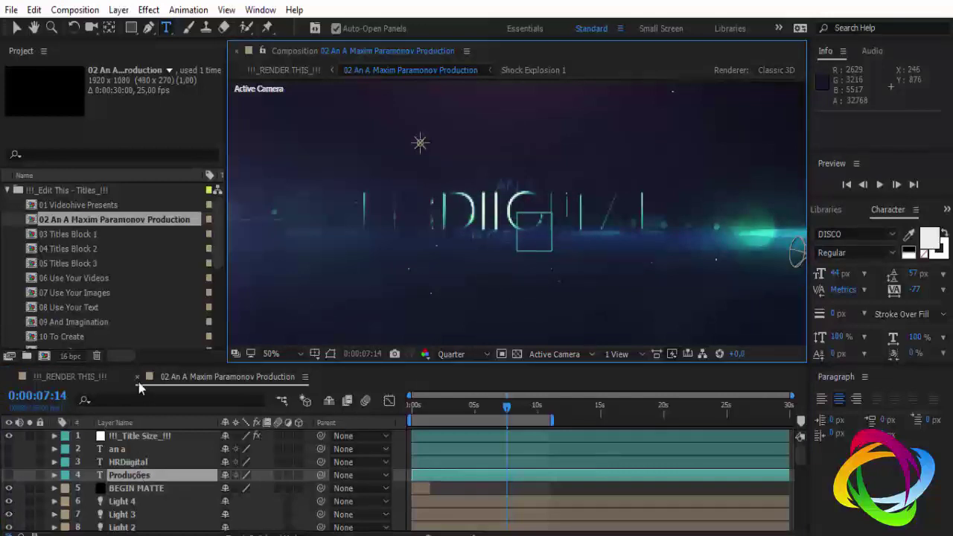
pyautogui.click(138, 380)
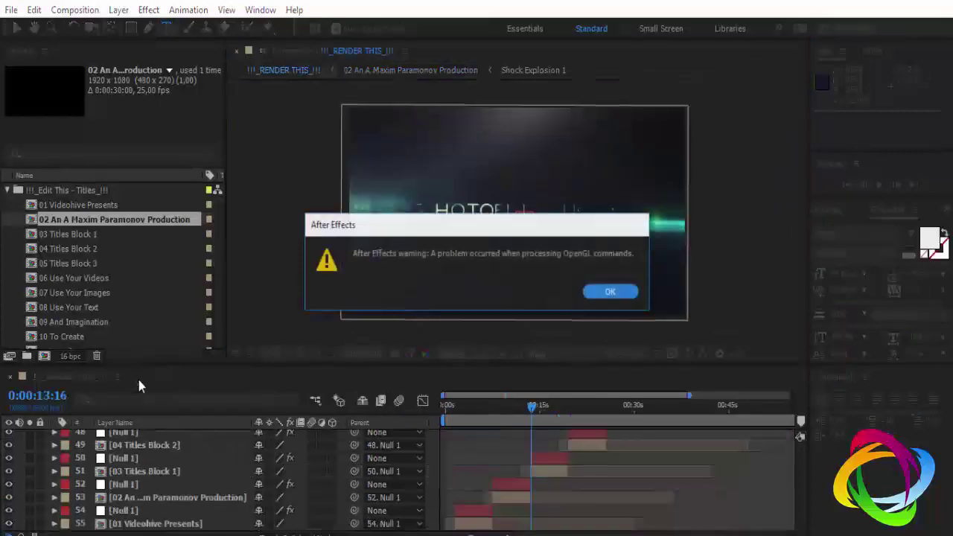
# Step: Dismiss both OpenGL warnings, switch to the Selection tool and return to 0:00:08:22
pyautogui.click(617, 292)
pyautogui.click(606, 302)
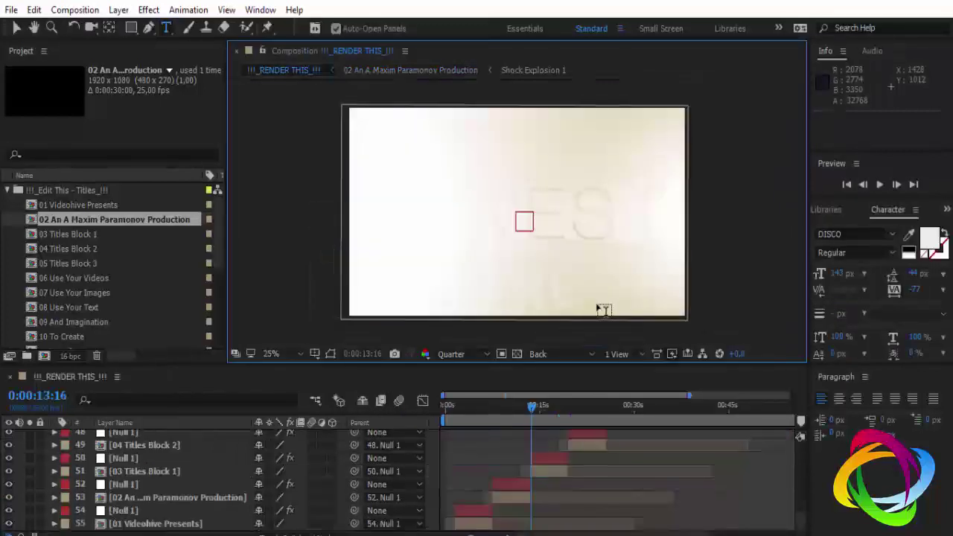
pyautogui.press('v')
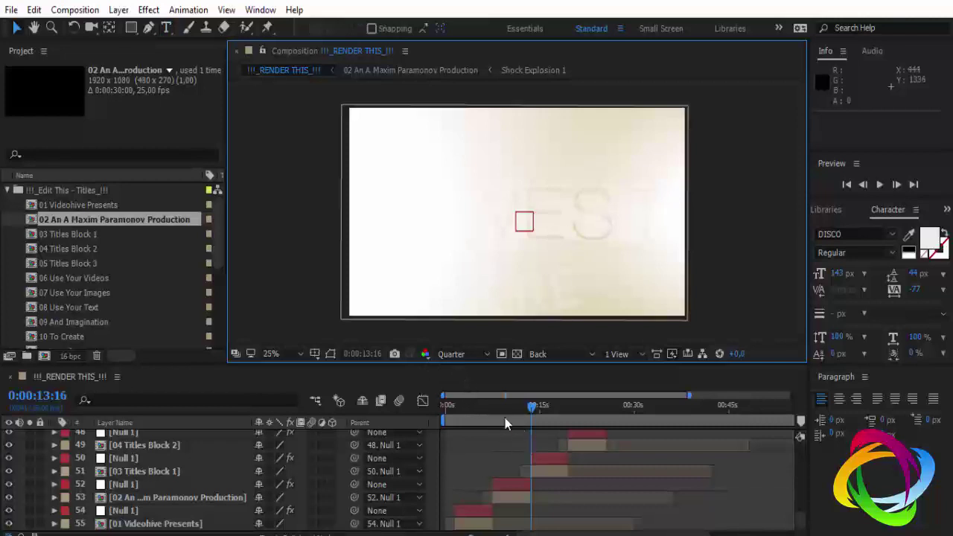
pyautogui.moveTo(505, 417); pyautogui.dragTo(502, 417)
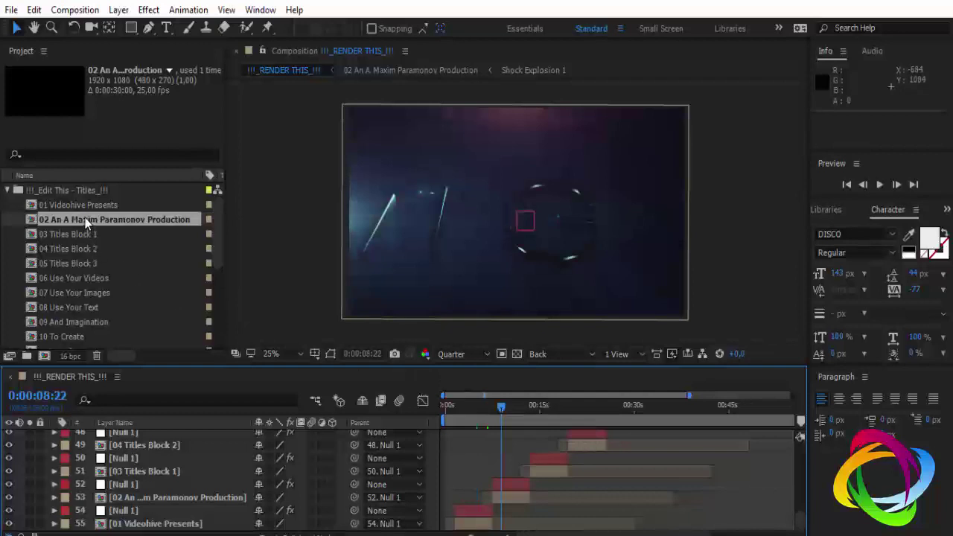
# Step: Look over the 10 To Create and 11 Your Own comps, then save the project
pyautogui.scroll(-3, 85, 308)
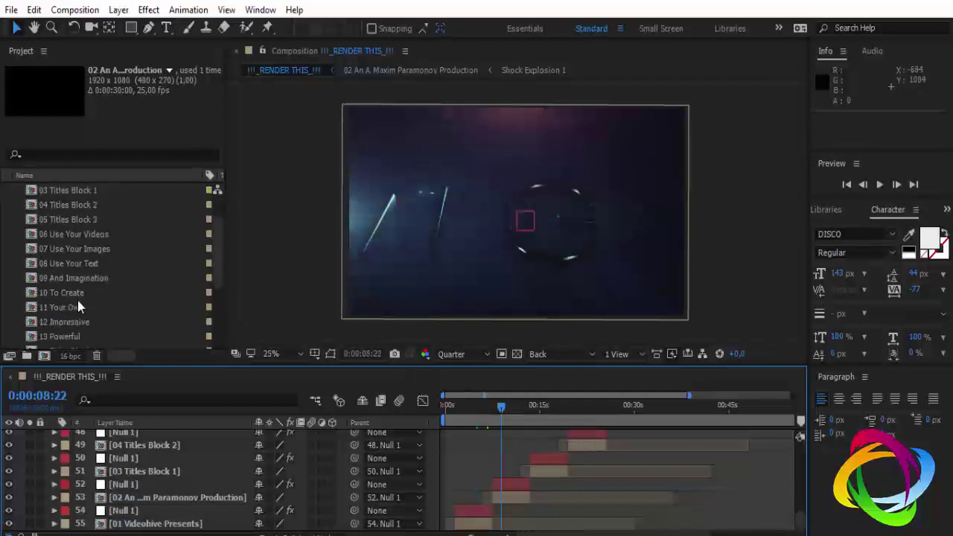
pyautogui.click(77, 293)
pyautogui.click(77, 308)
pyautogui.scroll(-3, 99, 320)
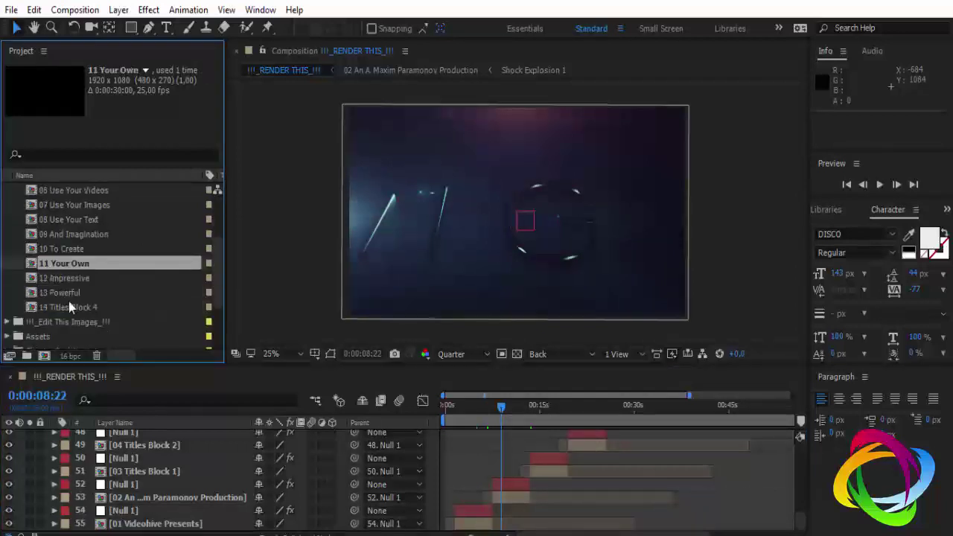
pyautogui.scroll(6, 74, 302)
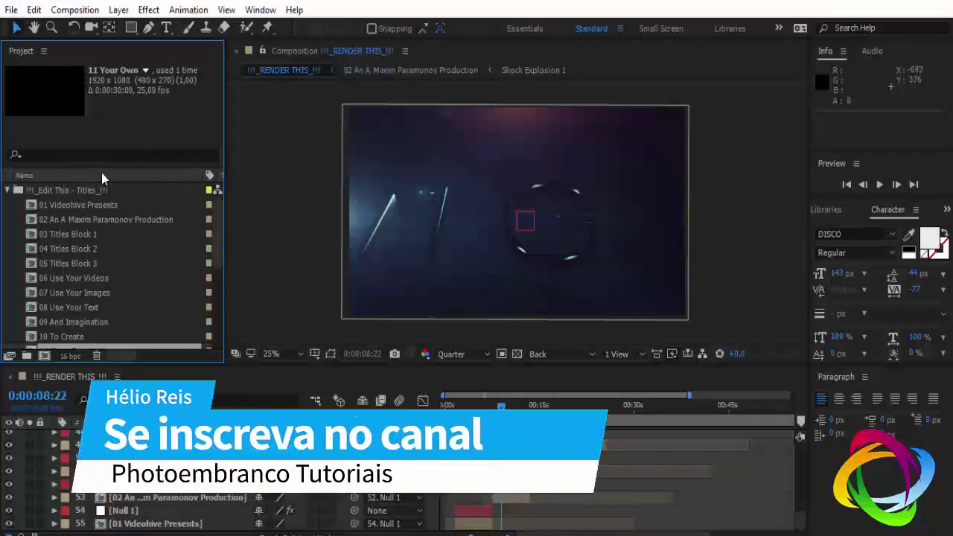
pyautogui.hotkey('ctrl', 's')
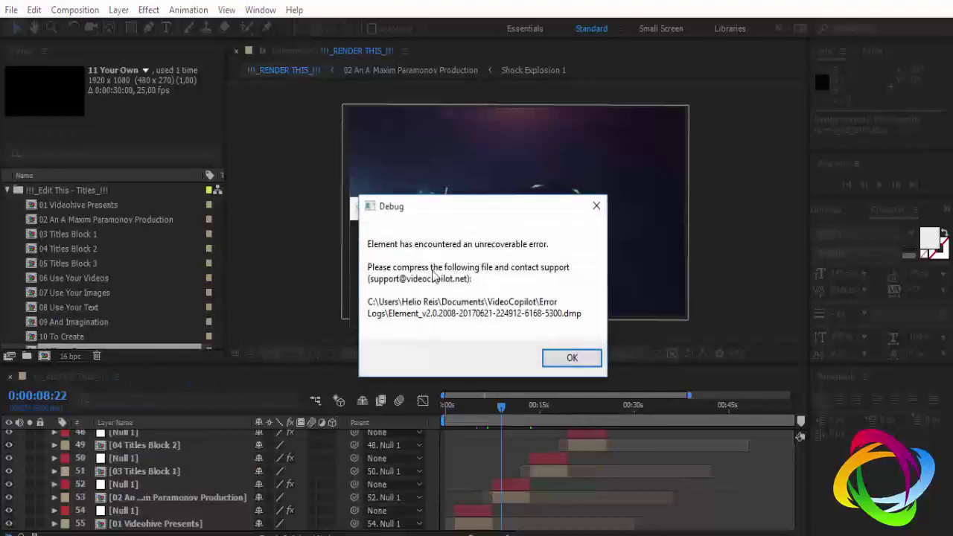
# Step: Dismiss the Element error, expand the Edit This Images folder and open the Photo 01 placeholder comp
pyautogui.click(572, 358)
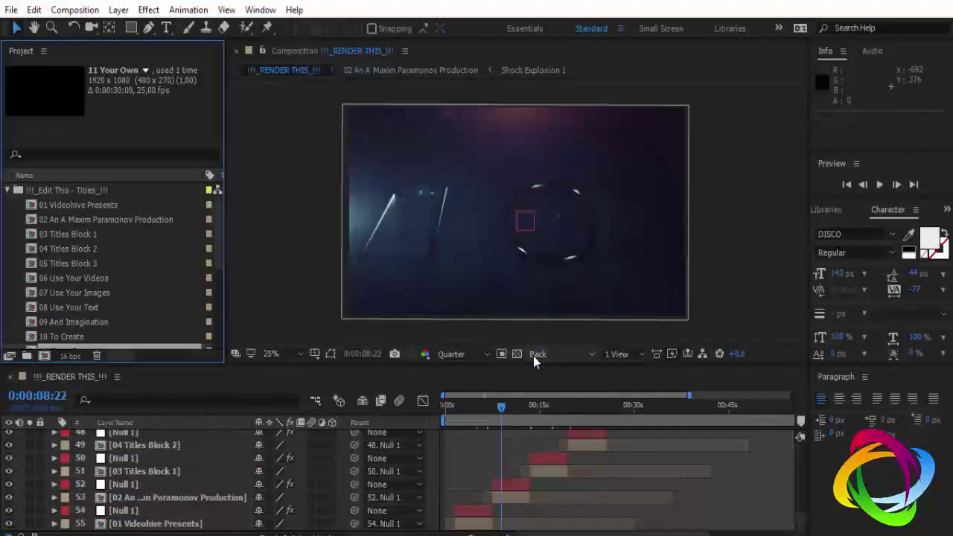
pyautogui.click(8, 191)
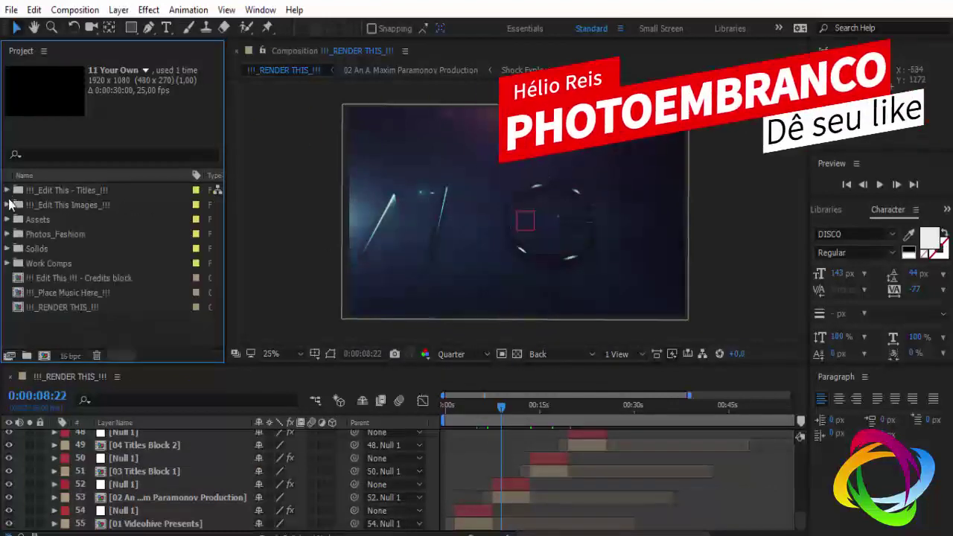
pyautogui.click(48, 204)
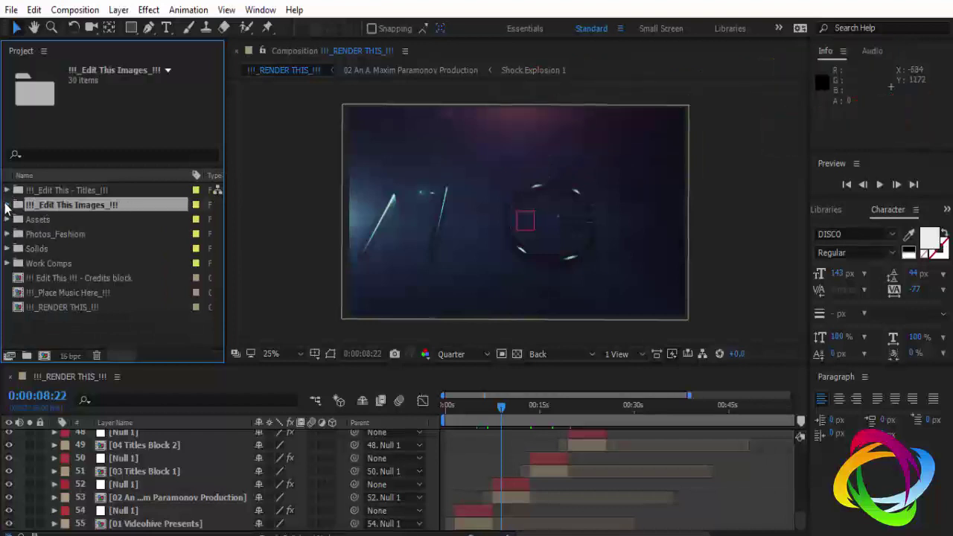
pyautogui.click(6, 205)
pyautogui.click(66, 218)
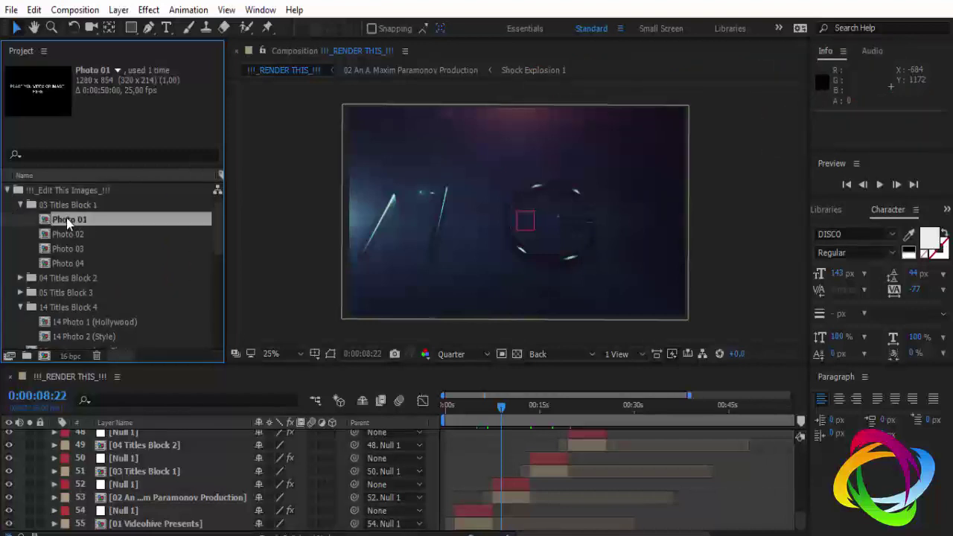
pyautogui.click(82, 210)
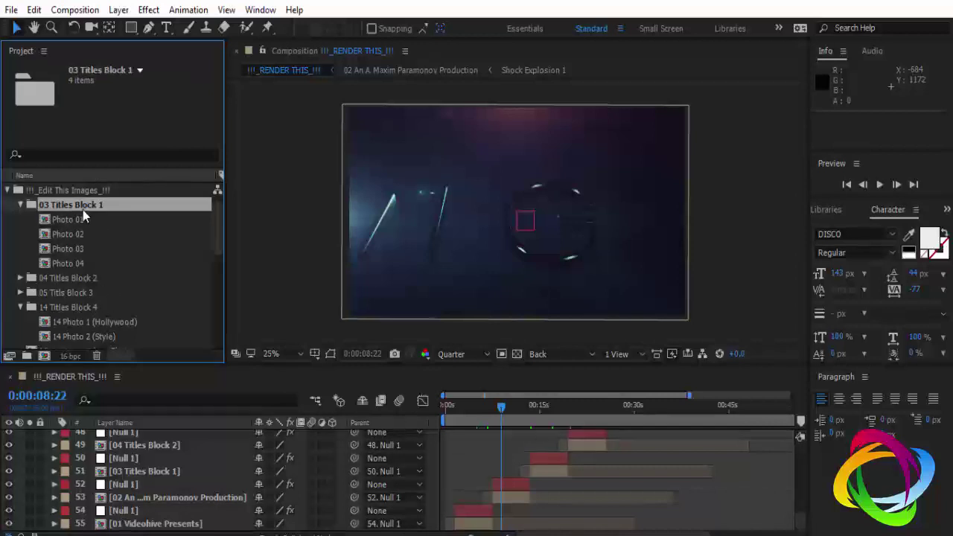
pyautogui.click(94, 307)
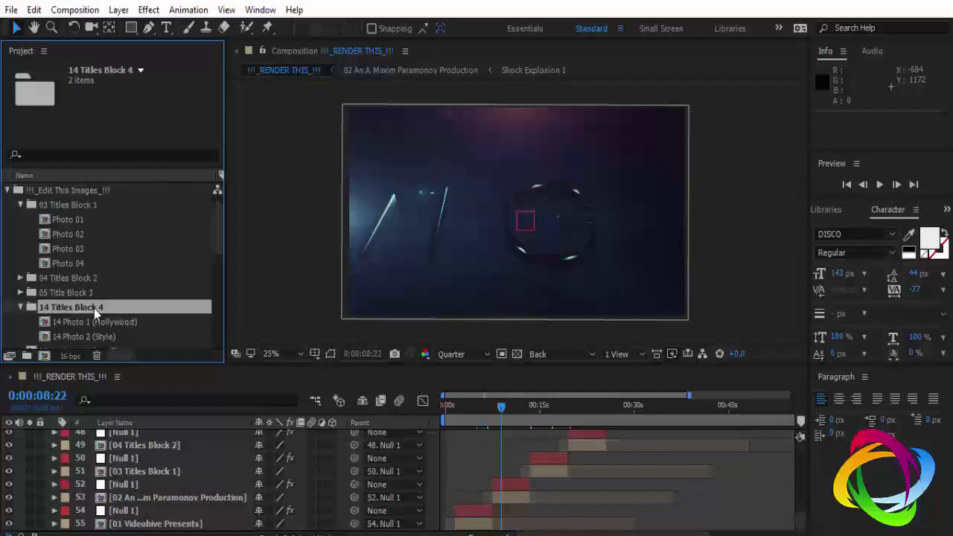
pyautogui.click(22, 278)
pyautogui.click(27, 278)
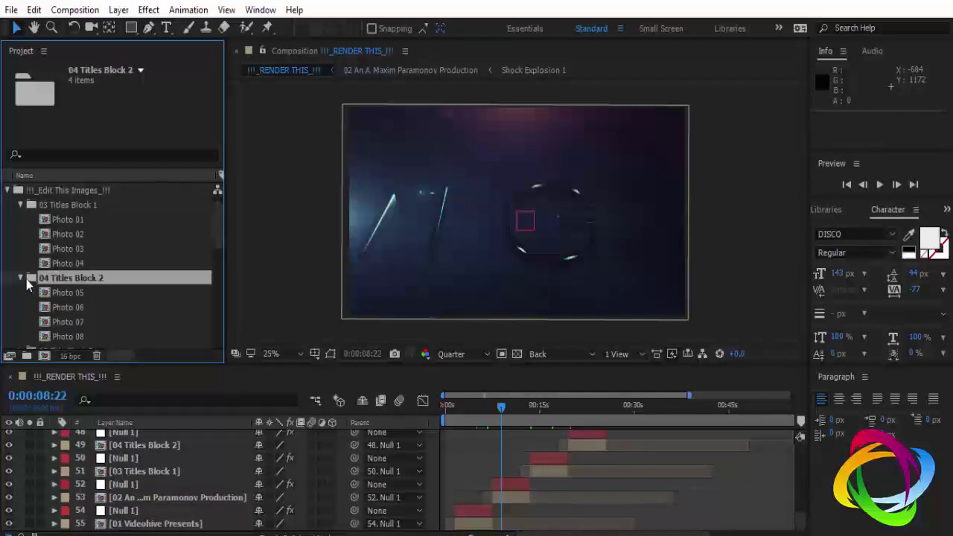
pyautogui.click(63, 223)
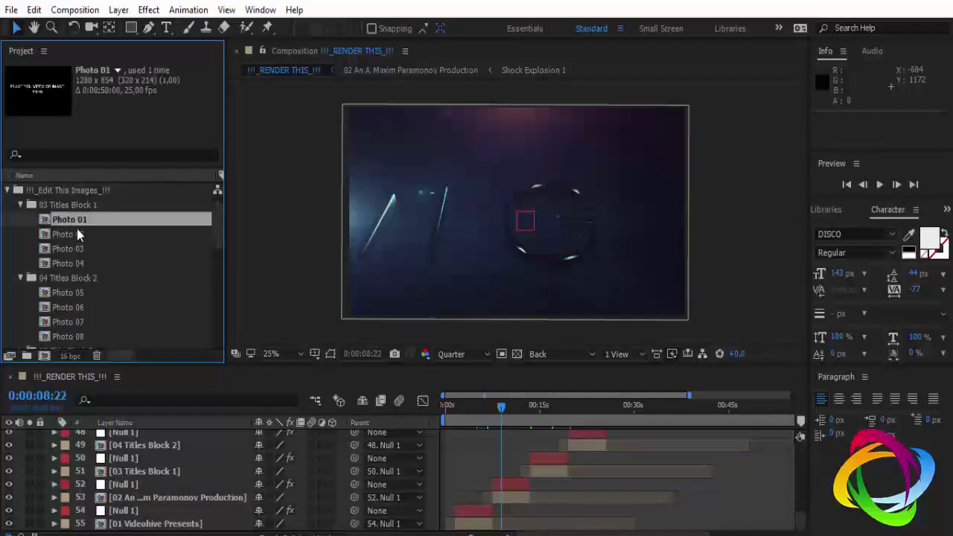
pyautogui.doubleClick(71, 219)
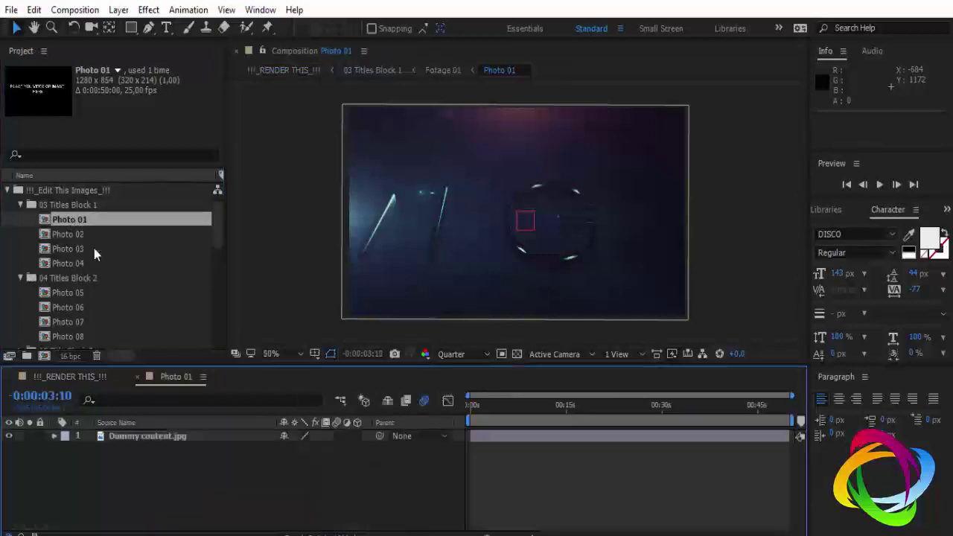
# Step: Add the ginger photo from Photos_Fashiom to Photo 01 and scale it to 220%
pyautogui.scroll(-5, 125, 255)
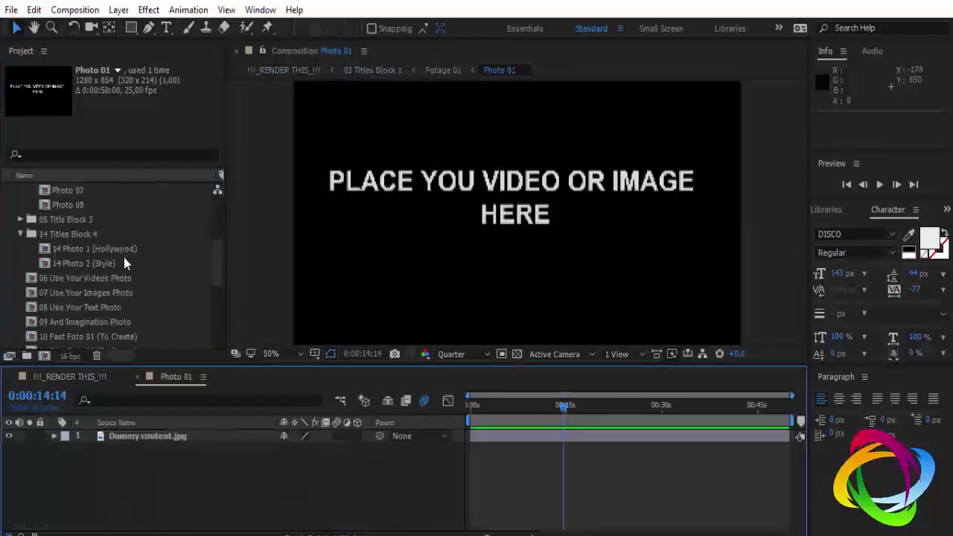
pyautogui.scroll(-5, 120, 272)
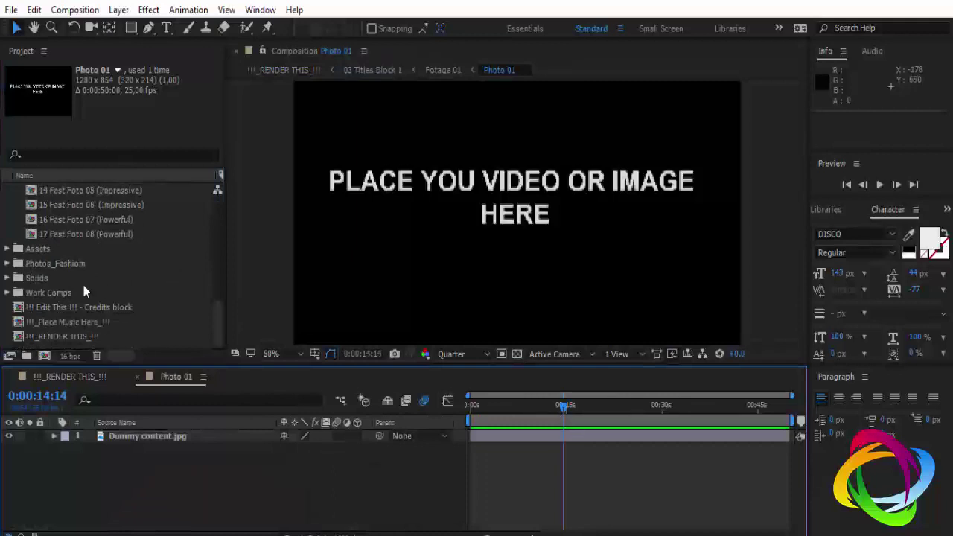
pyautogui.click(57, 263)
pyautogui.click(7, 263)
pyautogui.click(81, 268)
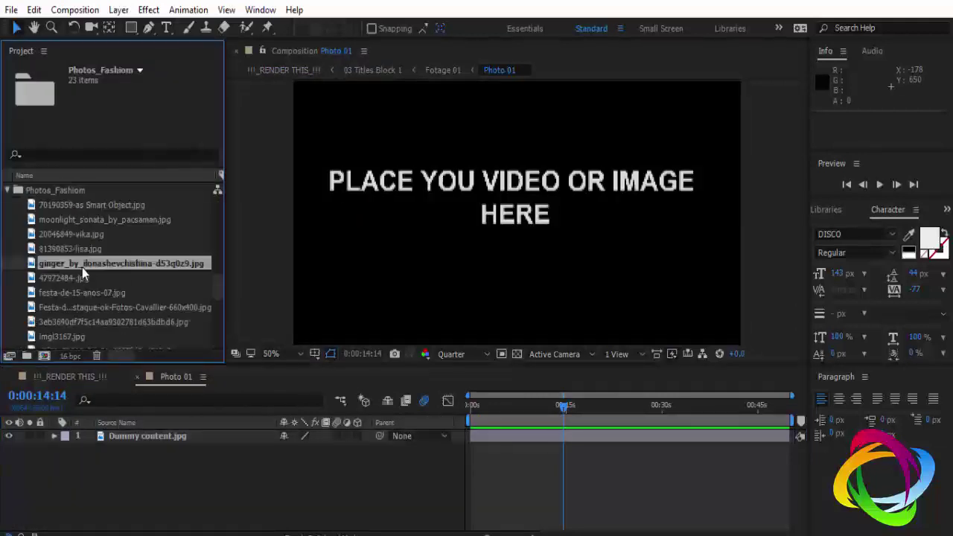
pyautogui.moveTo(82, 267); pyautogui.dragTo(148, 438)
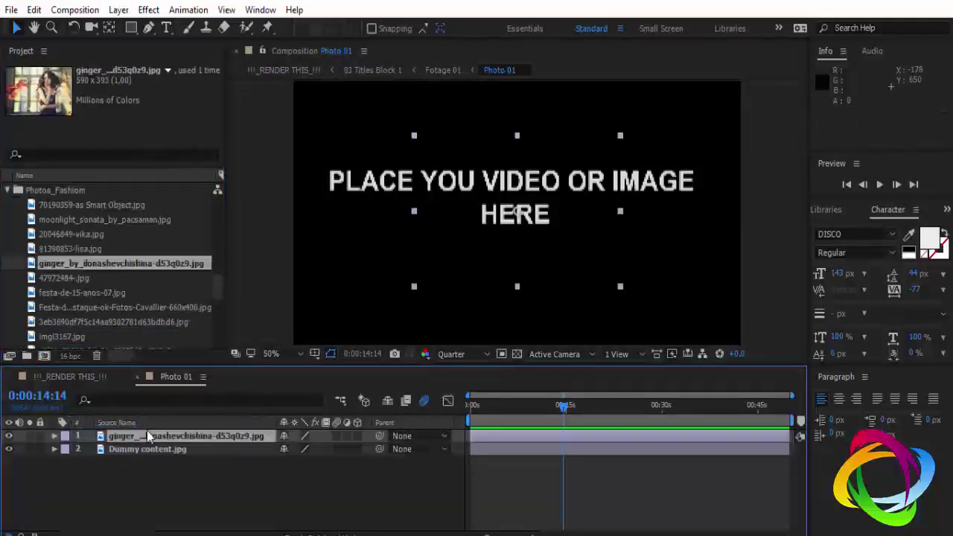
pyautogui.press('s')
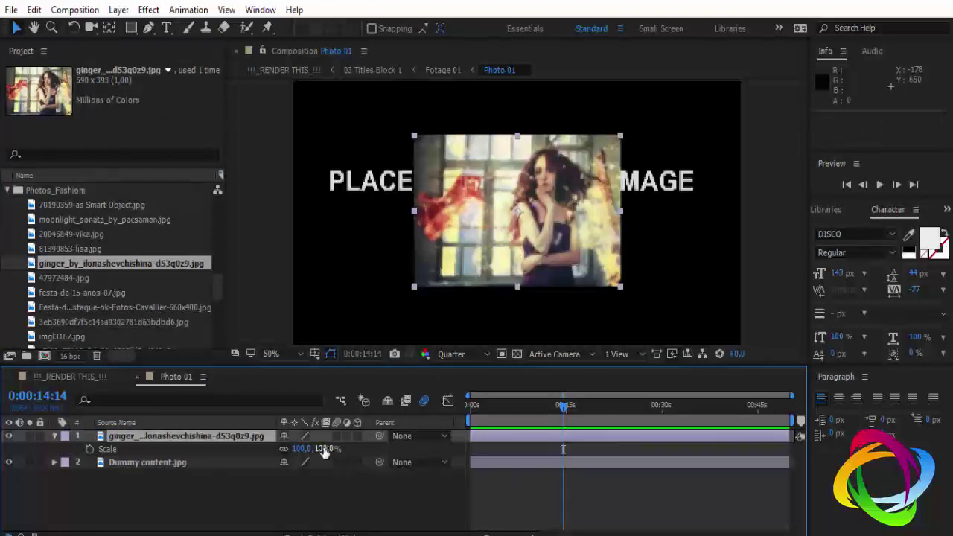
pyautogui.moveTo(324, 453); pyautogui.dragTo(412, 452)
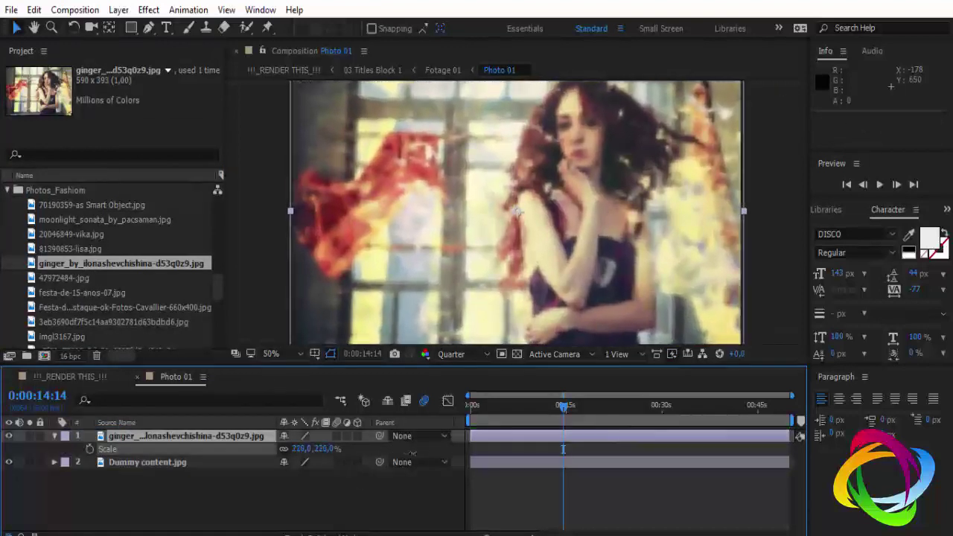
# Step: Close Photo 01 and dismiss the OpenGL and plugin warnings
pyautogui.click(138, 377)
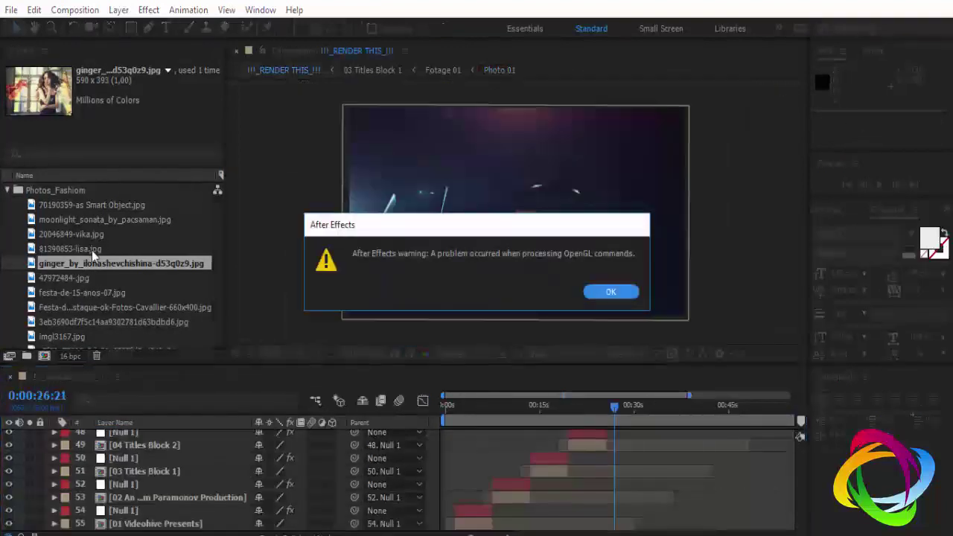
pyautogui.click(607, 291)
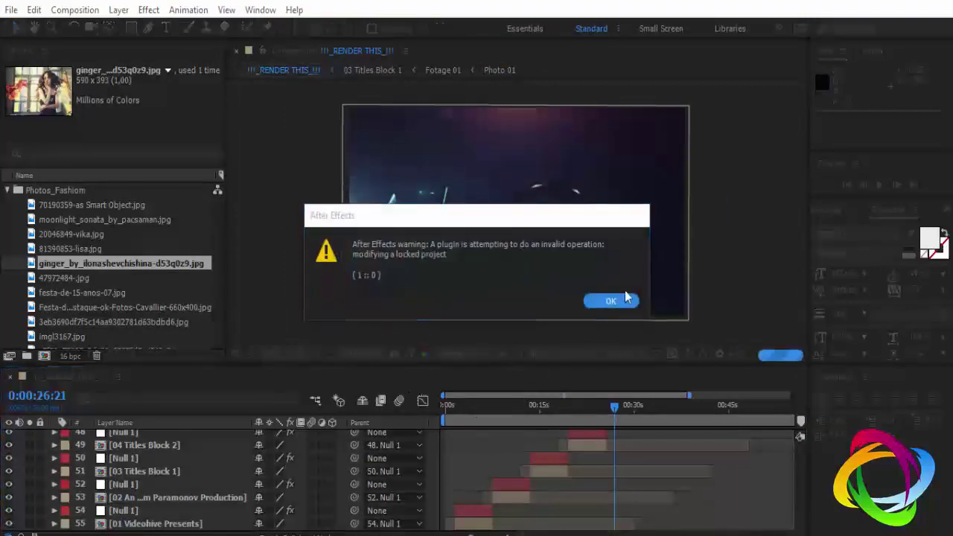
pyautogui.click(610, 300)
# Step: Preview the render comp at about 4 and 8 seconds
pyautogui.click(472, 406)
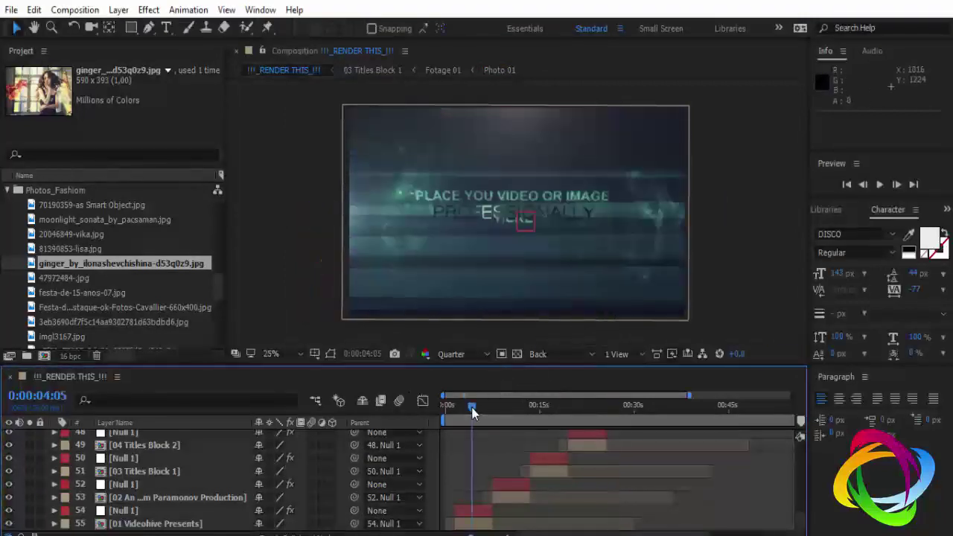
pyautogui.click(501, 409)
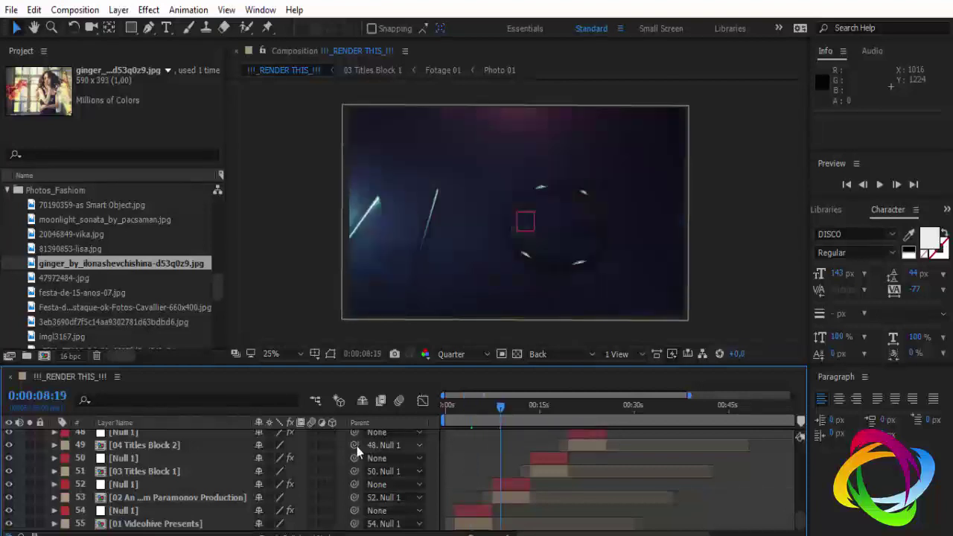
pyautogui.scroll(3, 108, 257)
pyautogui.scroll(3, 108, 257)
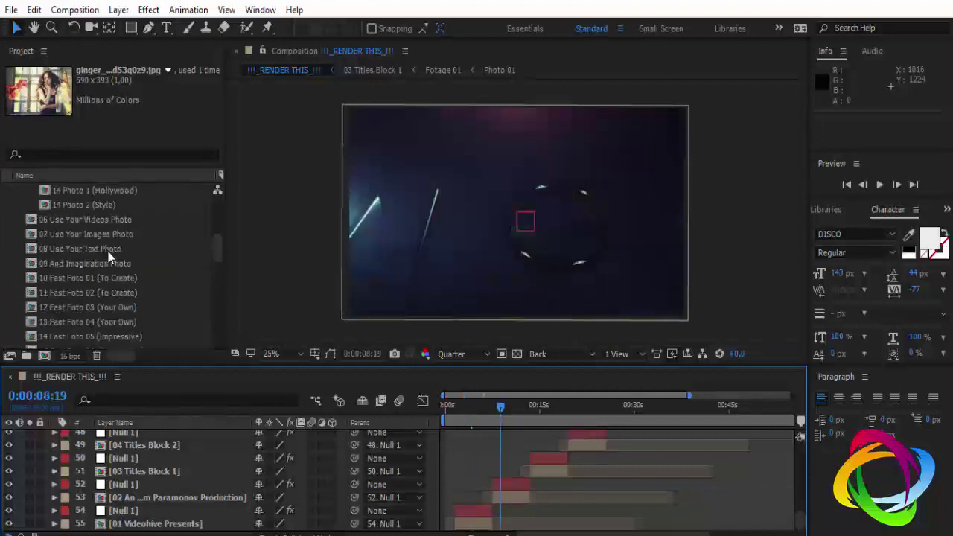
pyautogui.scroll(3, 108, 257)
pyautogui.scroll(2, 107, 257)
# Step: Open Photo 02 and add the pink-dress Festa party photo as a layer
pyautogui.doubleClick(80, 250)
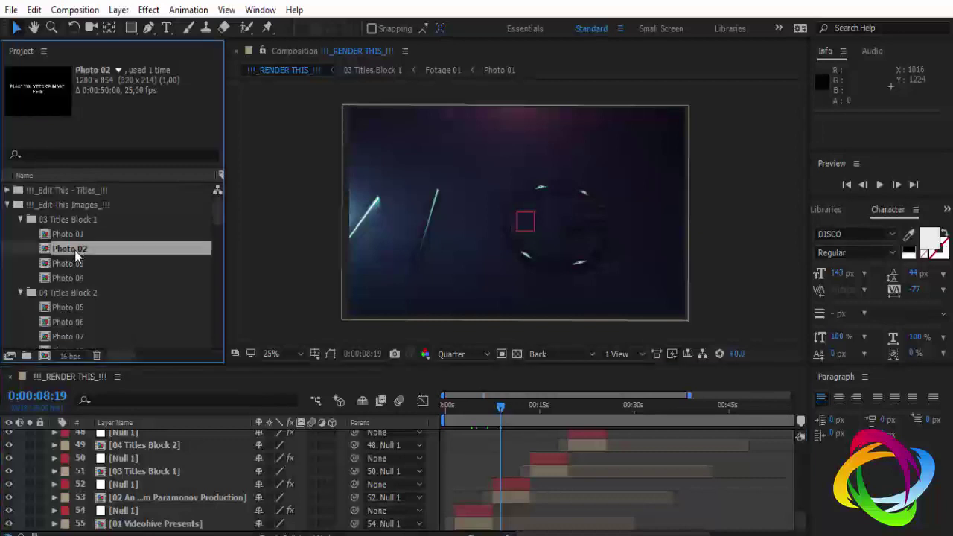
pyautogui.scroll(-5, 158, 308)
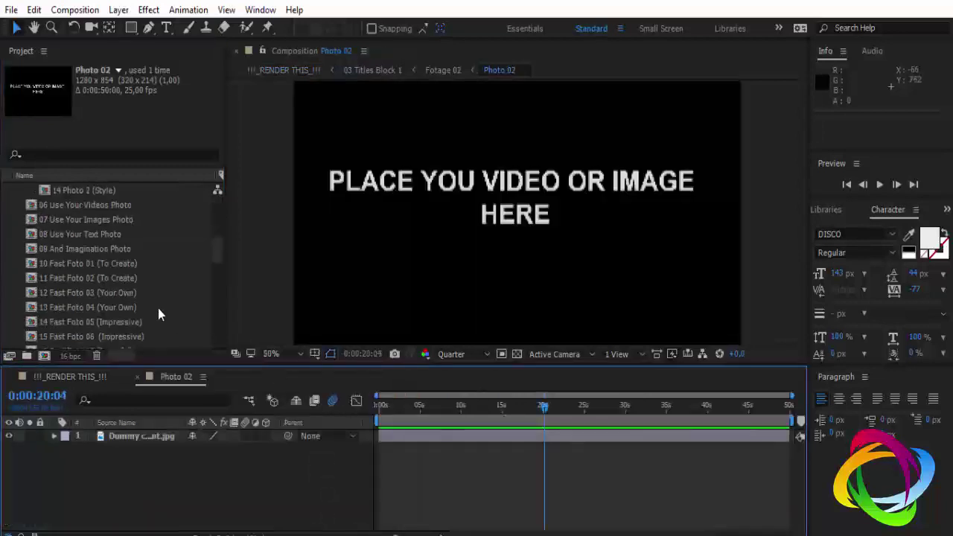
pyautogui.scroll(-5, 158, 320)
pyautogui.click(114, 295)
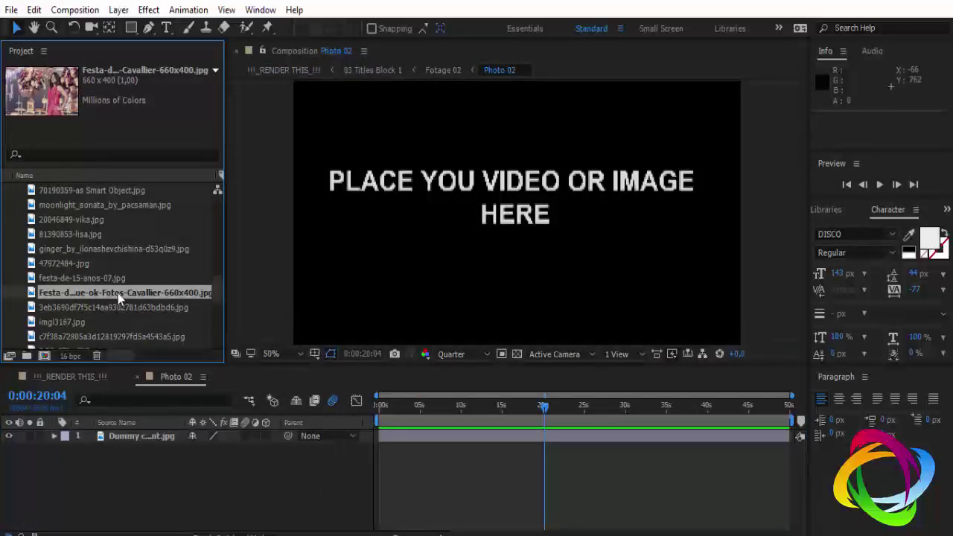
pyautogui.moveTo(118, 292); pyautogui.dragTo(131, 434)
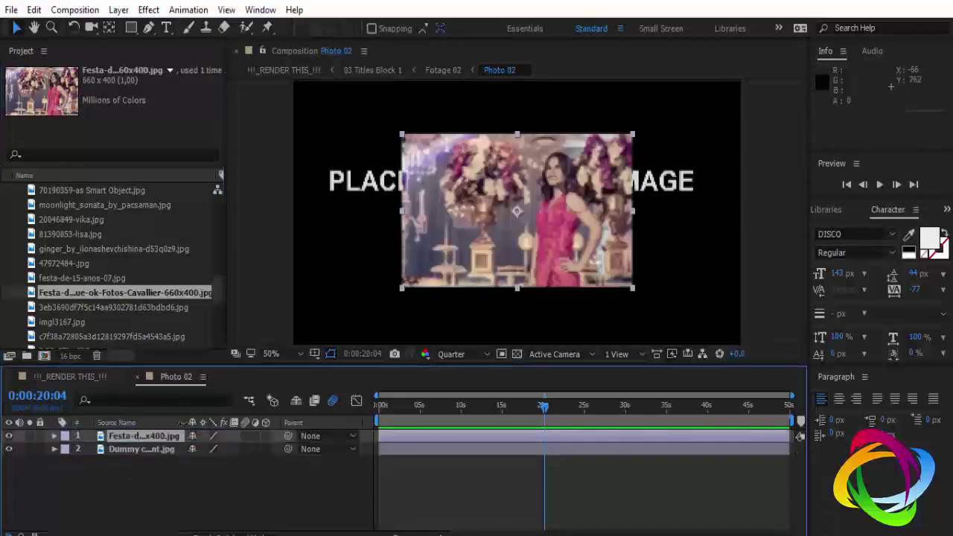
# Step: Scale the party photo to 212% and delete the Dummy content layer
pyautogui.press('s')
pyautogui.moveTo(231, 449); pyautogui.dragTo(313, 449)
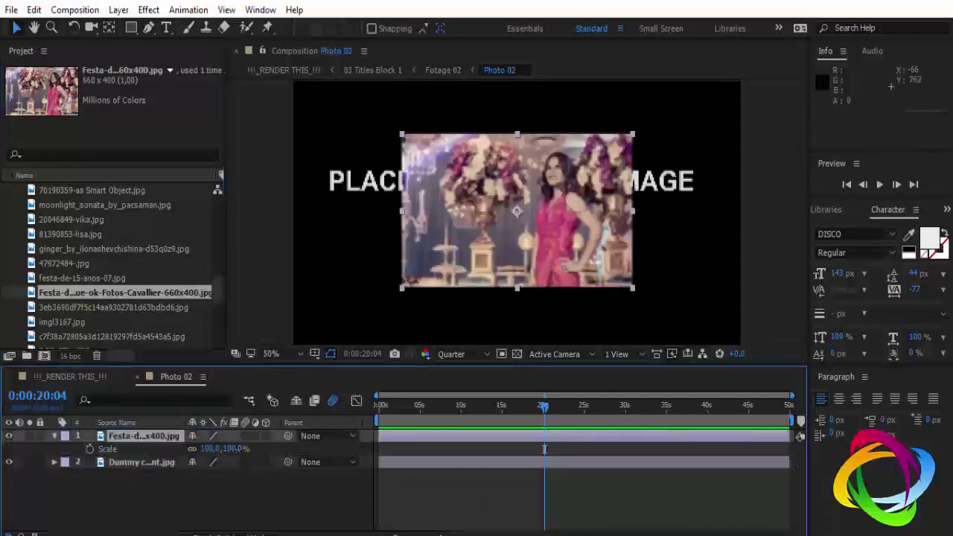
pyautogui.click(149, 464)
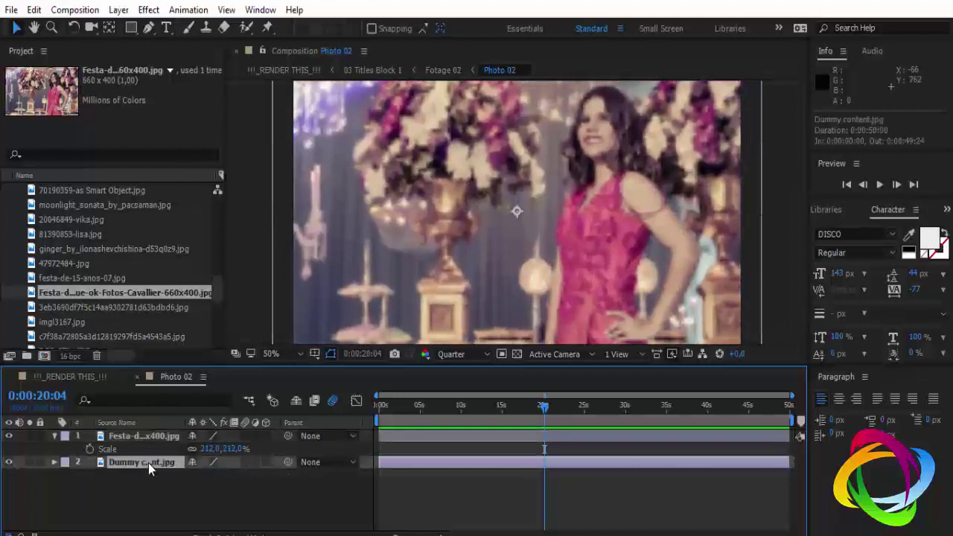
pyautogui.press('Delete')
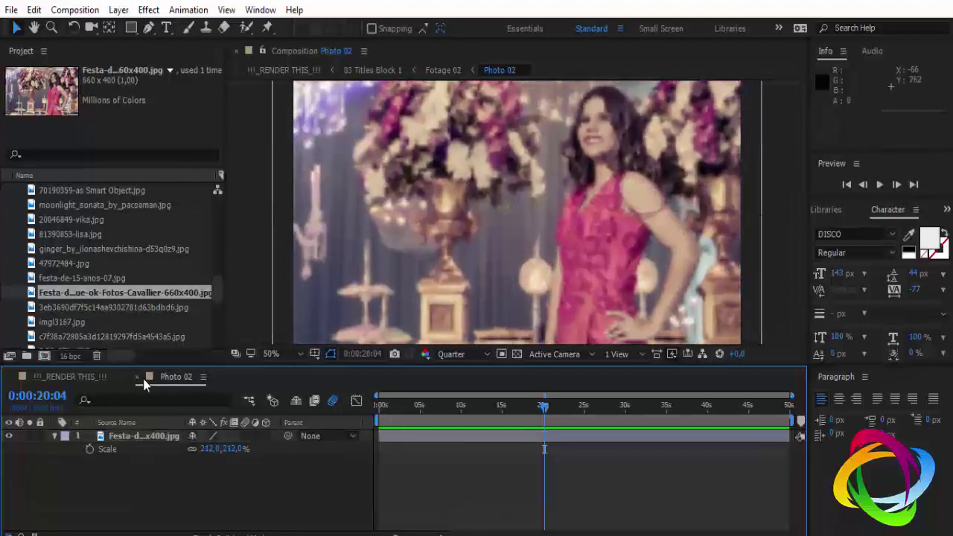
# Step: Close Photo 02, dismiss both warnings and preview the trailer around 4-5 seconds
pyautogui.click(135, 378)
pyautogui.click(607, 293)
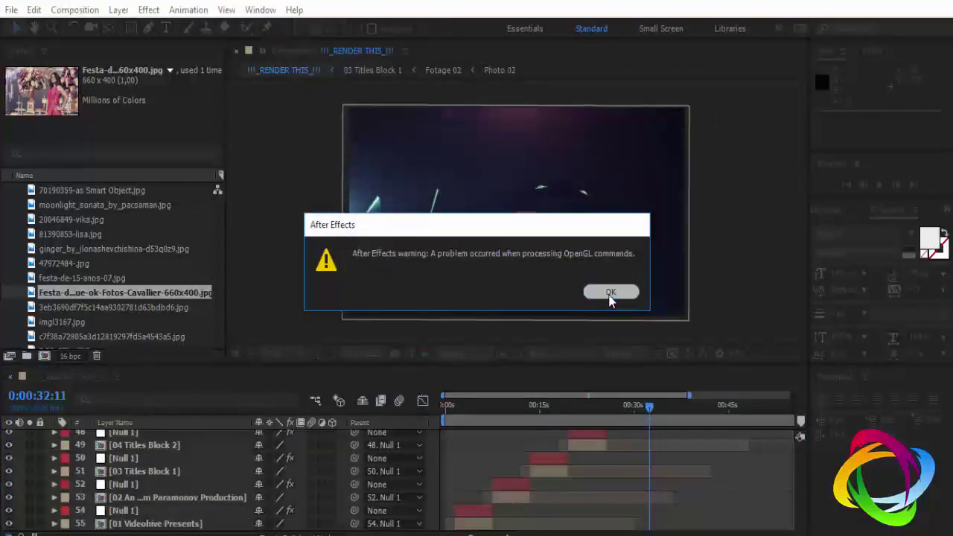
pyautogui.click(603, 299)
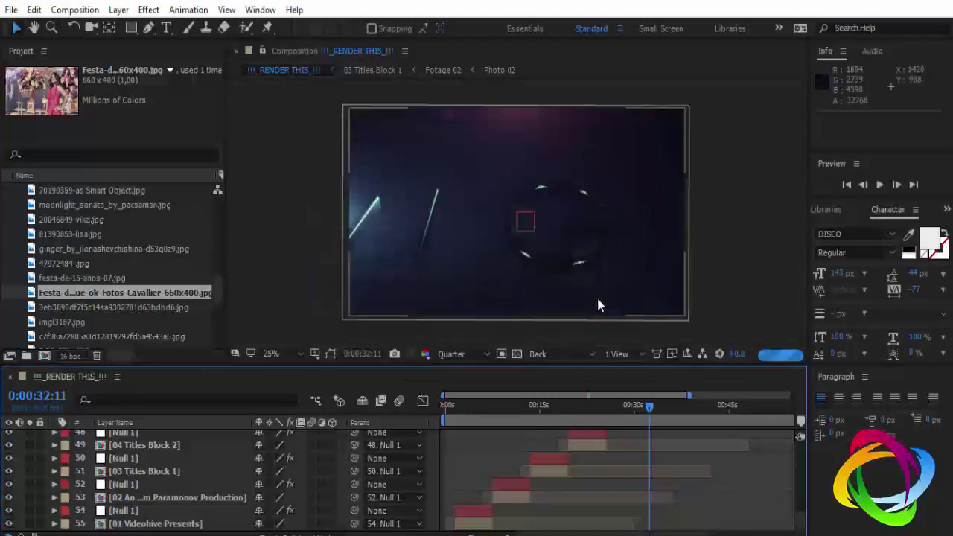
pyautogui.click(474, 407)
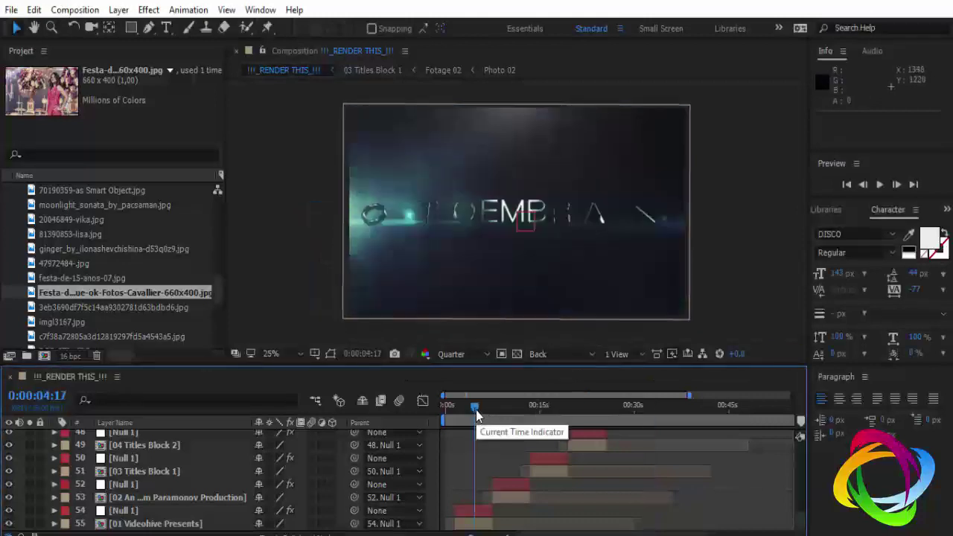
pyautogui.moveTo(478, 409); pyautogui.dragTo(478, 408)
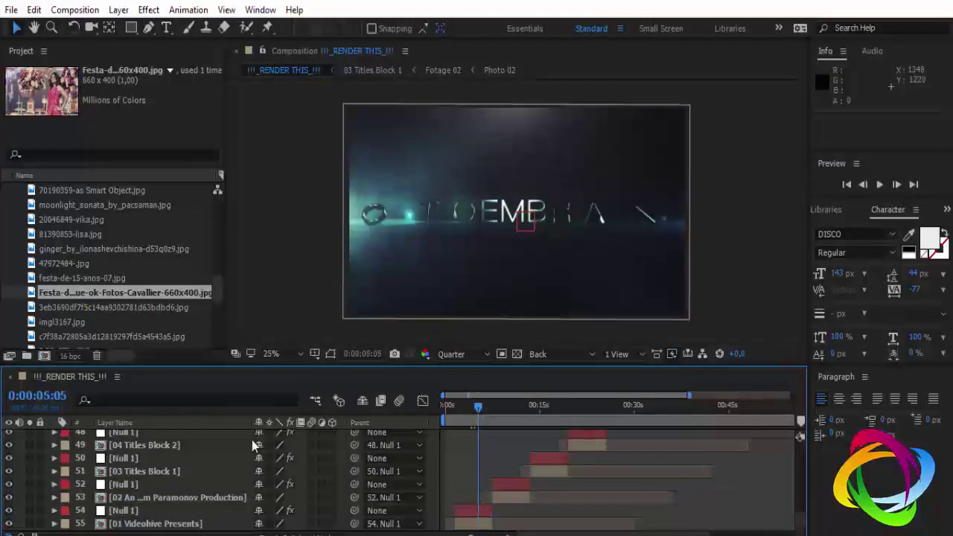
# Step: Select the 03 Titles Block 1 layer and scrub to the AMAZING title at 0:00:16:08
pyautogui.click(165, 472)
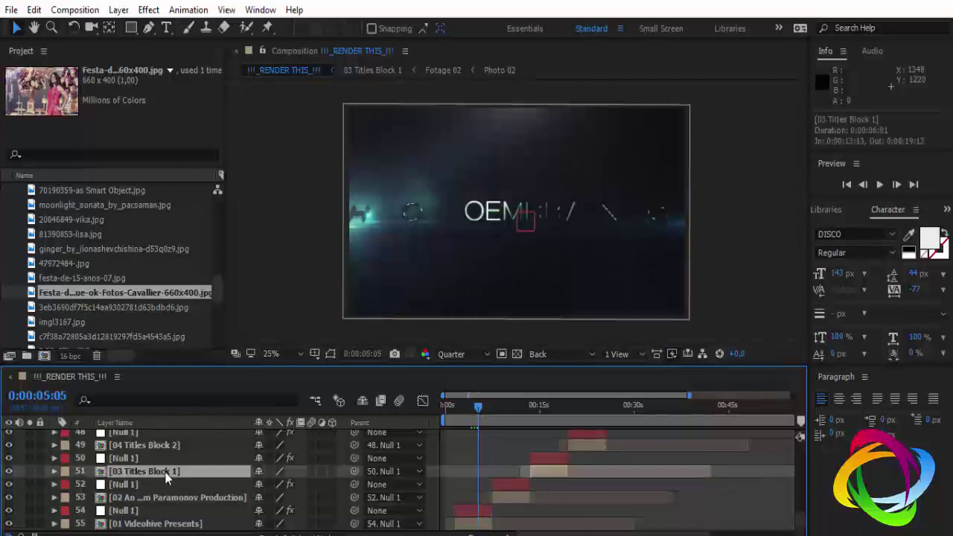
pyautogui.click(543, 408)
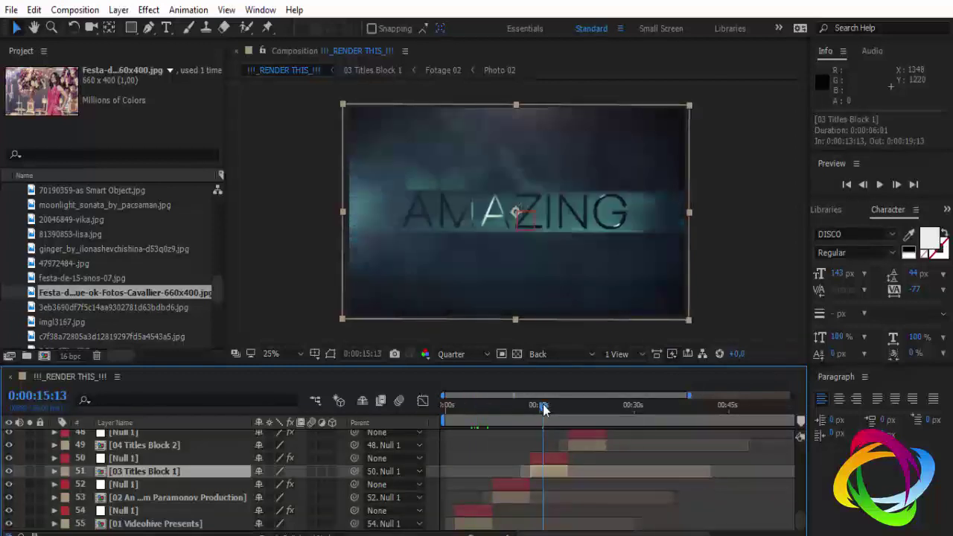
pyautogui.moveTo(544, 408)
pyautogui.mouseDown()
pyautogui.moveTo(533, 408)
pyautogui.moveTo(561, 413)
pyautogui.moveTo(549, 415)
pyautogui.mouseUp()
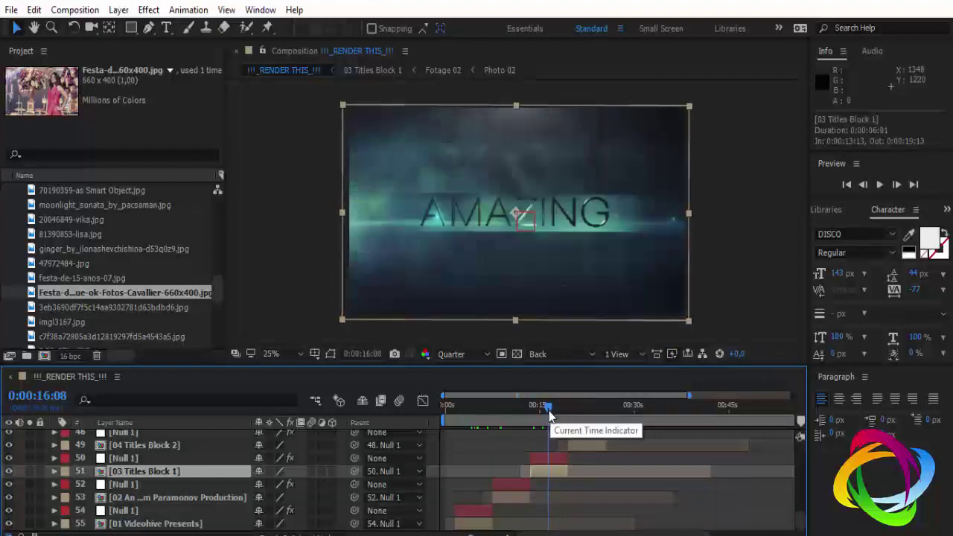
pyautogui.scroll(10, 136, 276)
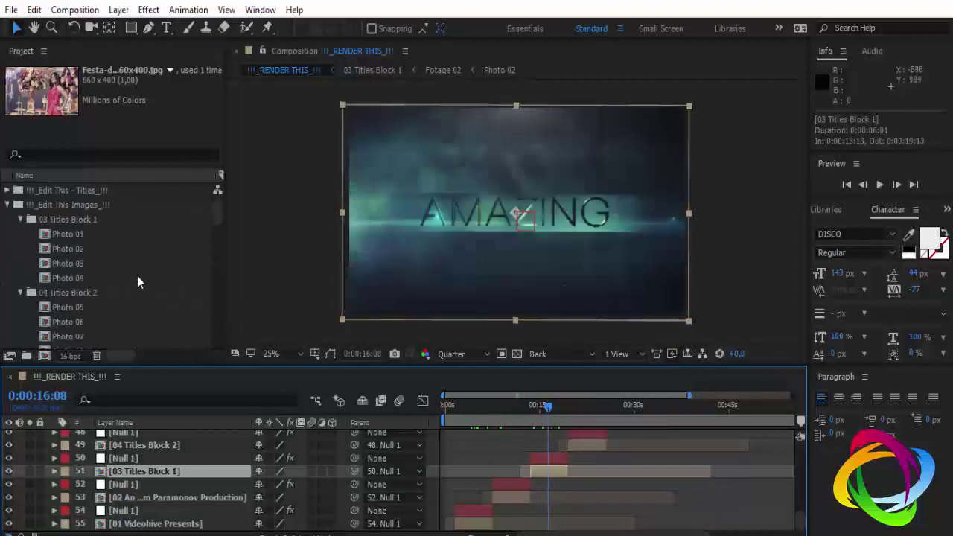
# Step: Check the Photo 01-03 placeholders and open the Photo 03 comp
pyautogui.click(78, 232)
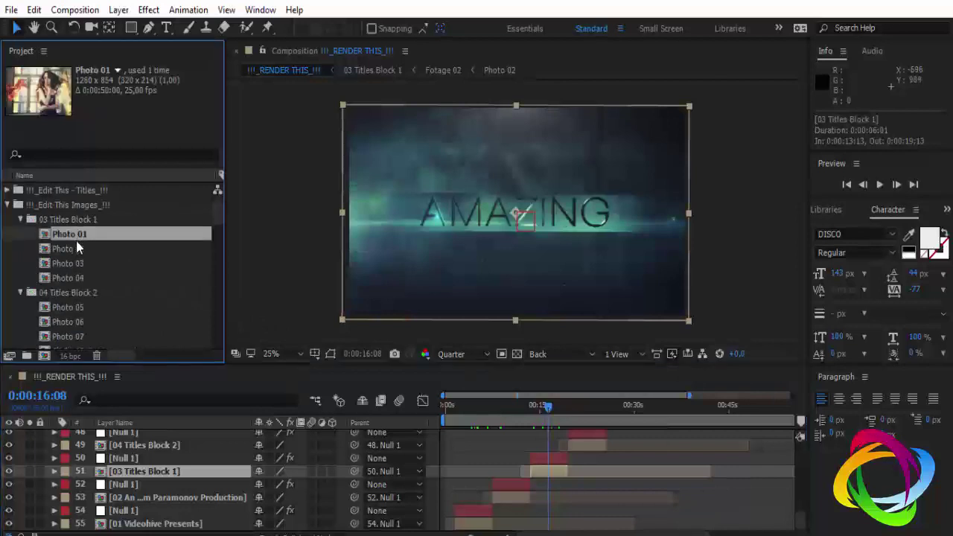
pyautogui.click(72, 249)
pyautogui.click(67, 261)
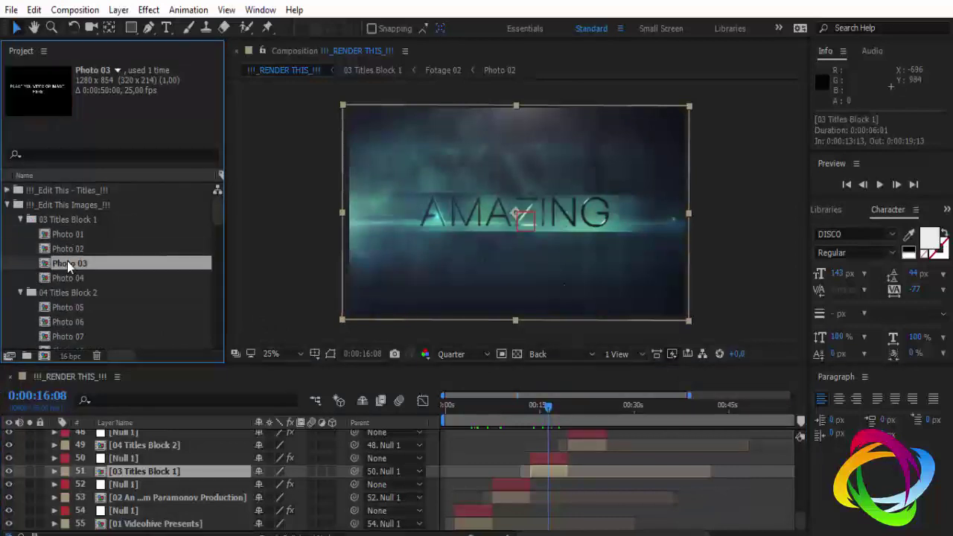
pyautogui.doubleClick(67, 263)
# Step: Add the beach photo of two women with a horse and delete Dummy content
pyautogui.scroll(-5, 97, 298)
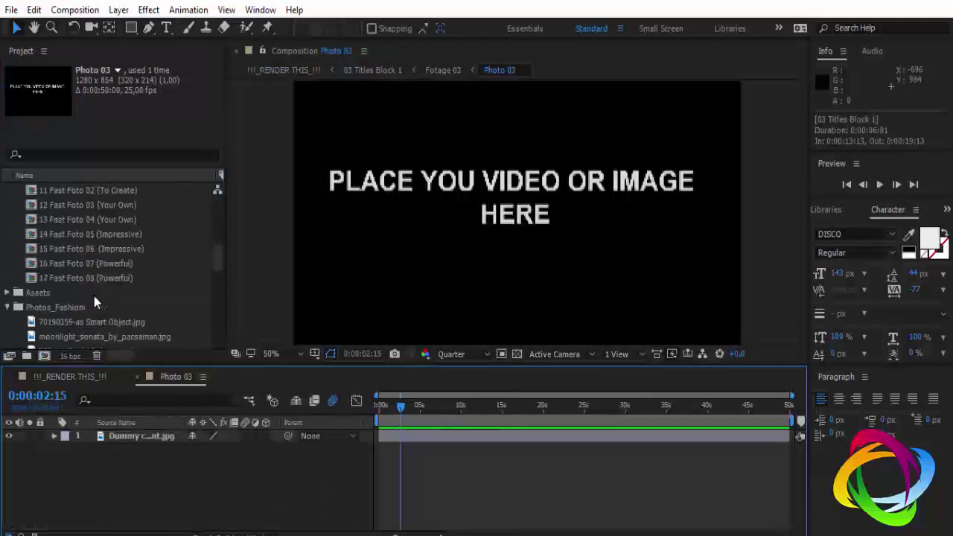
pyautogui.scroll(-2, 93, 295)
pyautogui.click(93, 295)
pyautogui.scroll(-3, 93, 296)
pyautogui.moveTo(93, 295); pyautogui.dragTo(137, 439)
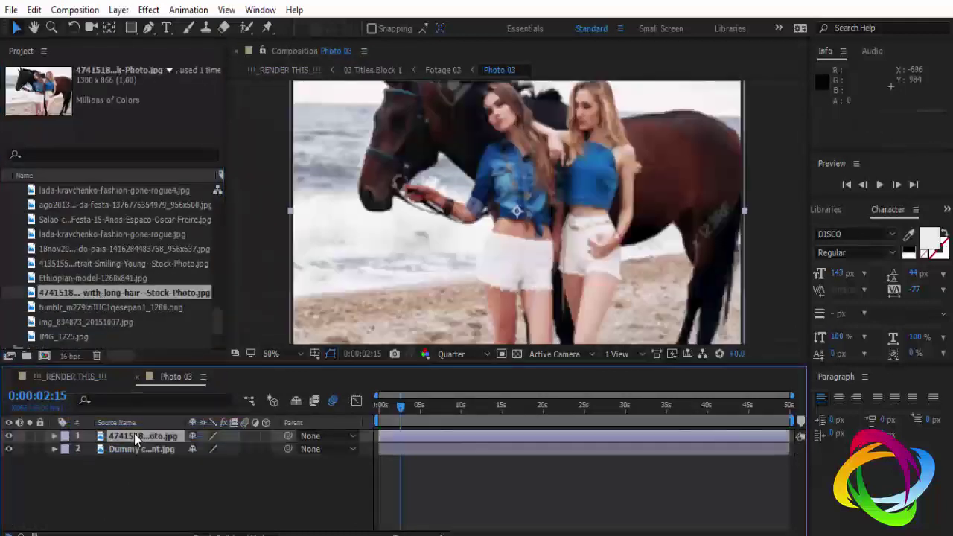
pyautogui.click(151, 448)
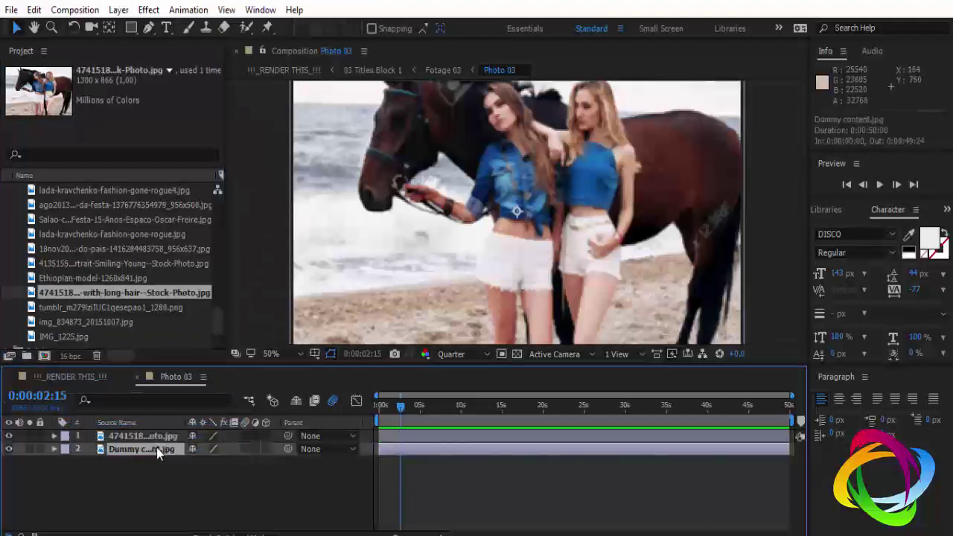
pyautogui.press('Delete')
# Step: Close the Photo 03 comp, dismiss the OpenGL warning, and scrub to the BLOCKBUSTER TRAILER title at 0:00:17:22
pyautogui.click(137, 377)
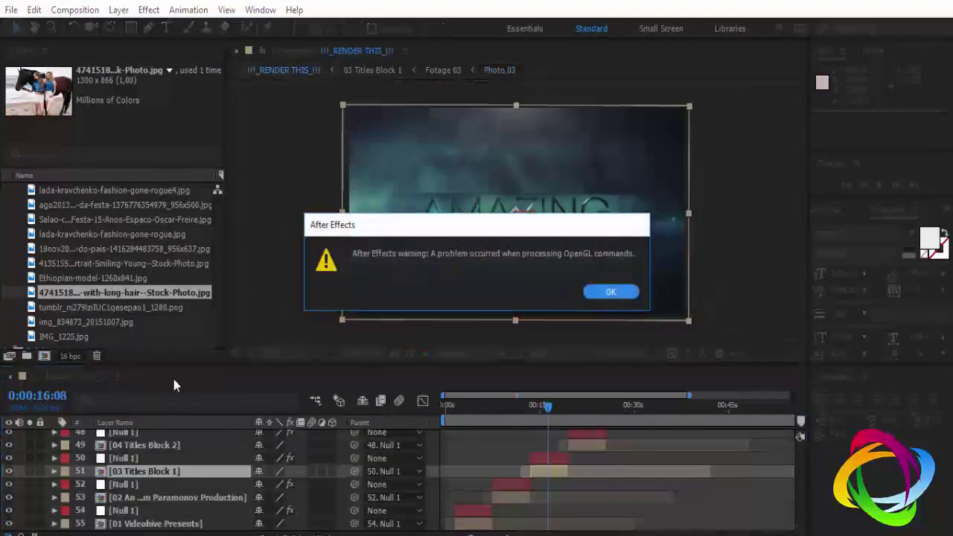
pyautogui.click(609, 292)
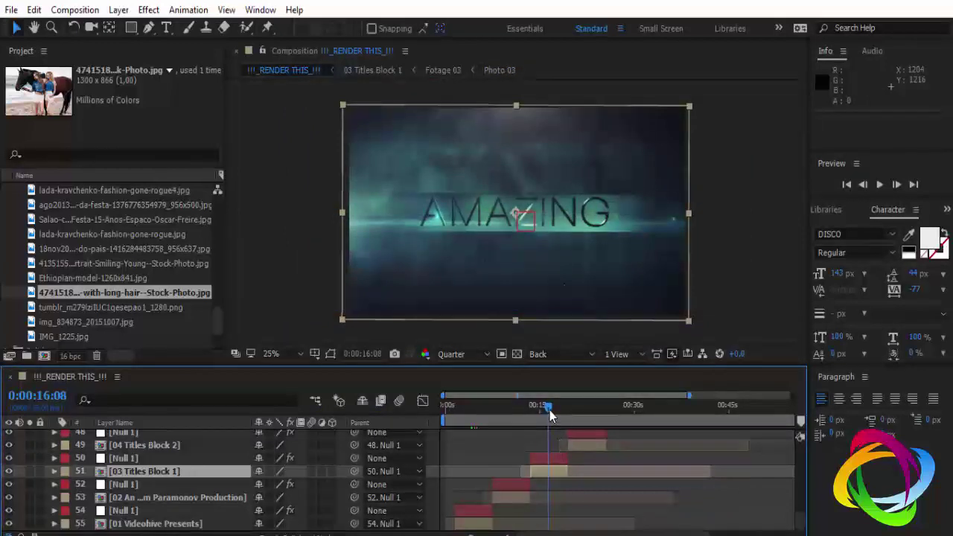
pyautogui.moveTo(549, 410); pyautogui.dragTo(542, 408)
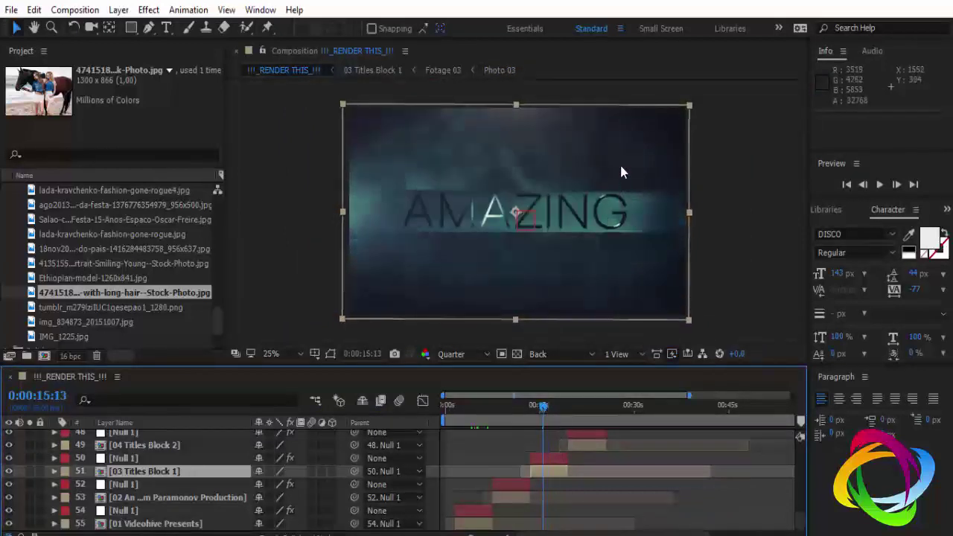
pyautogui.moveTo(542, 407)
pyautogui.mouseDown()
pyautogui.moveTo(533, 414)
pyautogui.moveTo(552, 412)
pyautogui.mouseUp()
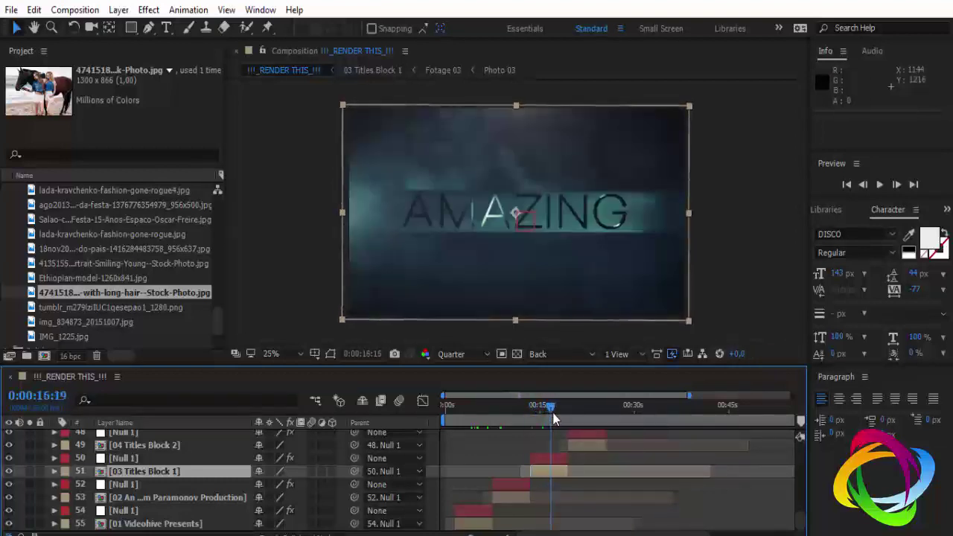
pyautogui.moveTo(552, 412); pyautogui.dragTo(560, 414)
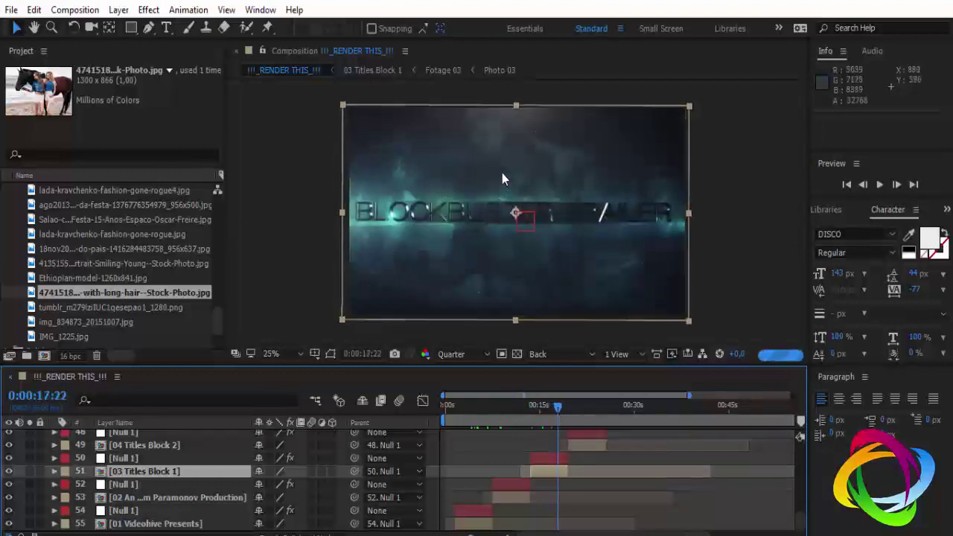
# Step: Magnify the composition preview to 50%, leaving the preview resolution unchanged
pyautogui.press('.')
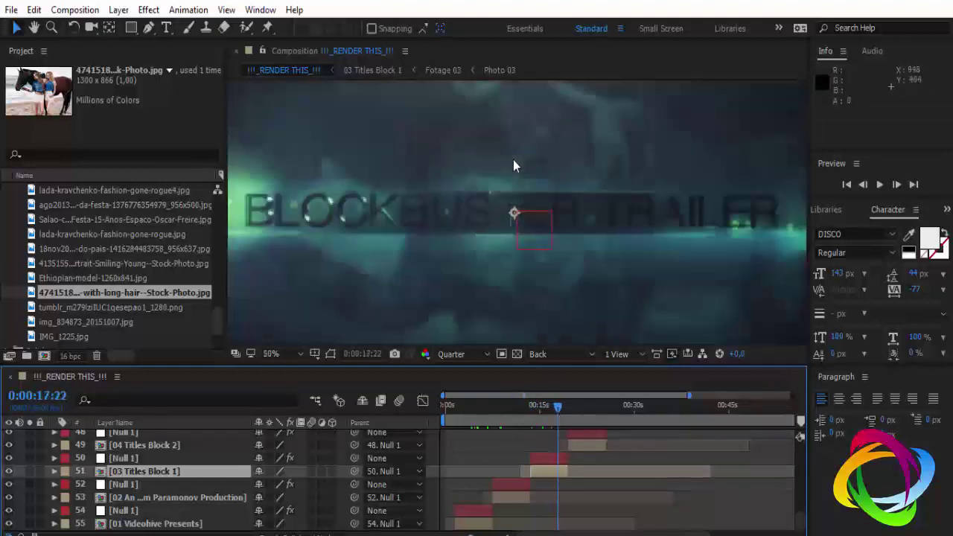
pyautogui.click(488, 357)
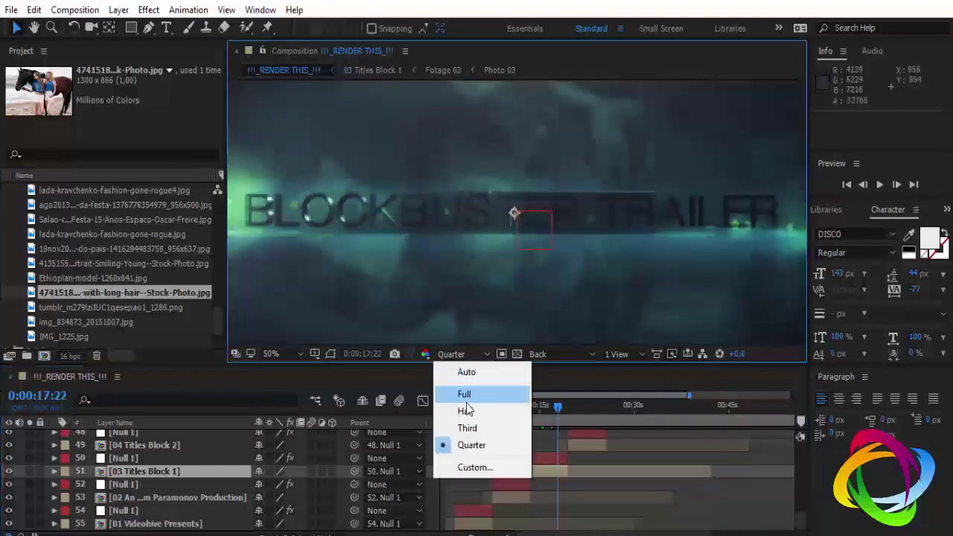
pyautogui.click(503, 252)
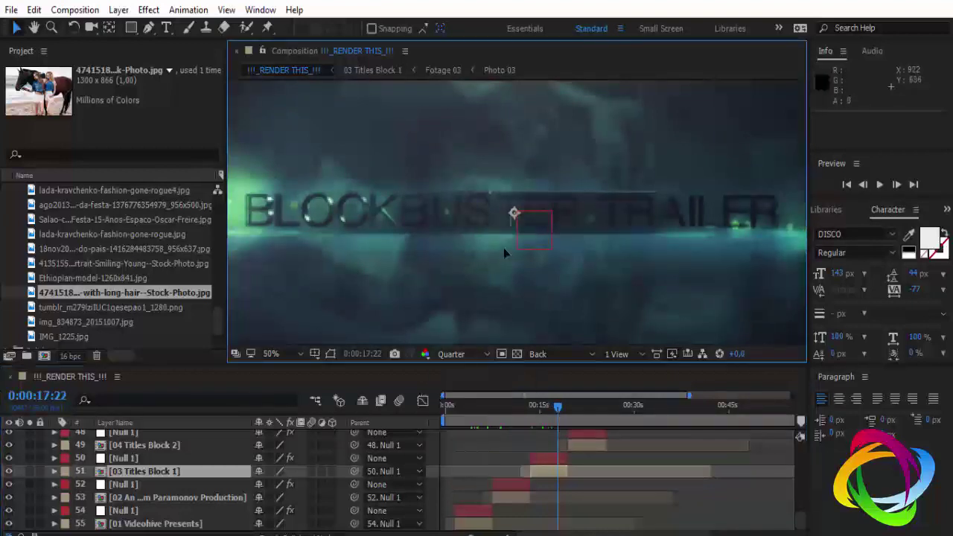
# Step: Collapse the Edit This Images folder in the Project panel and clear the selection
pyautogui.scroll(3, 110, 238)
pyautogui.scroll(5, 112, 239)
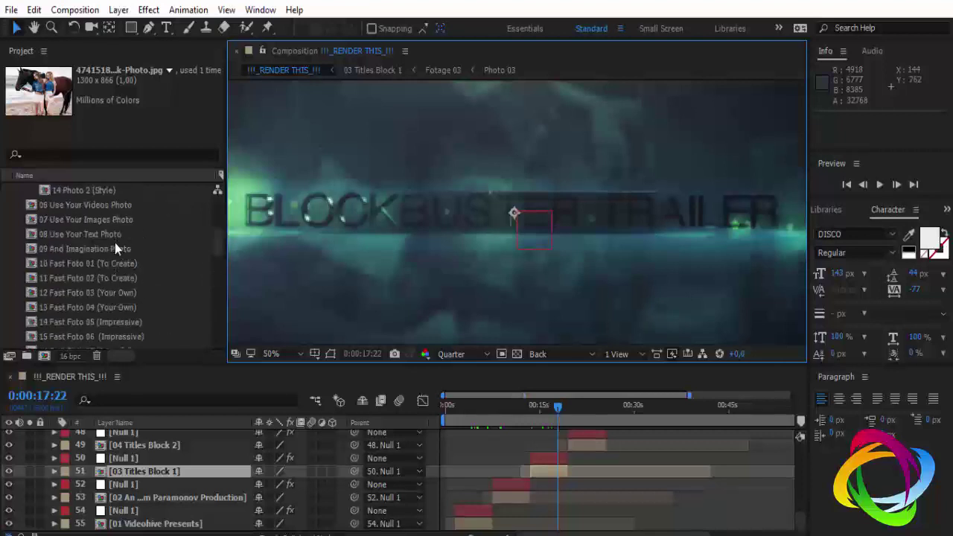
pyautogui.scroll(5, 113, 241)
pyautogui.scroll(5, 104, 241)
pyautogui.scroll(5, 98, 240)
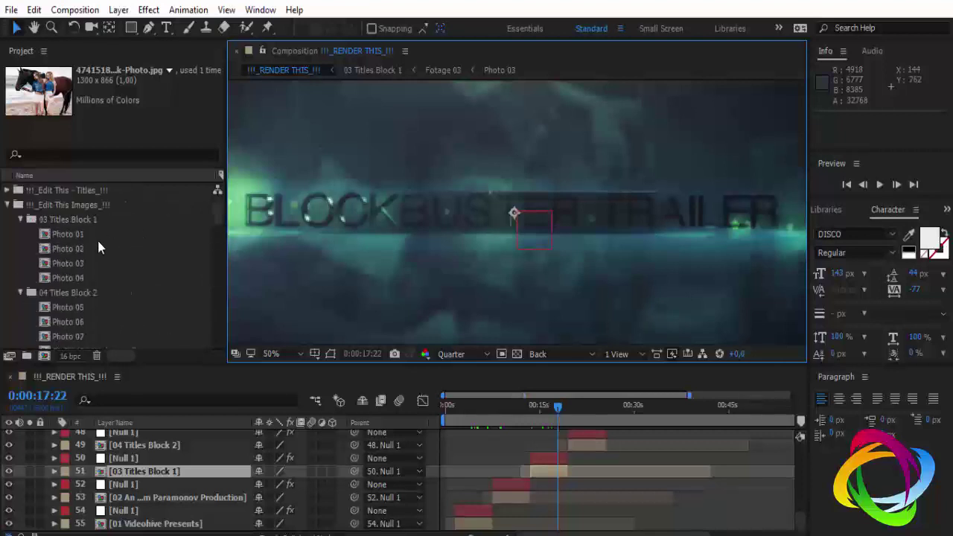
pyautogui.click(8, 205)
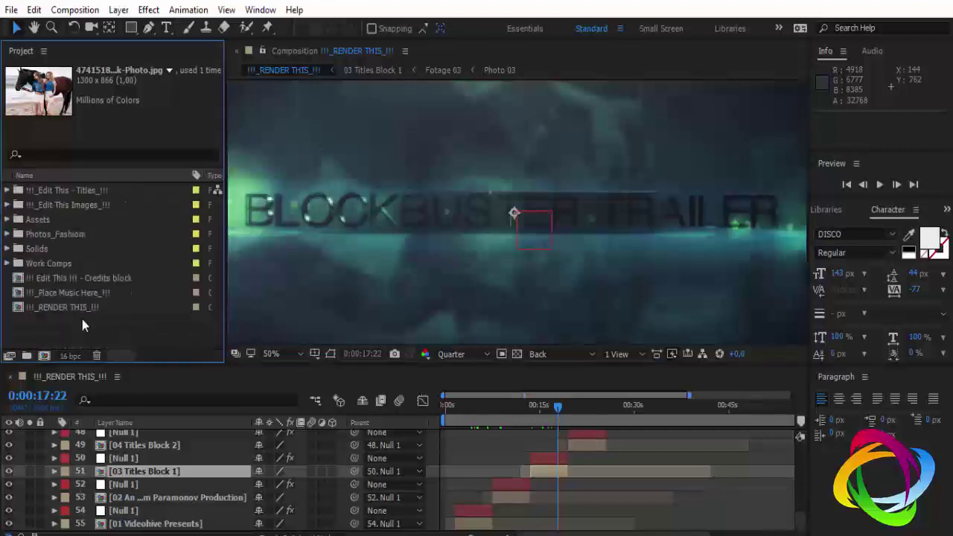
pyautogui.click(85, 327)
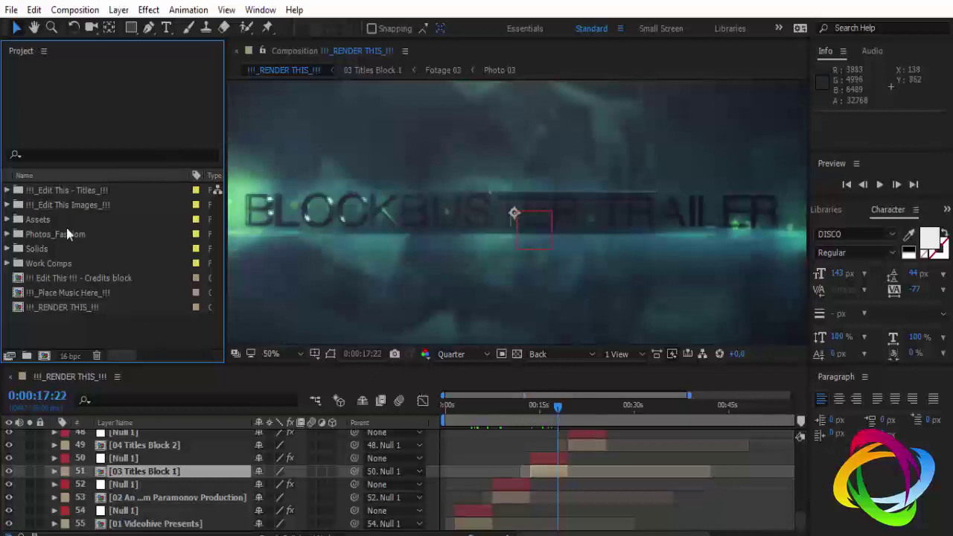
pyautogui.click(60, 191)
pyautogui.click(7, 191)
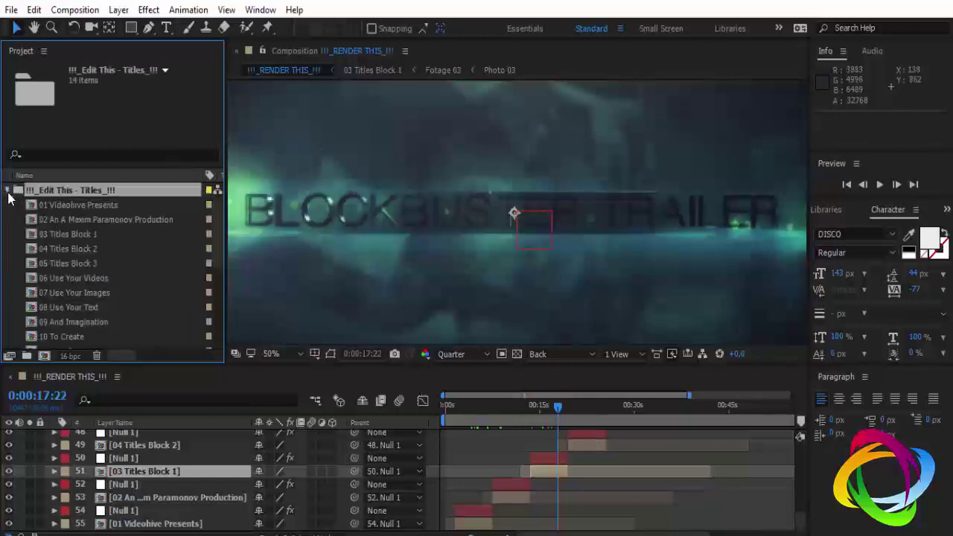
pyautogui.scroll(-2, 71, 301)
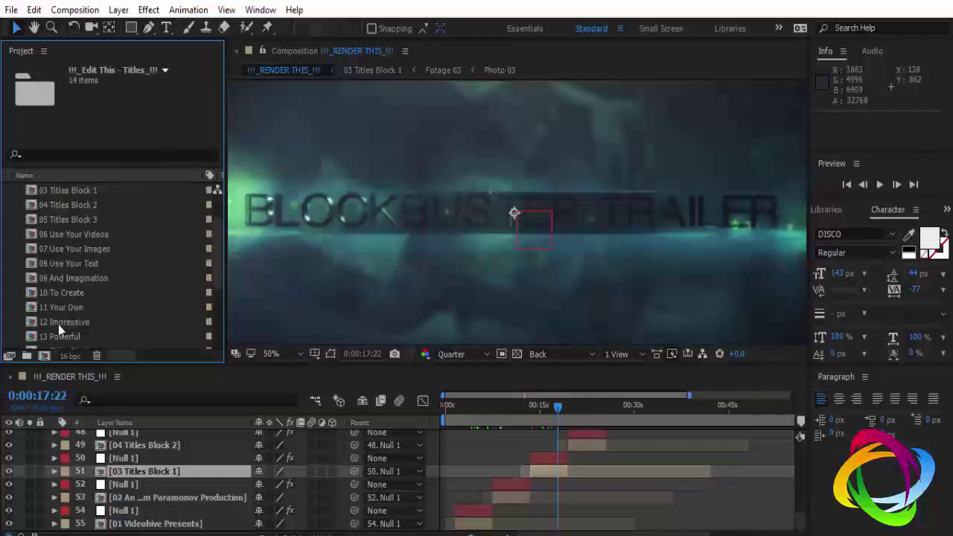
pyautogui.scroll(-3, 58, 320)
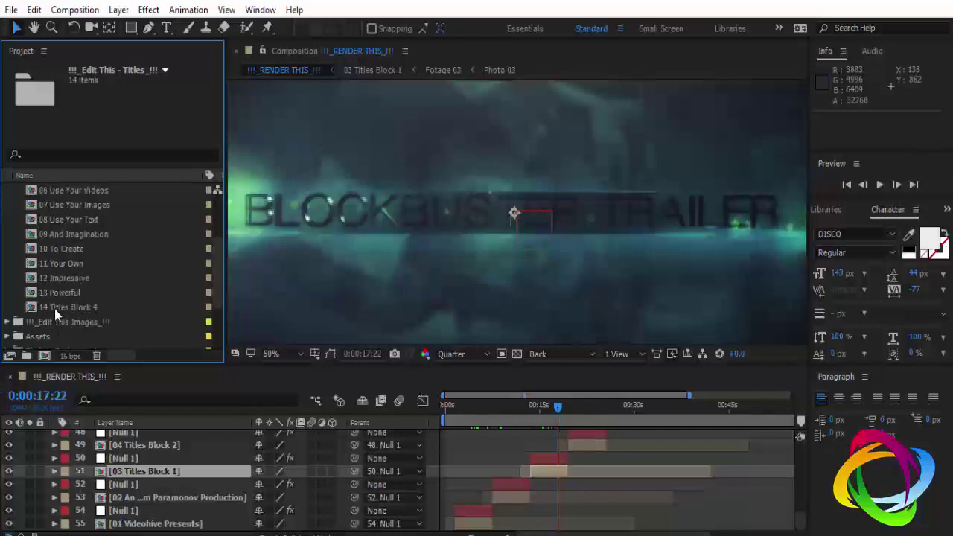
pyautogui.scroll(5, 56, 295)
pyautogui.click(7, 190)
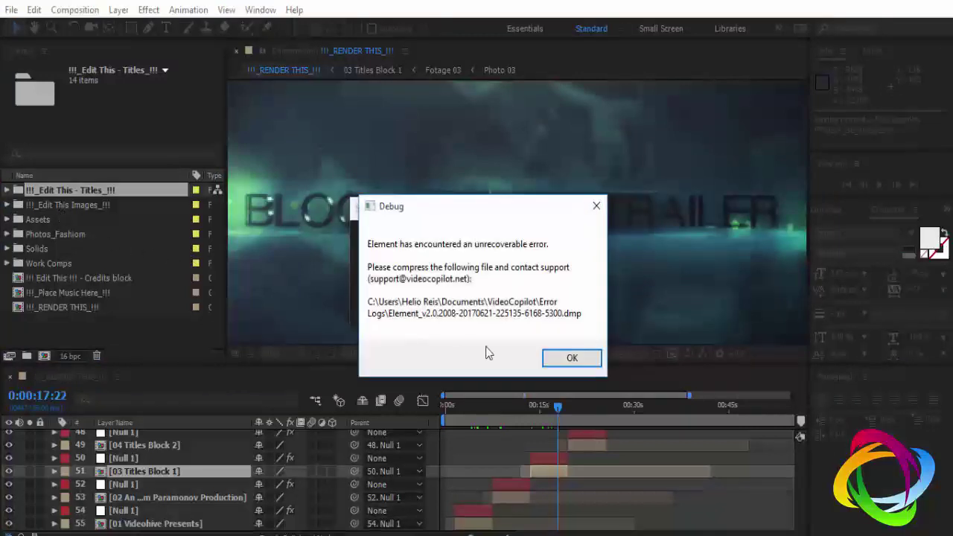
pyautogui.click(571, 359)
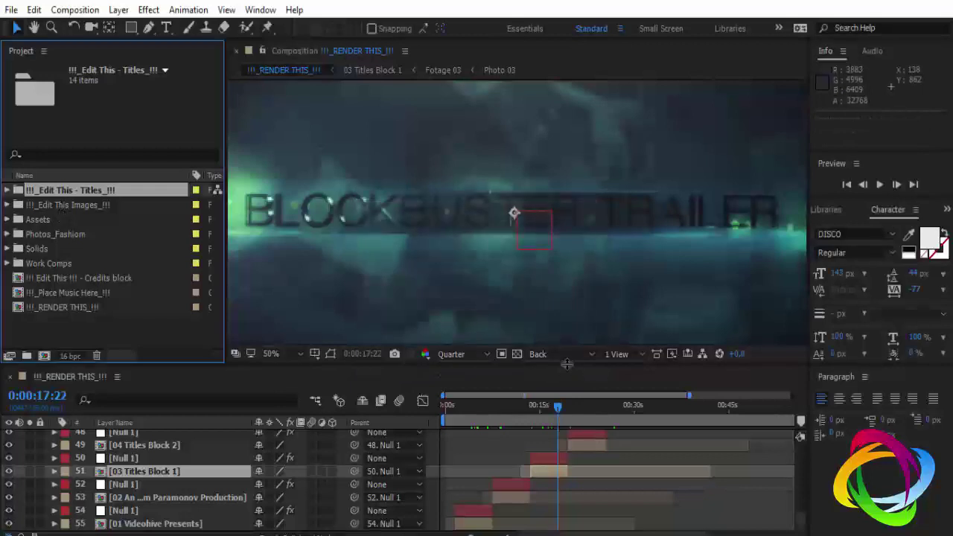
pyautogui.click(72, 205)
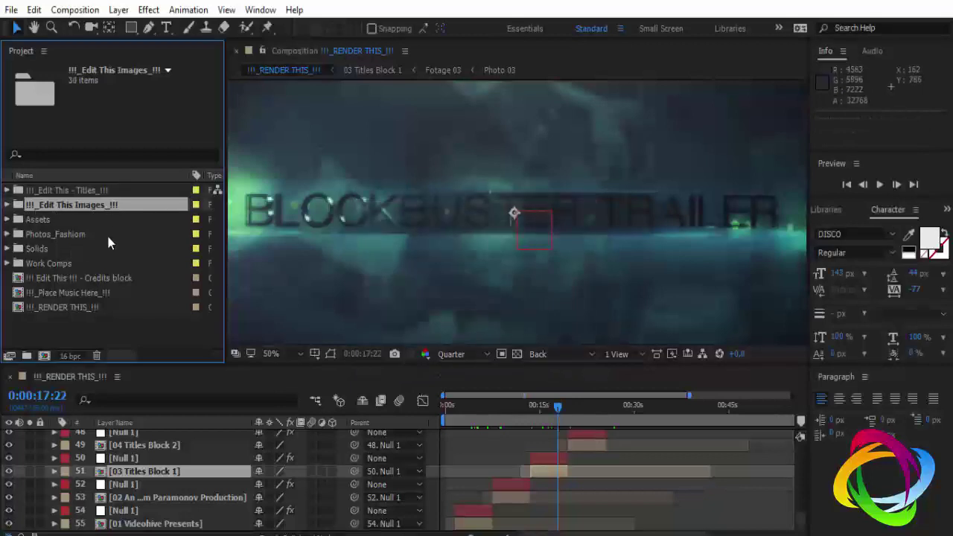
pyautogui.click(83, 278)
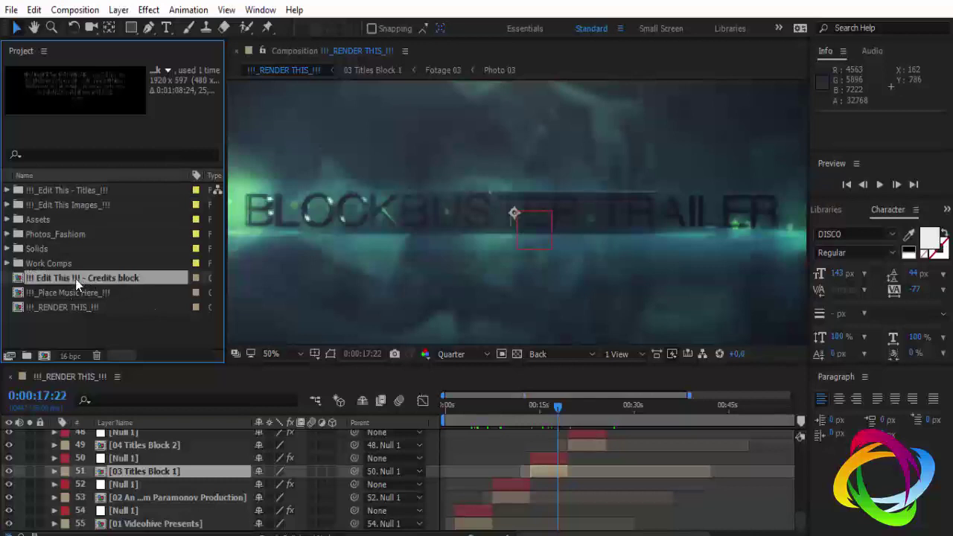
# Step: Open the Credits block composition and check it at 0:00:09:13
pyautogui.doubleClick(77, 283)
pyautogui.click(510, 412)
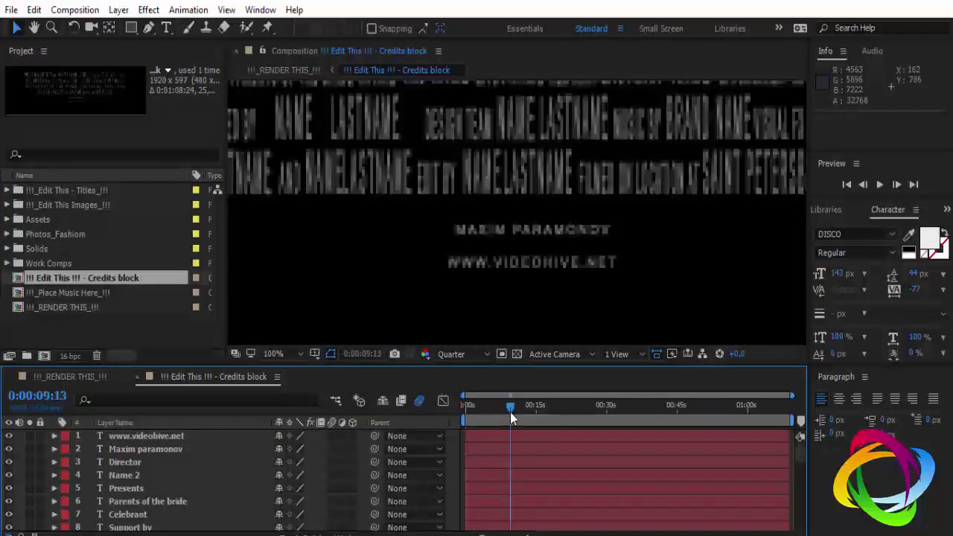
pyautogui.scroll(-2, 487, 168)
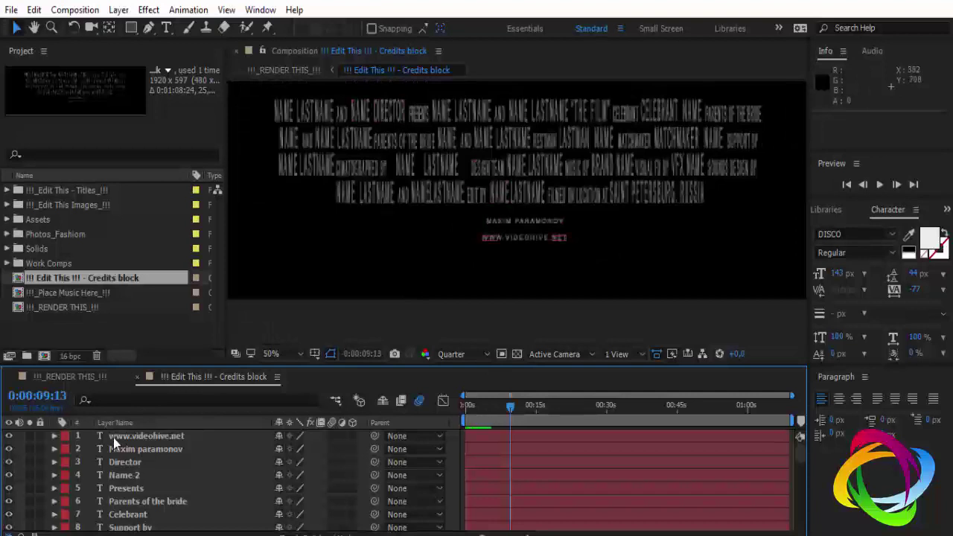
# Step: Close Credits block, dismiss the OpenGL warning, and set the main comp to 0:00:03:22
pyautogui.click(136, 377)
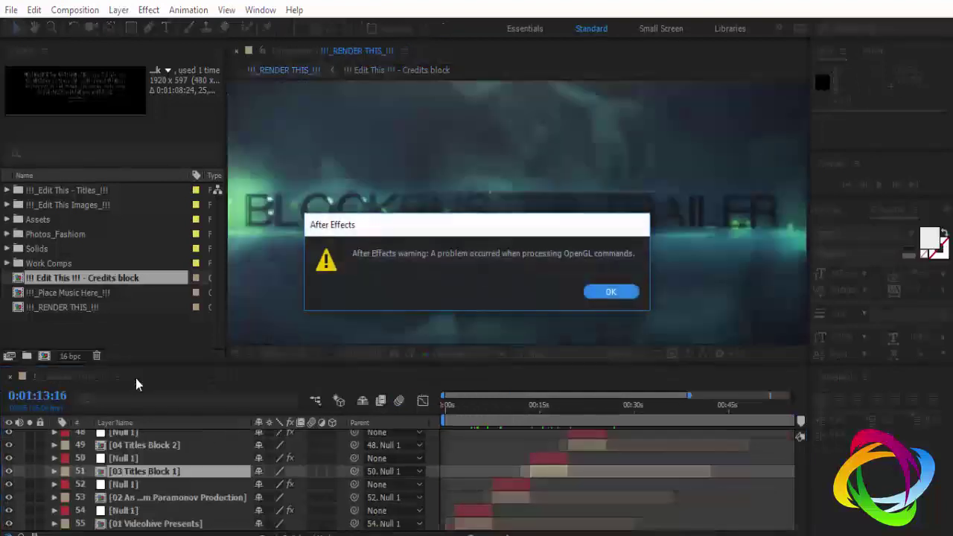
pyautogui.click(601, 296)
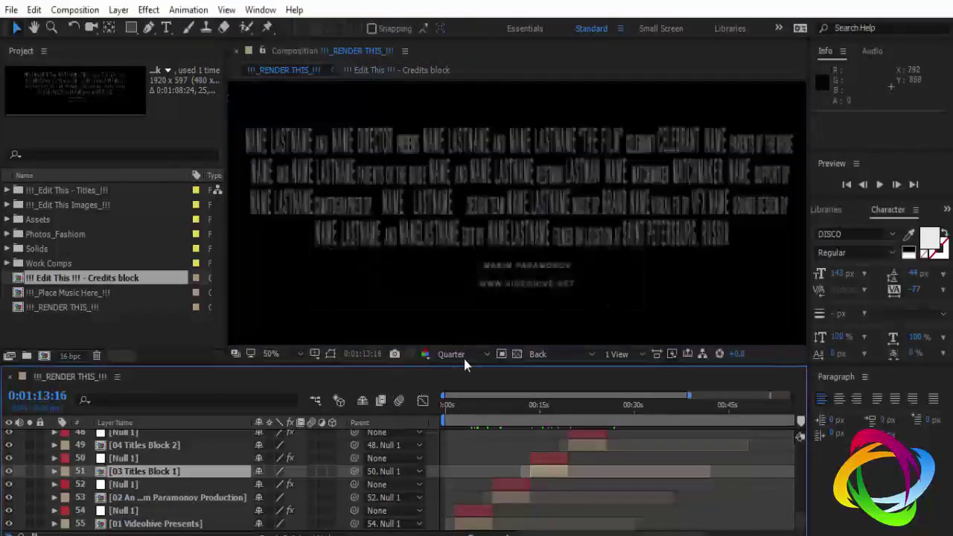
pyautogui.click(470, 412)
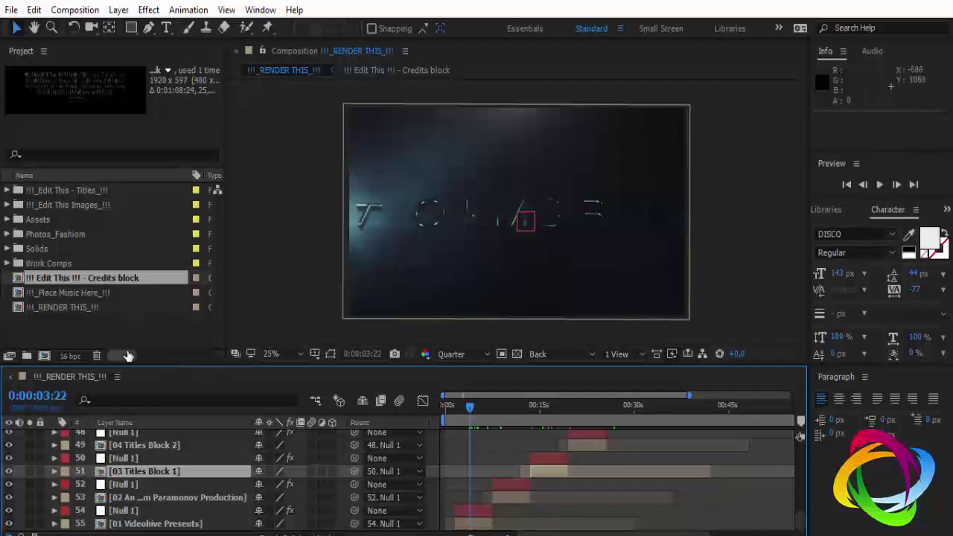
# Step: Select the !!!_RENDER THIS_!!! comp and rewind it to its black opening frame at 0:00:00:22
pyautogui.click(56, 309)
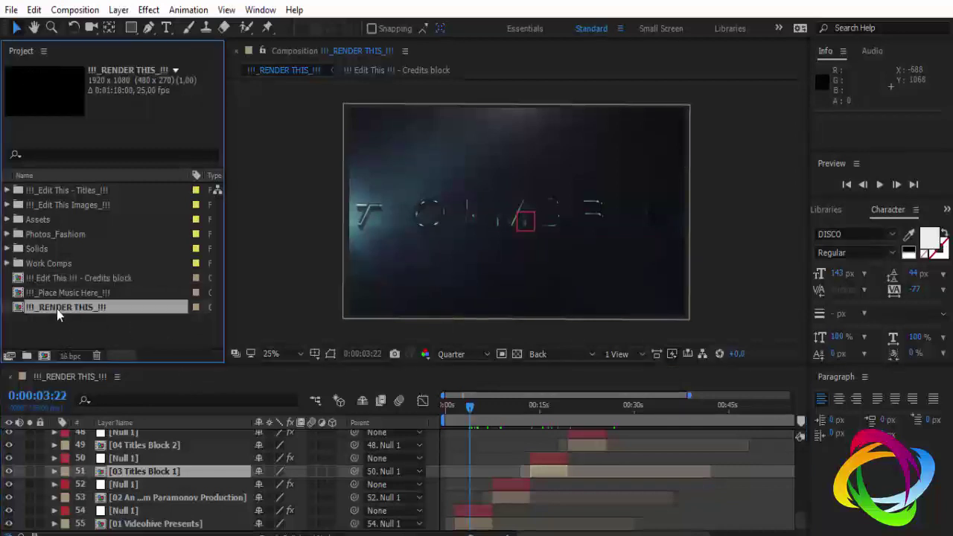
pyautogui.click(72, 381)
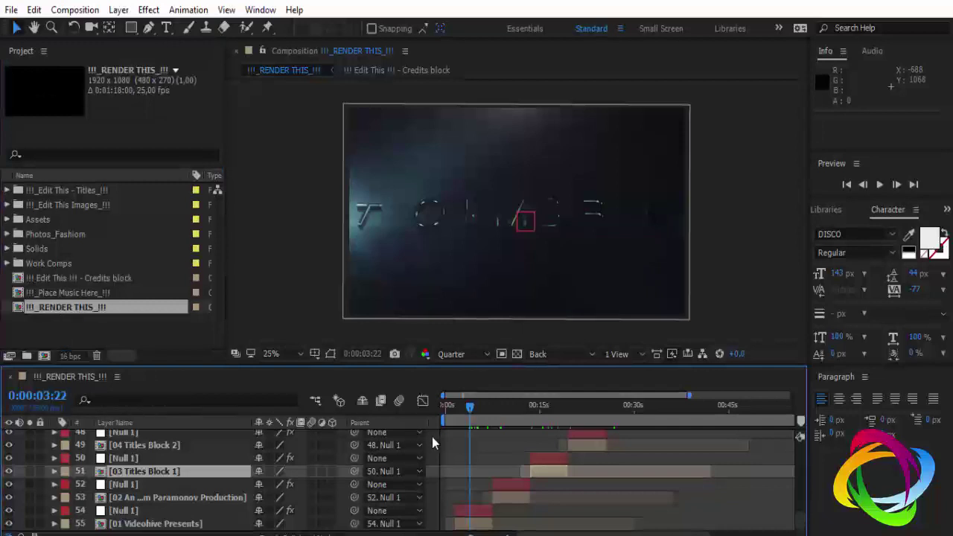
pyautogui.moveTo(470, 409); pyautogui.dragTo(449, 409)
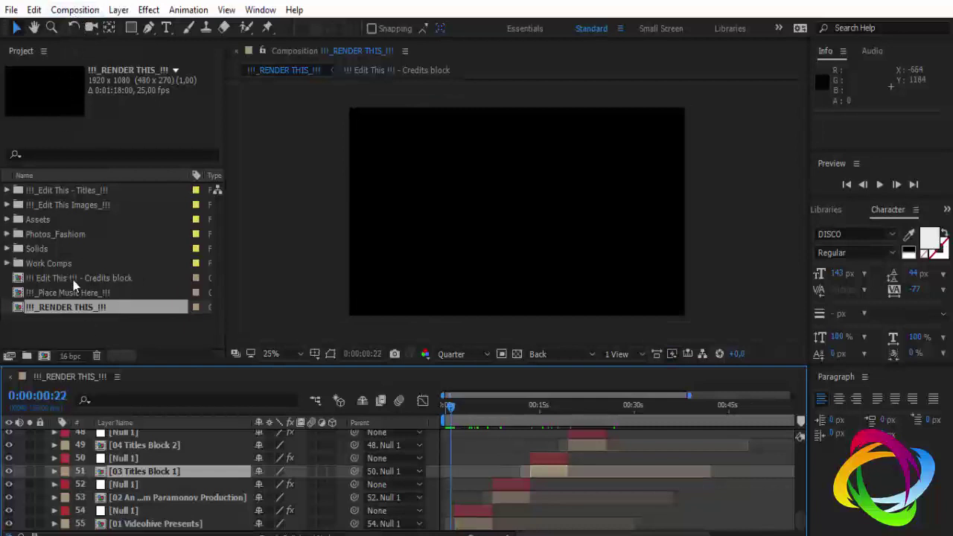
pyautogui.click(75, 10)
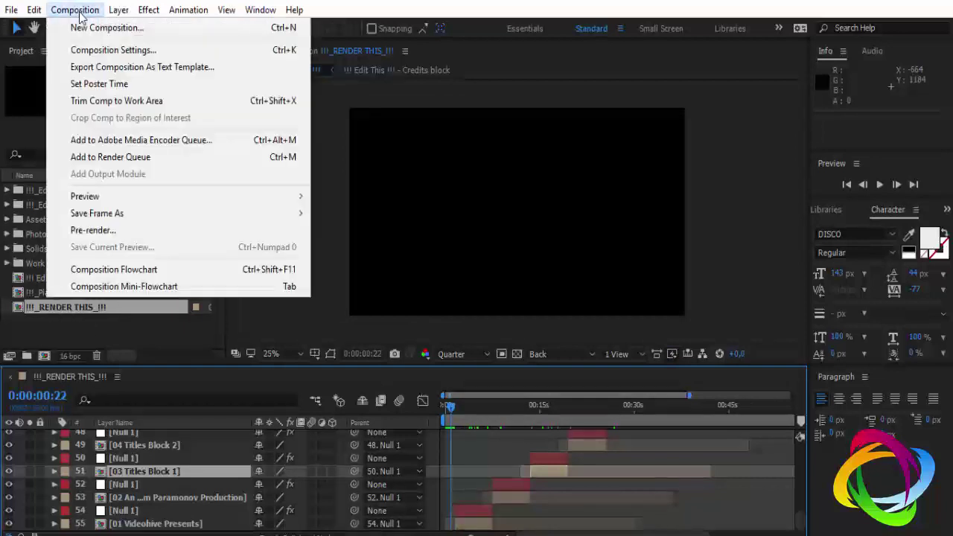
# Step: Add the comp to the Render Queue and set its output module format to QuickTime
pyautogui.click(106, 157)
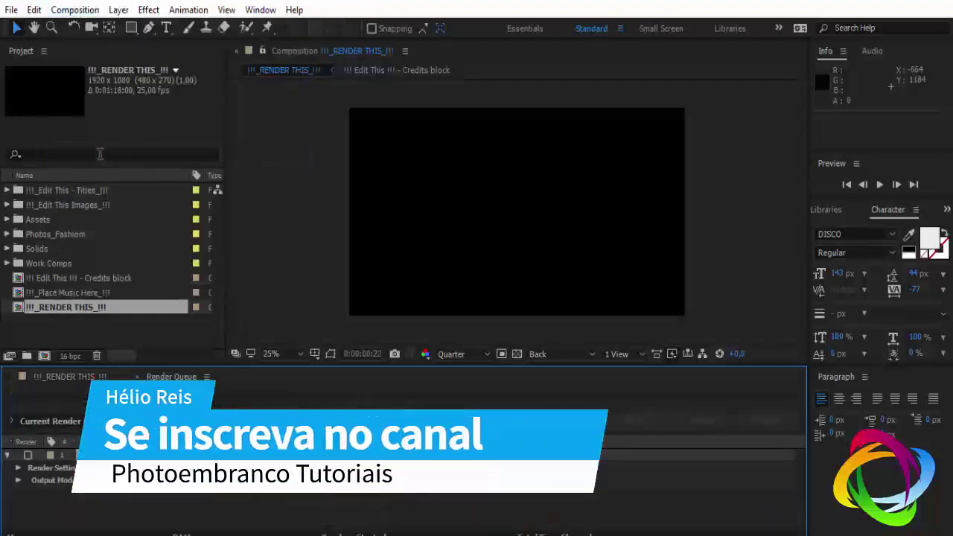
pyautogui.click(123, 492)
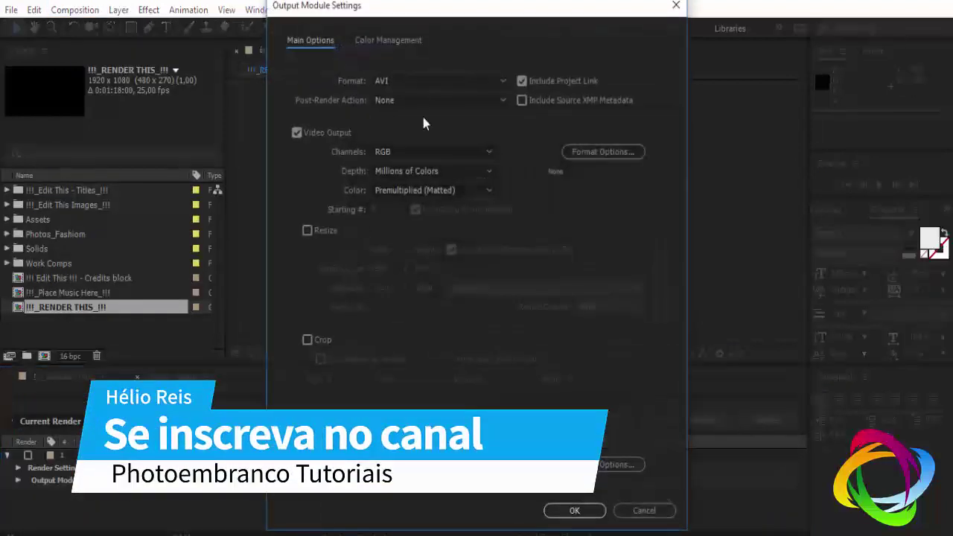
pyautogui.click(503, 82)
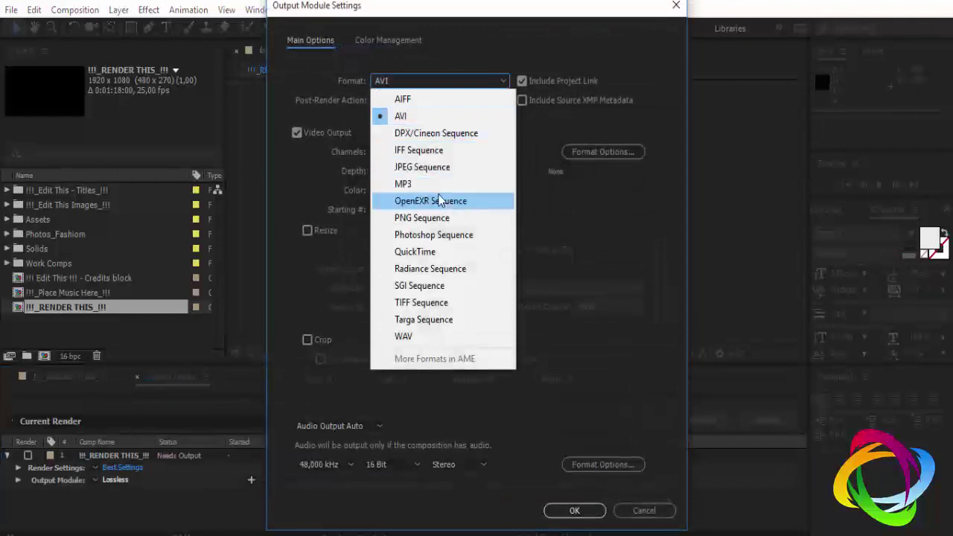
pyautogui.click(401, 116)
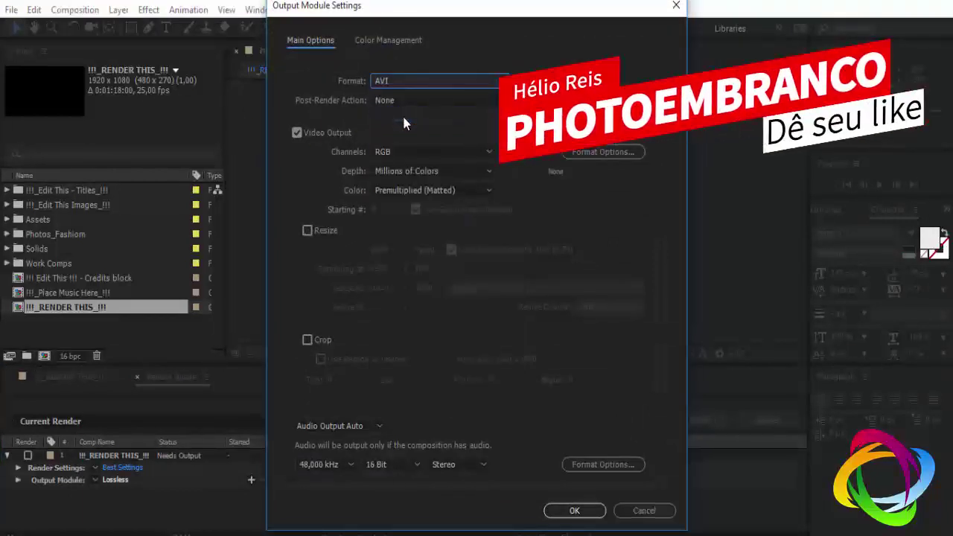
pyautogui.click(504, 80)
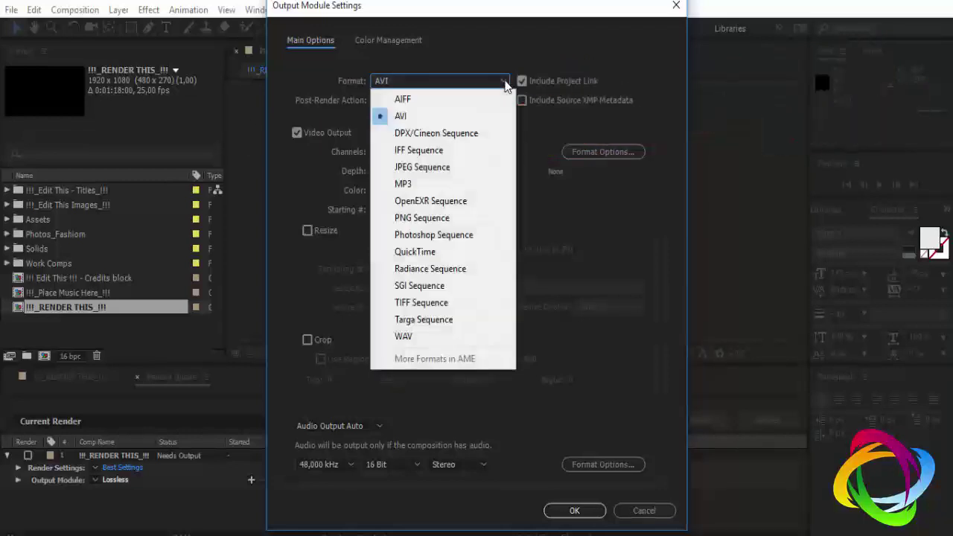
pyautogui.click(427, 252)
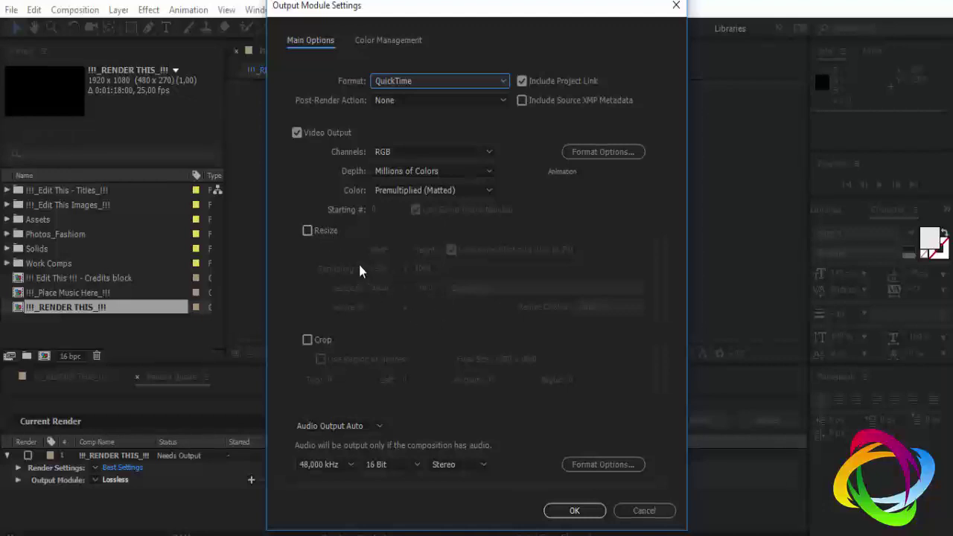
# Step: Leave output resizing off at full 1920x1080 and confirm the QuickTime output settings
pyautogui.click(308, 231)
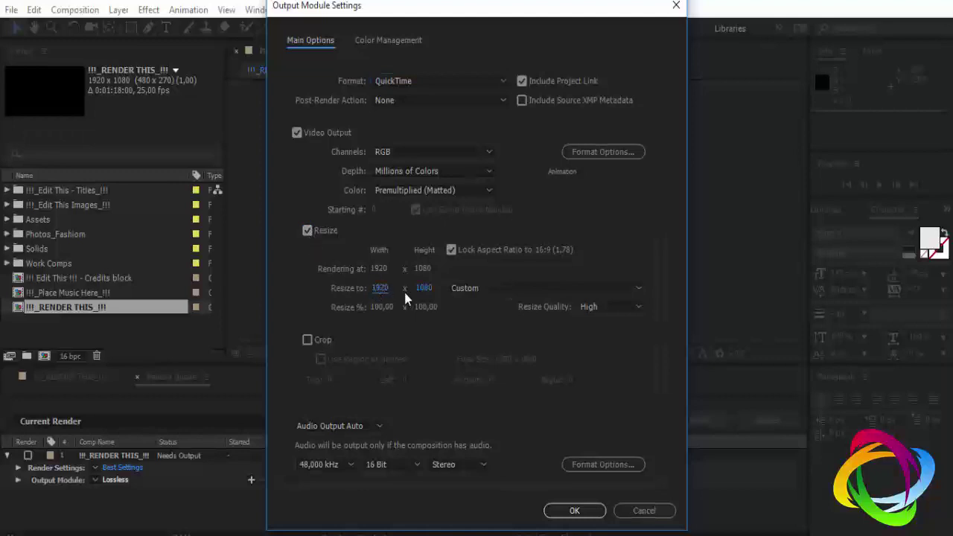
pyautogui.click(638, 291)
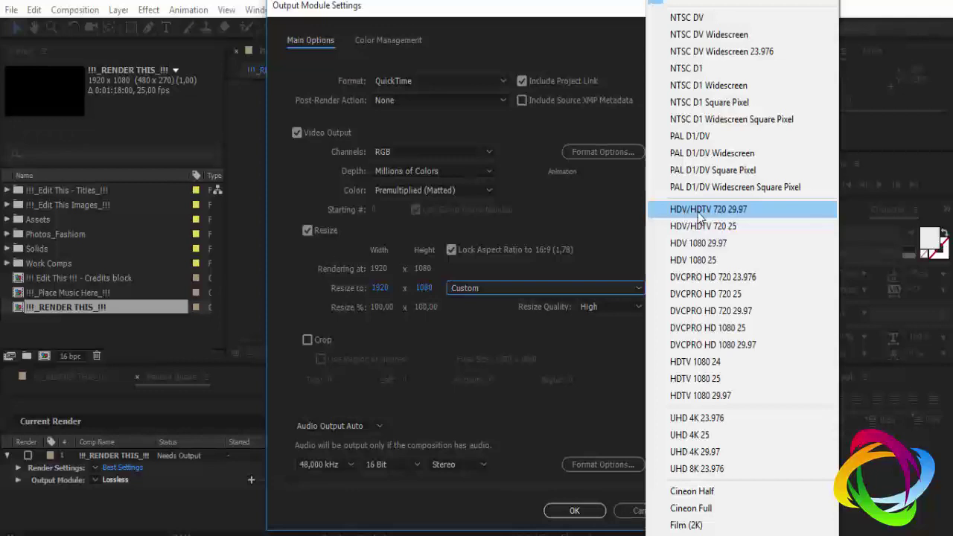
pyautogui.click(703, 215)
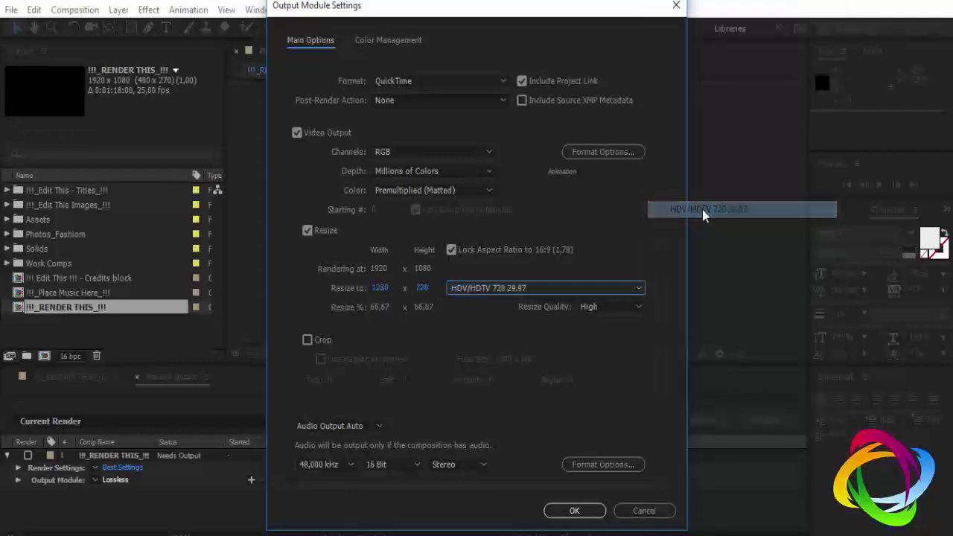
pyautogui.click(307, 231)
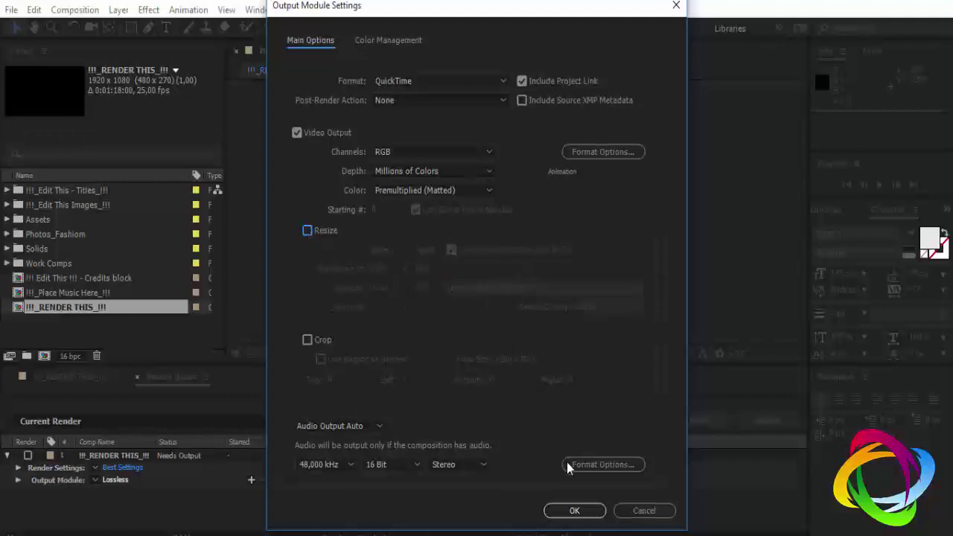
pyautogui.click(572, 511)
# Step: Set the render output file to Photoembranco.mov on the desktop (Área de Trabalho)
pyautogui.click(365, 483)
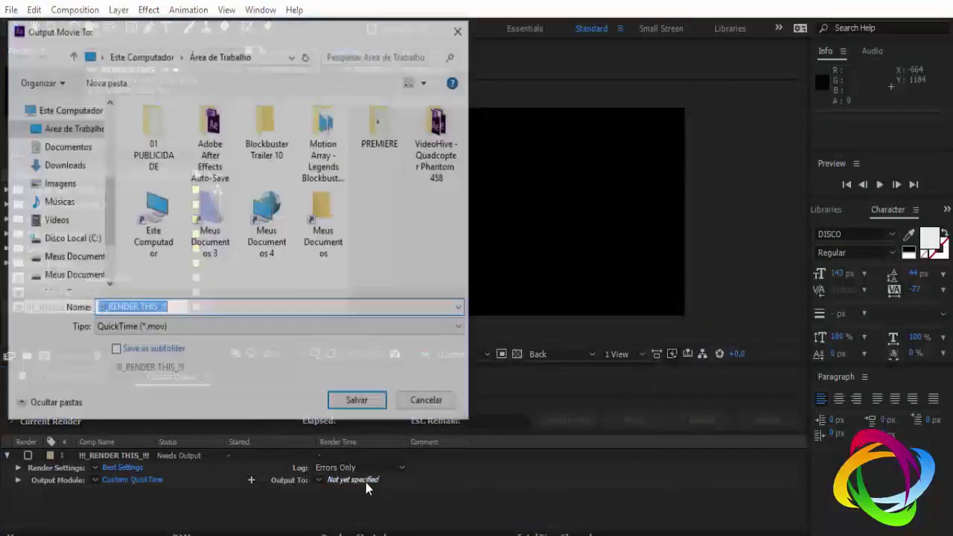
pyautogui.click(67, 128)
pyautogui.click(176, 311)
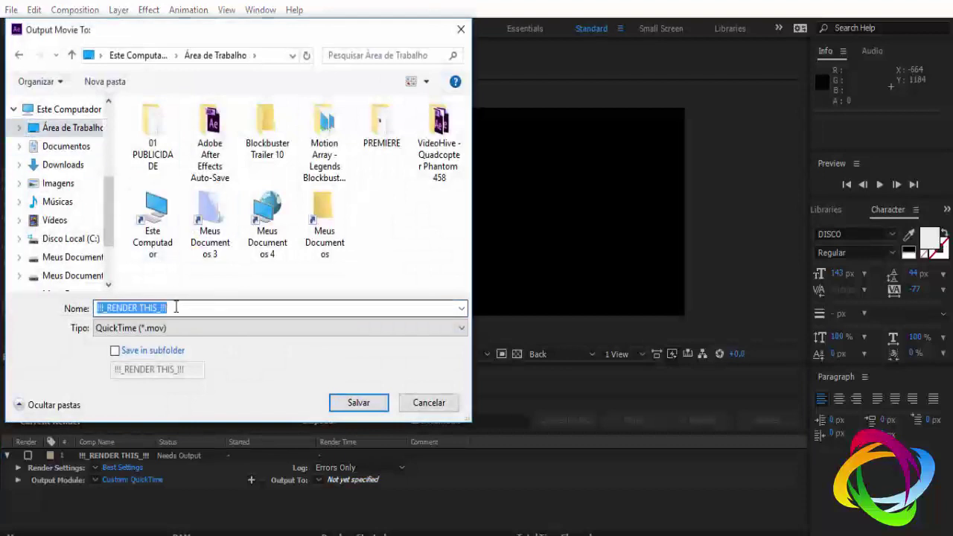
pyautogui.write('P')
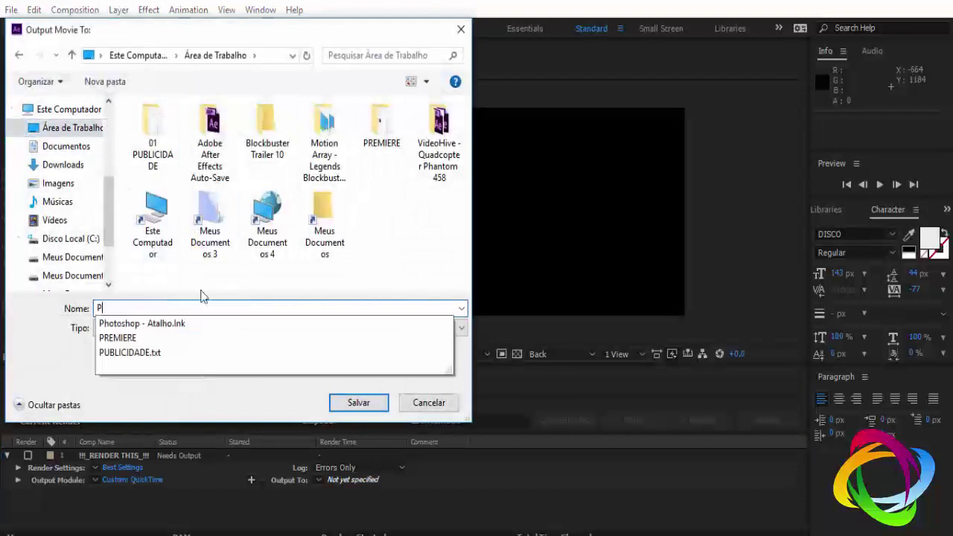
pyautogui.write('hotoembranco')
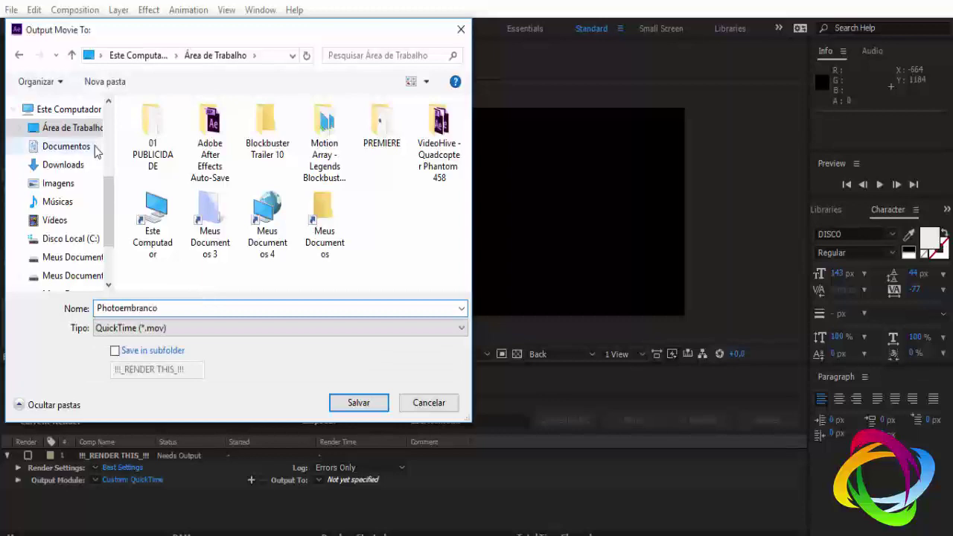
pyautogui.click(354, 403)
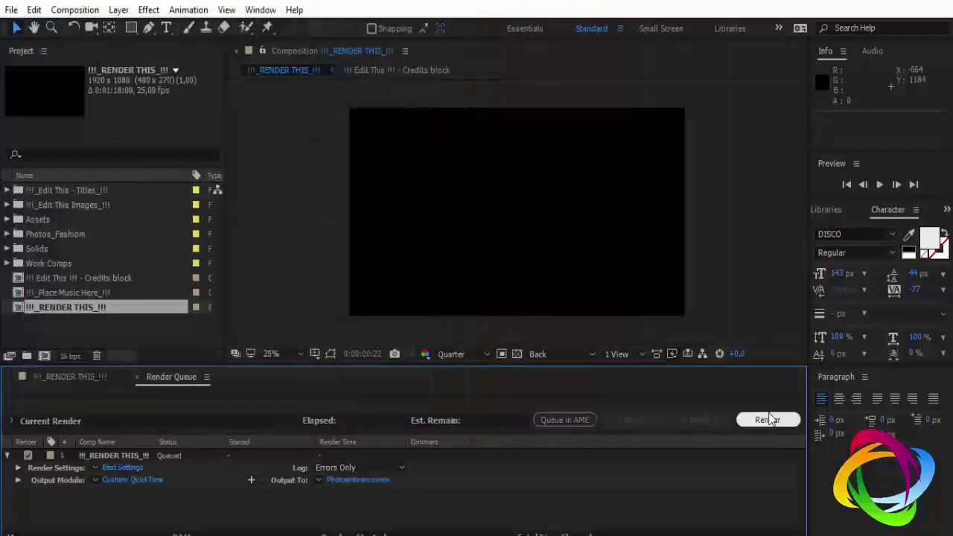
# Step: Attempt the render and dismiss both Element plugin error messages, leaving the item Queued
pyautogui.click(769, 420)
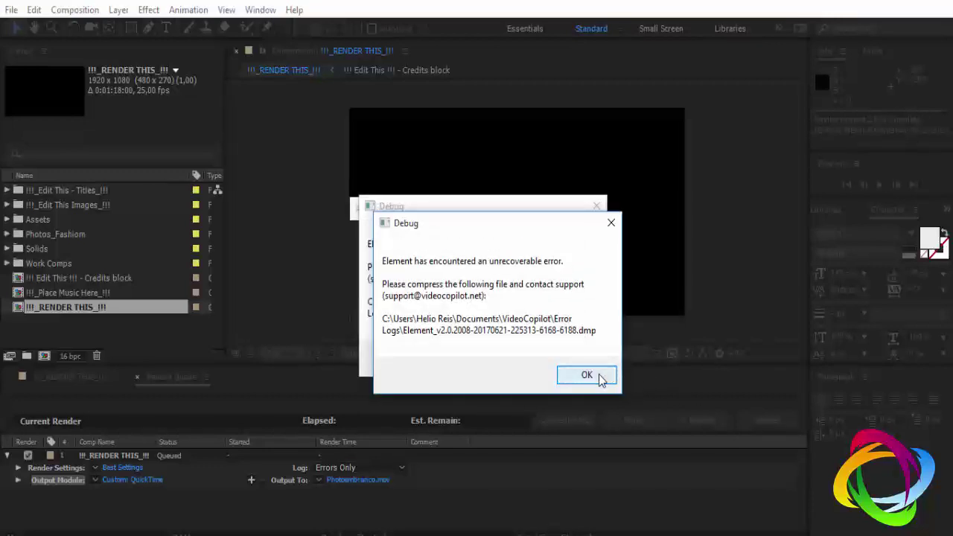
pyautogui.click(599, 377)
pyautogui.click(571, 361)
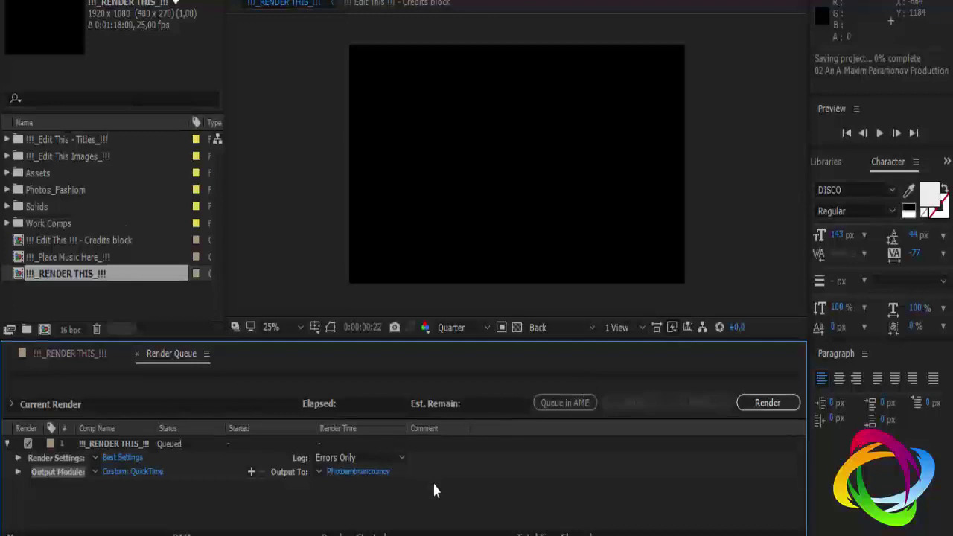
# Step: View the R$ 10,99 Blockbuster Trailer listing in Chrome, then switch to the YouTube channel in Firefox
pyautogui.moveTo(153, 535)
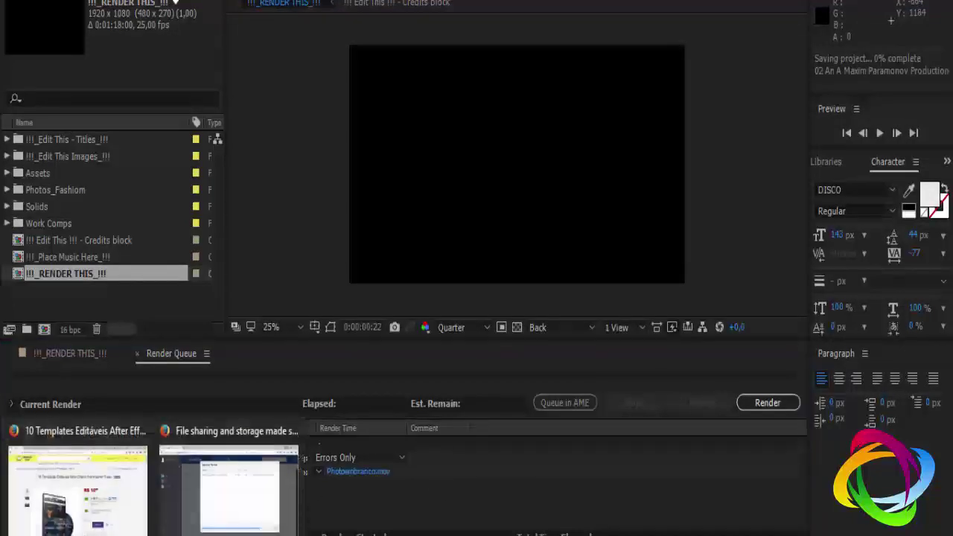
pyautogui.click(106, 499)
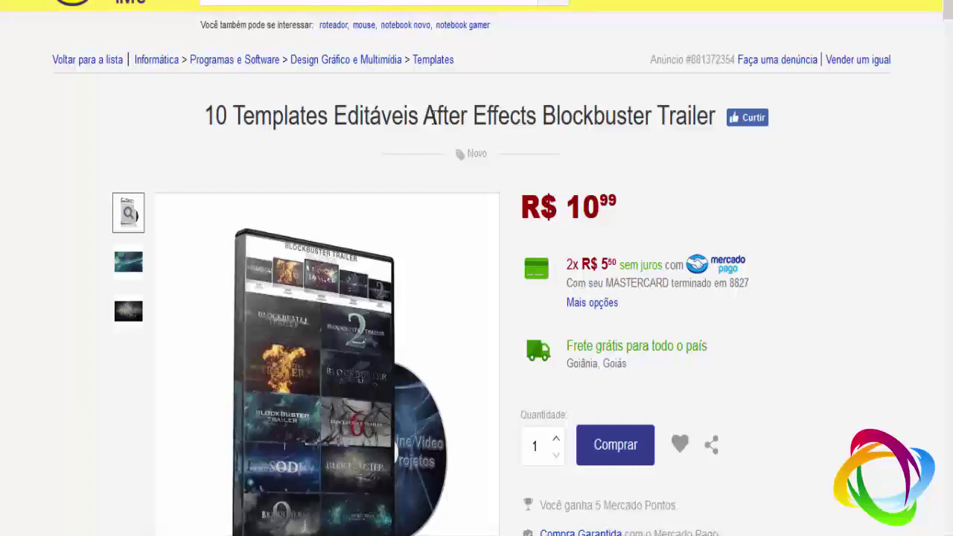
pyautogui.moveTo(271, 533)
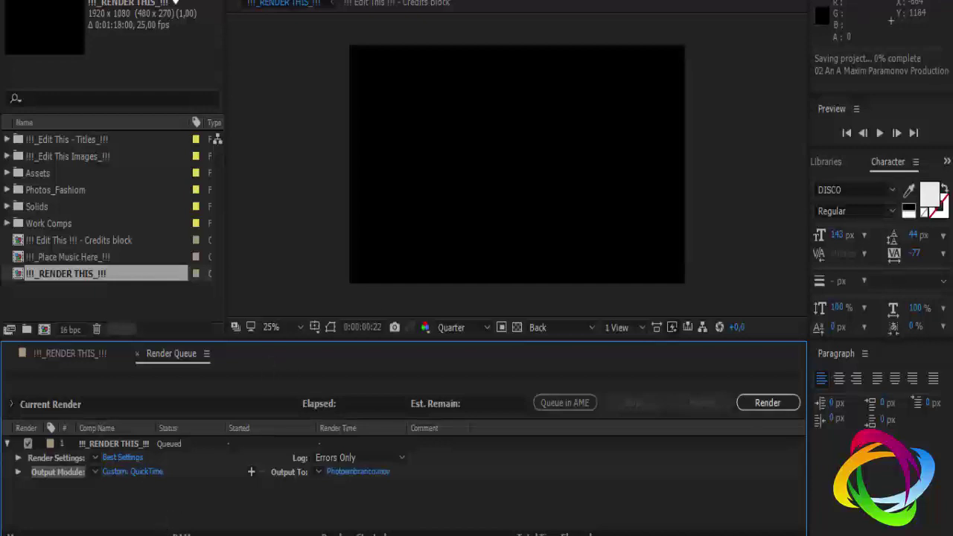
pyautogui.moveTo(153, 532)
pyautogui.click(128, 507)
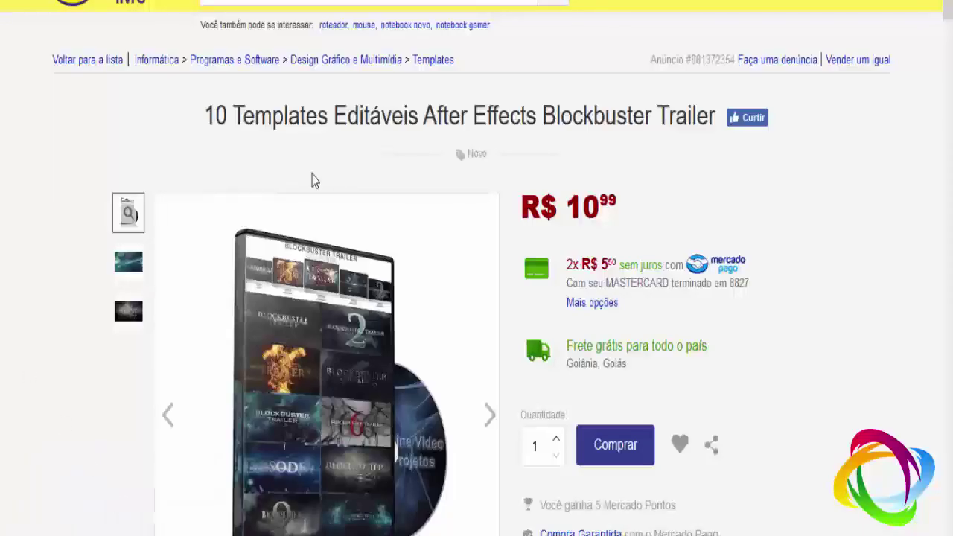